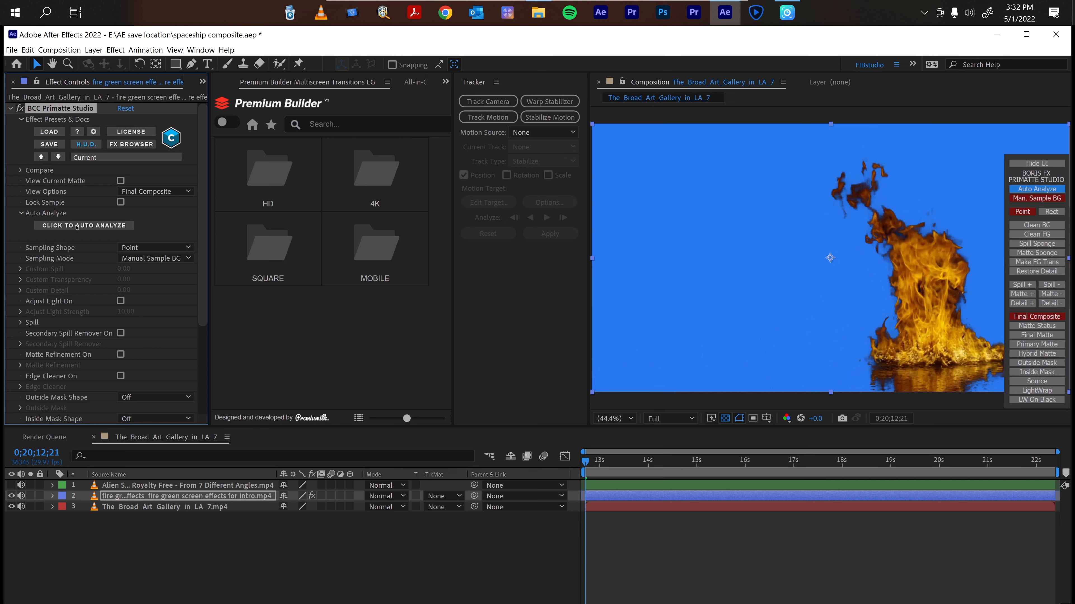
Auto-analyze the fire layer's Primatte key and turn on the secondary spill remover.
click(76, 227)
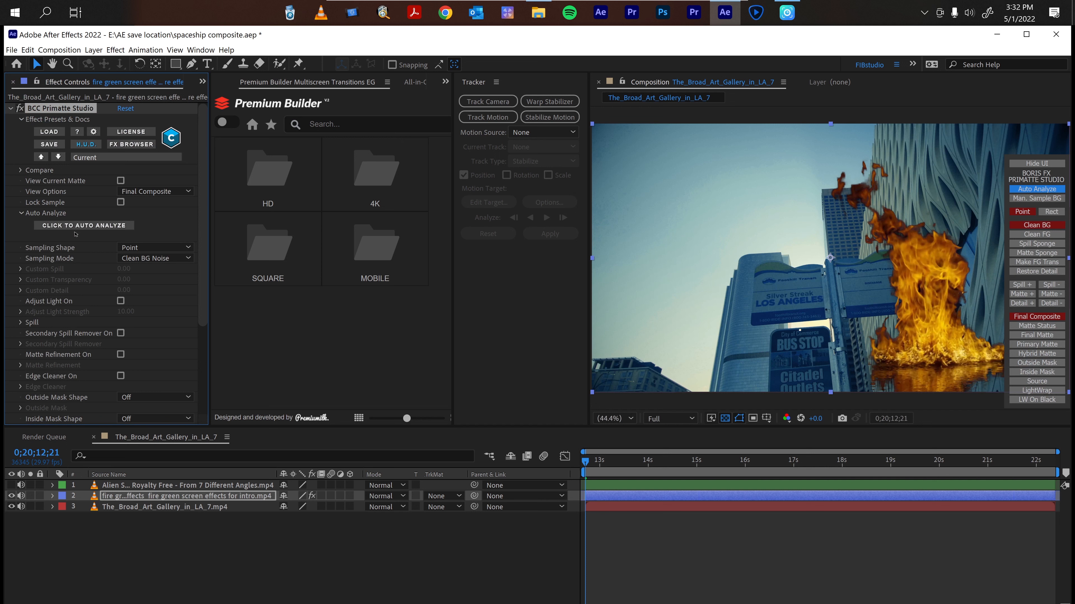
click(121, 334)
click(150, 560)
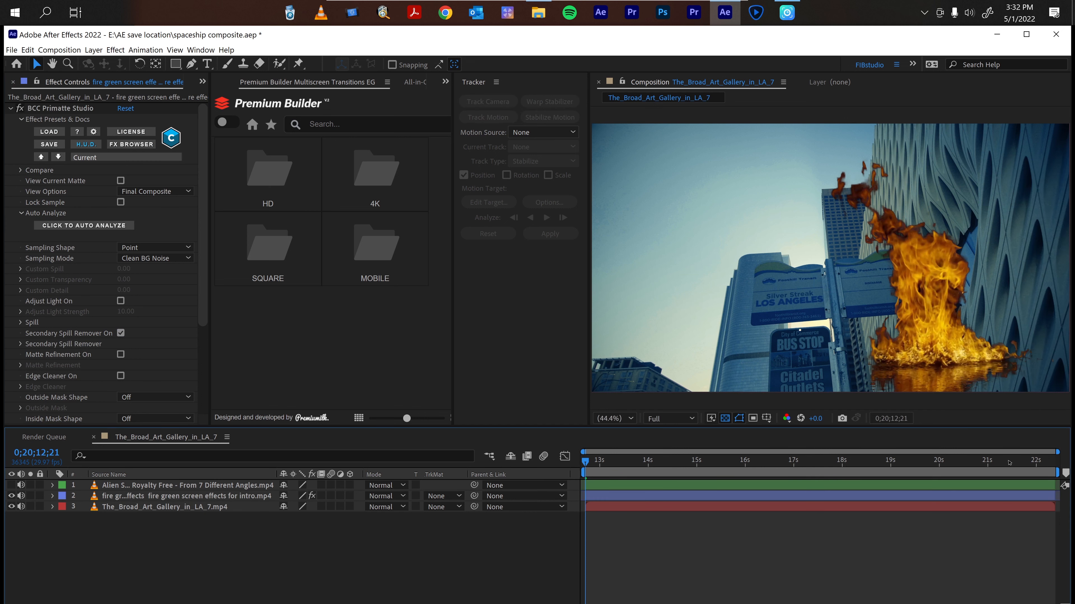
Show the spaceship layer and apply BCC Primatte Studio to it.
click(11, 485)
click(129, 485)
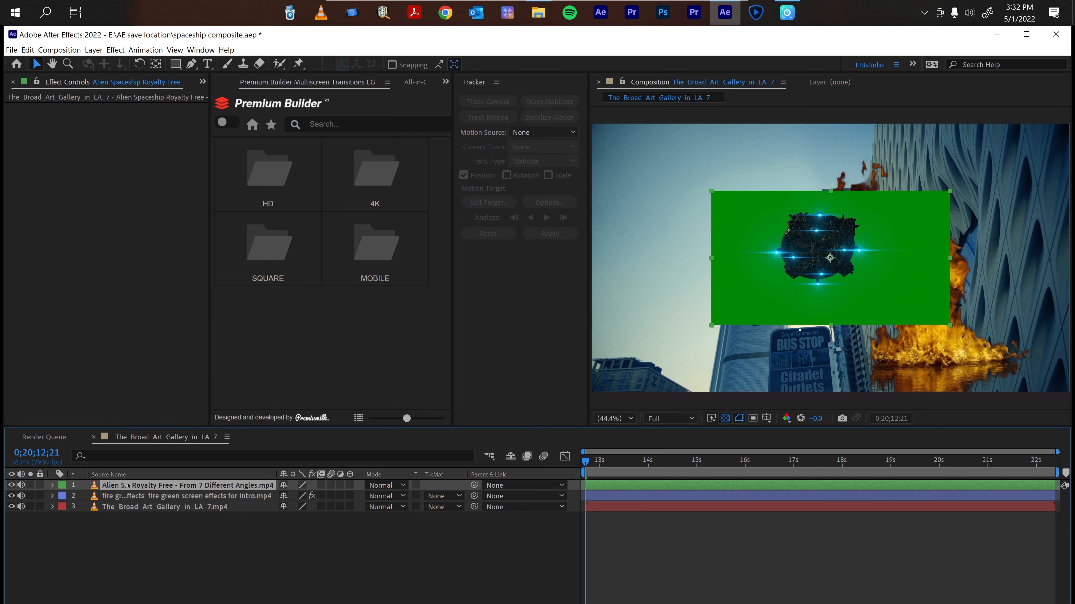
key(ctrl+space)
key(4)
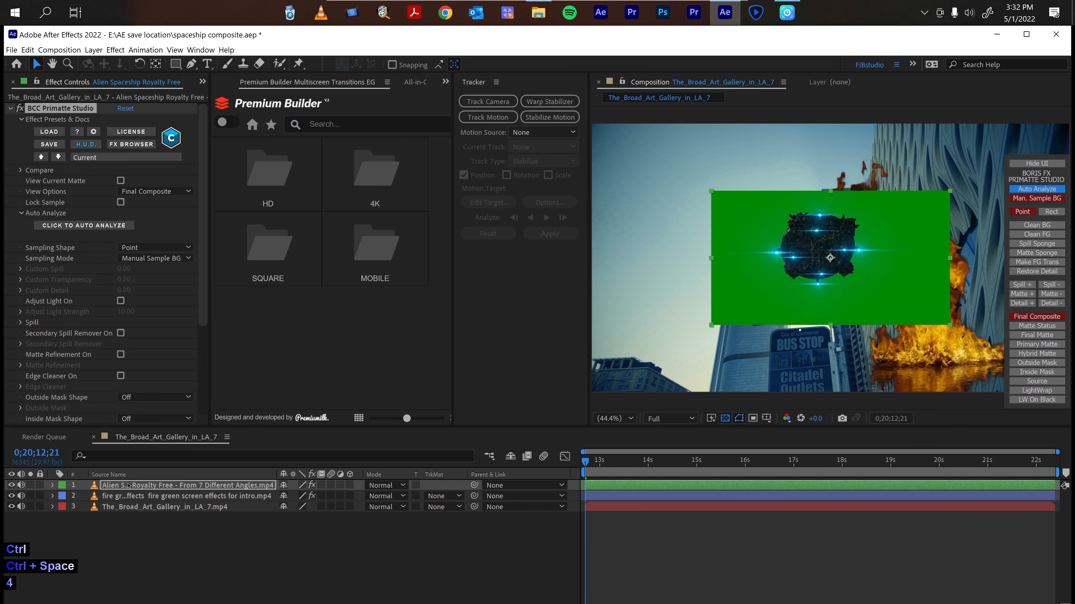
Auto-analyze the spaceship's green screen key.
click(82, 225)
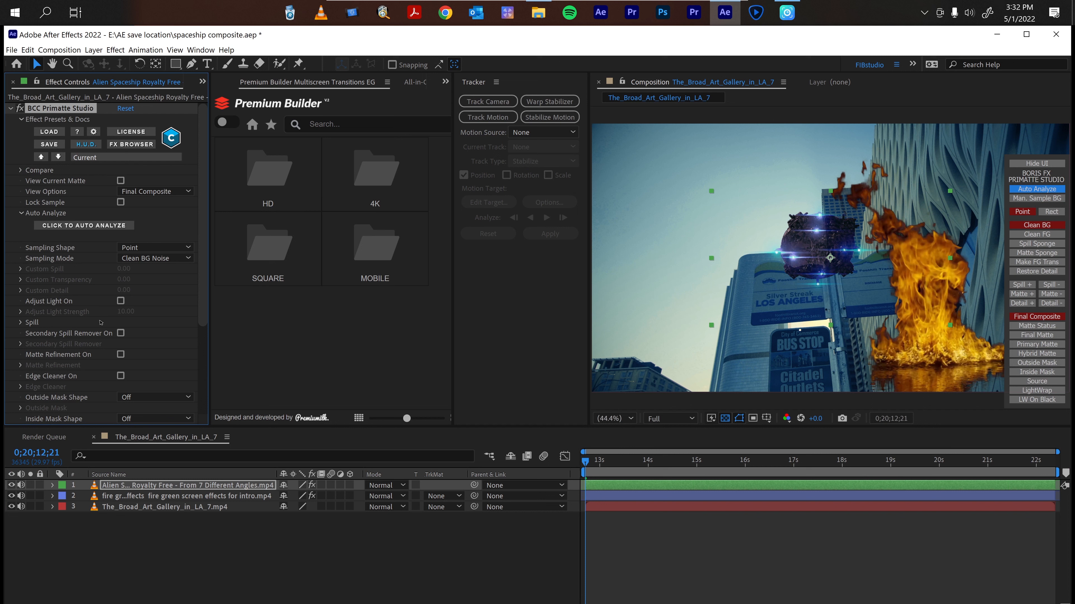
scroll(108, 329, down, 4)
scroll(107, 329, up, 4)
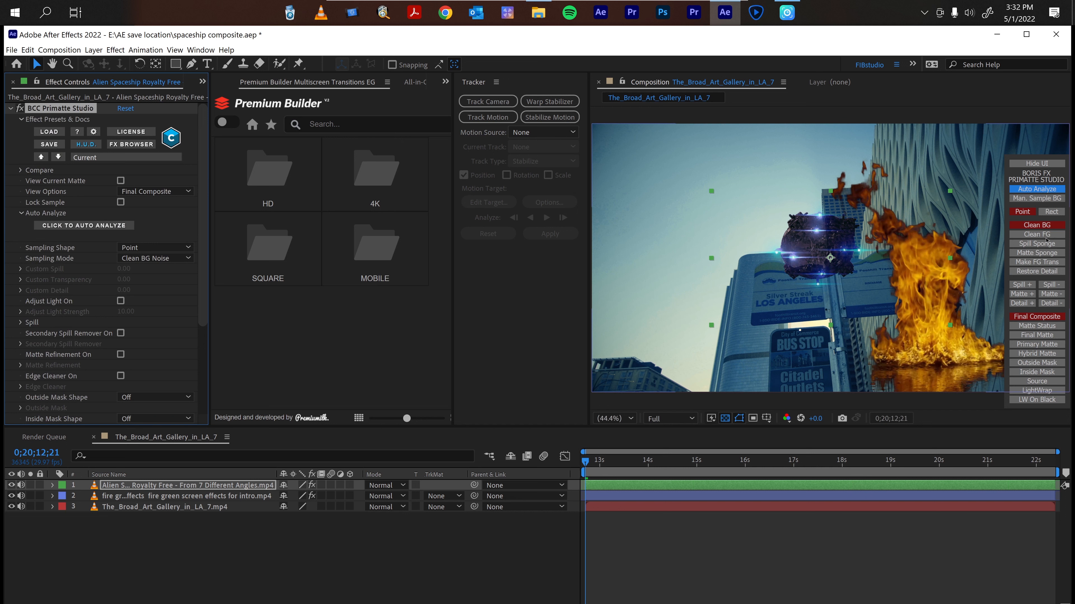
Clean the foreground noise by sampling two points on the spaceship.
click(1045, 234)
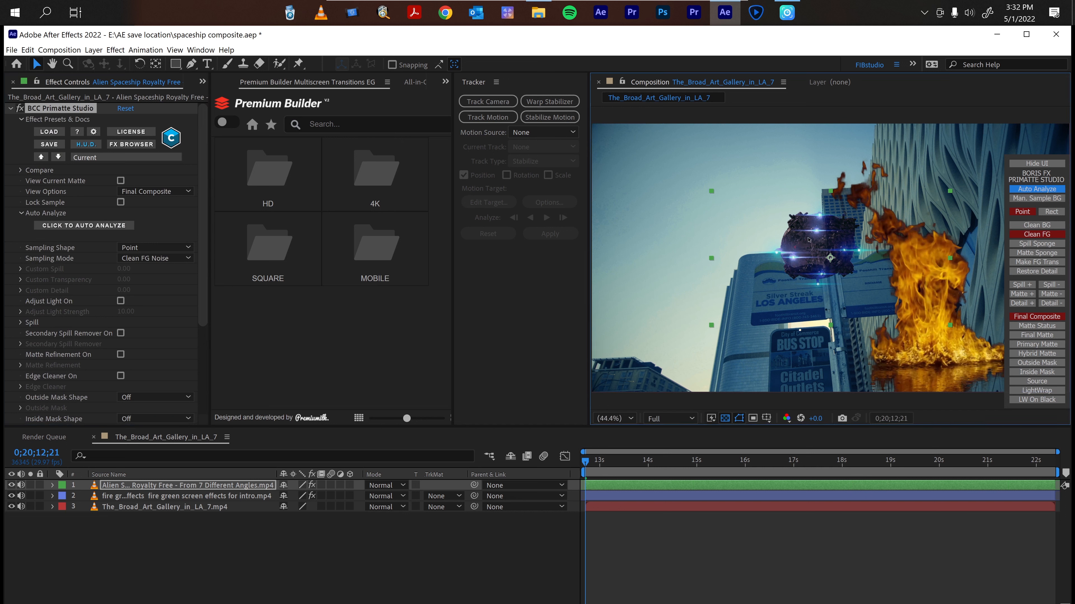
click(830, 252)
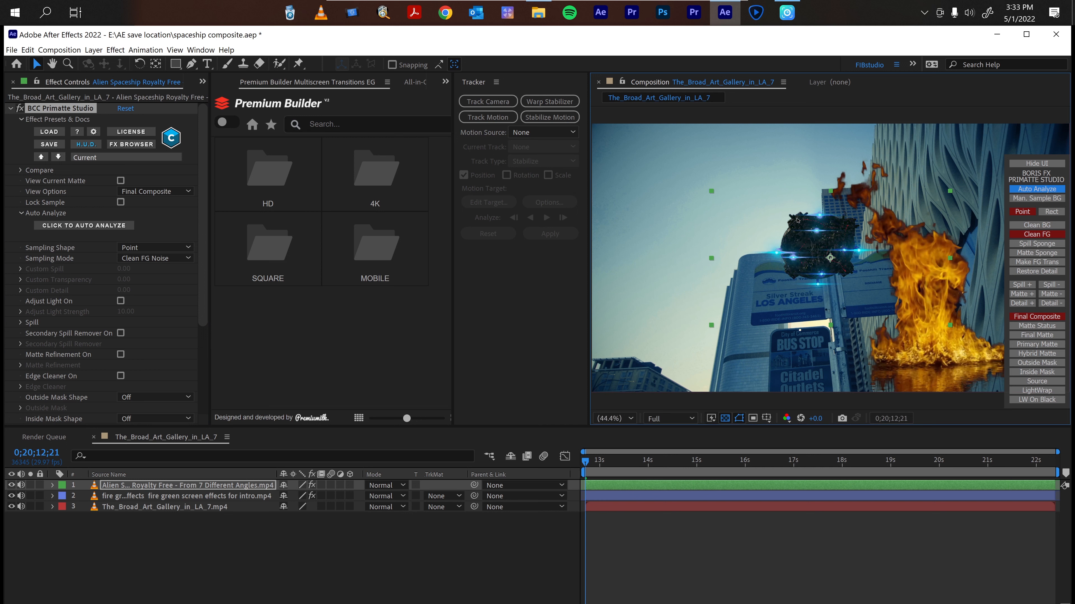
click(793, 272)
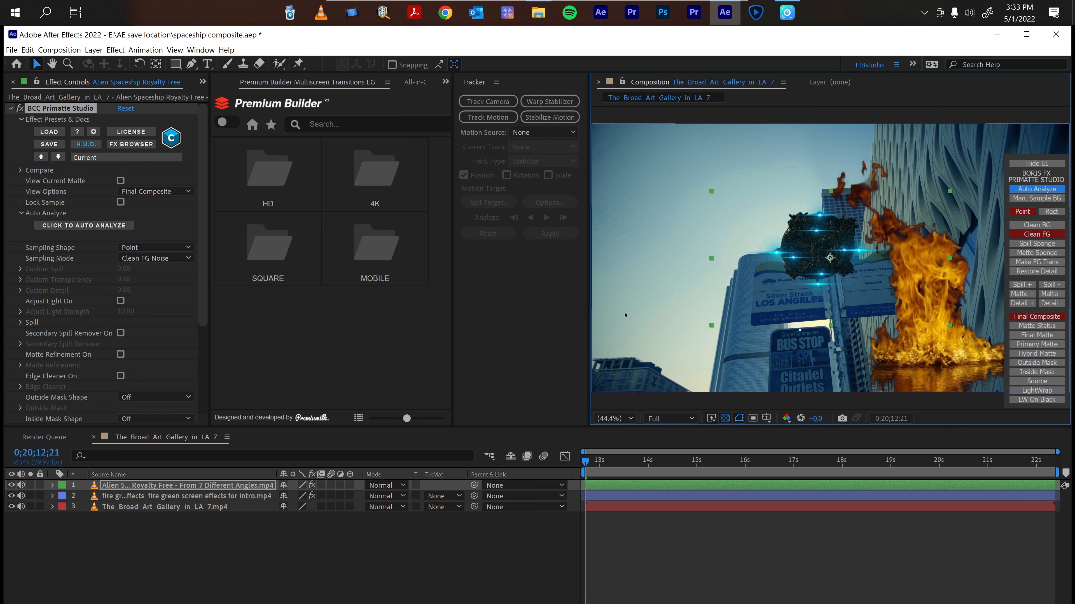
click(163, 529)
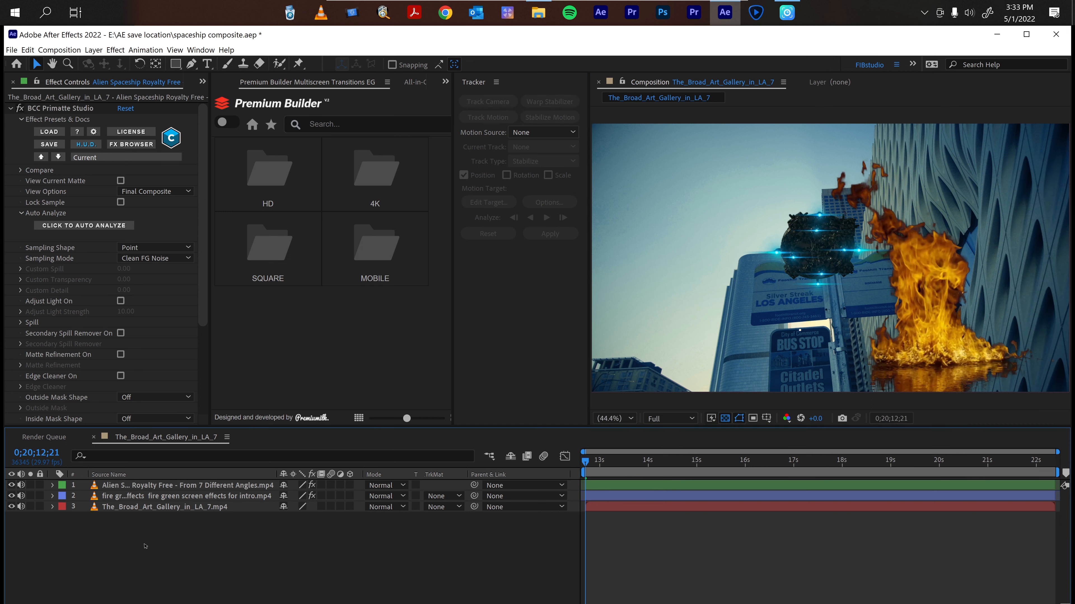
Hide the fire layer.
key(Home)
click(11, 496)
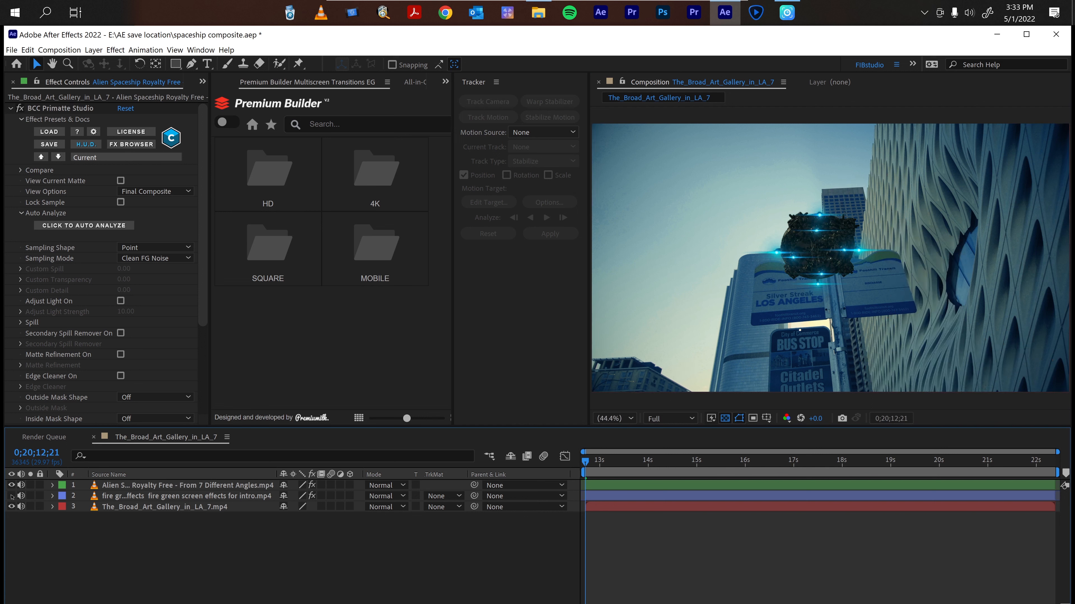
Move the spaceship to the upper left of the frame and scale it up.
click(834, 252)
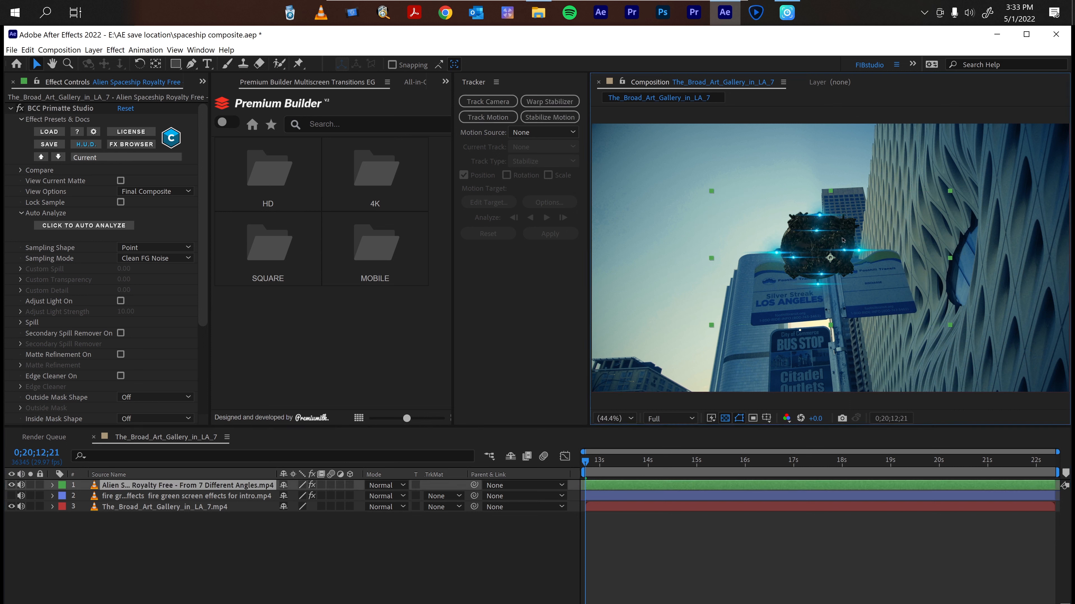
drag(834, 251, 752, 155)
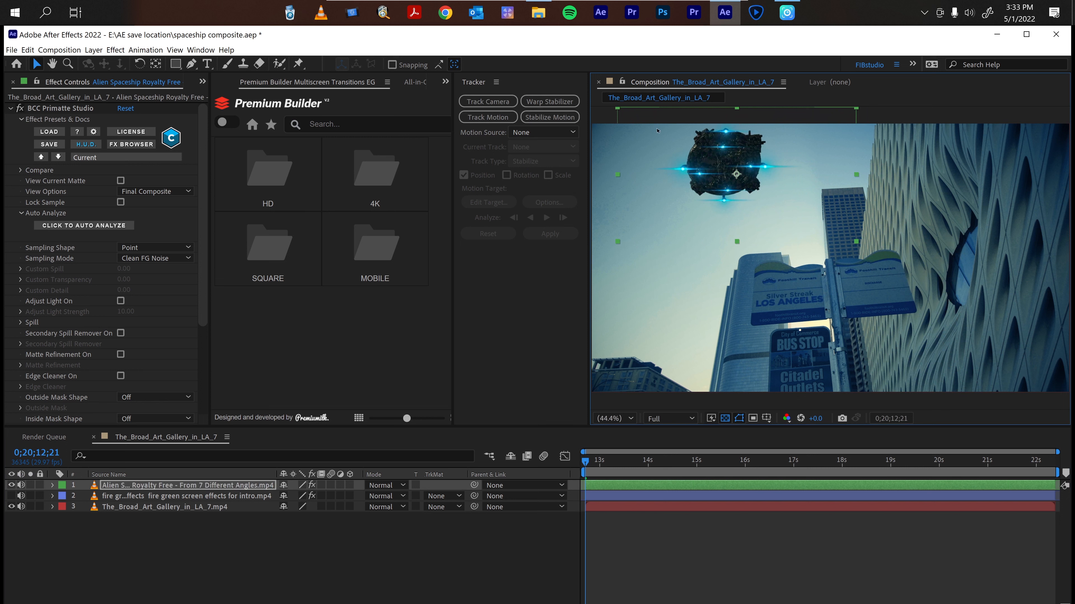
drag(618, 109, 583, 90)
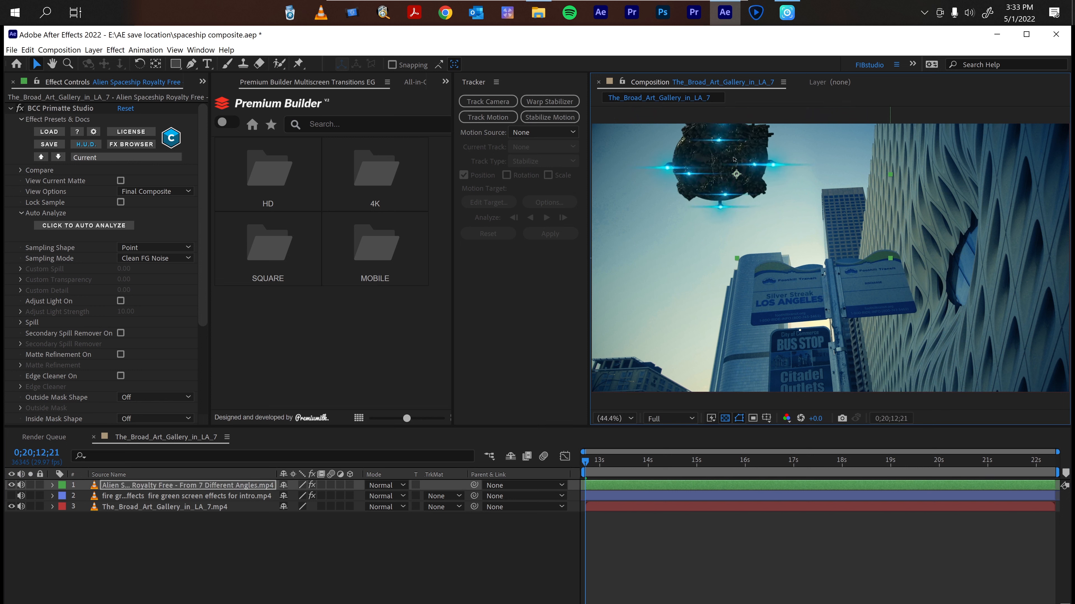
drag(733, 160, 747, 168)
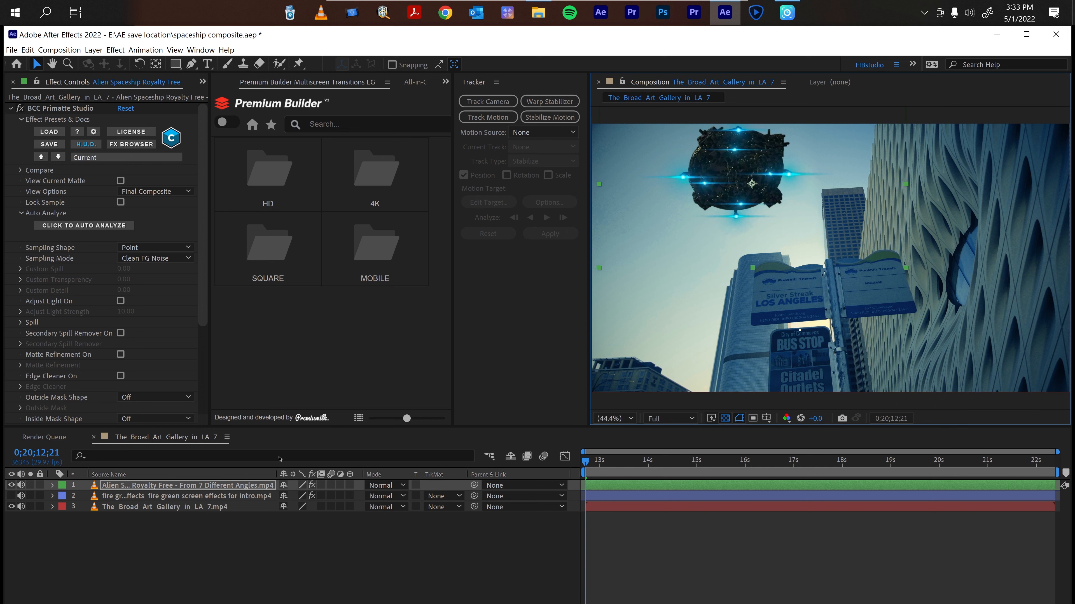
Duplicate the spaceship layer and move the copy to the frame's left edge.
click(120, 487)
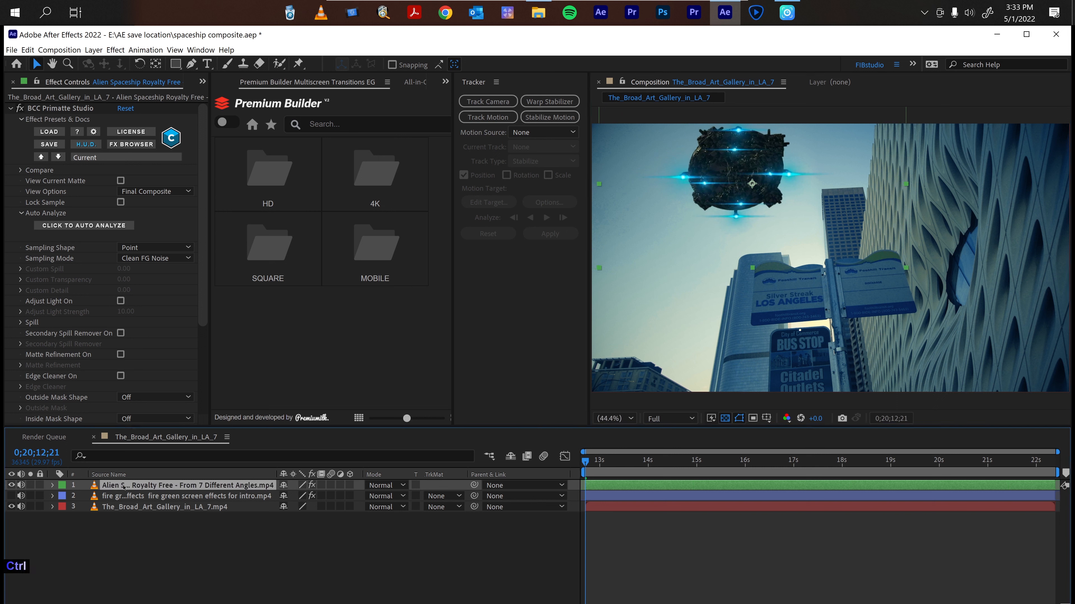
key(ctrl+d)
drag(725, 243, 599, 272)
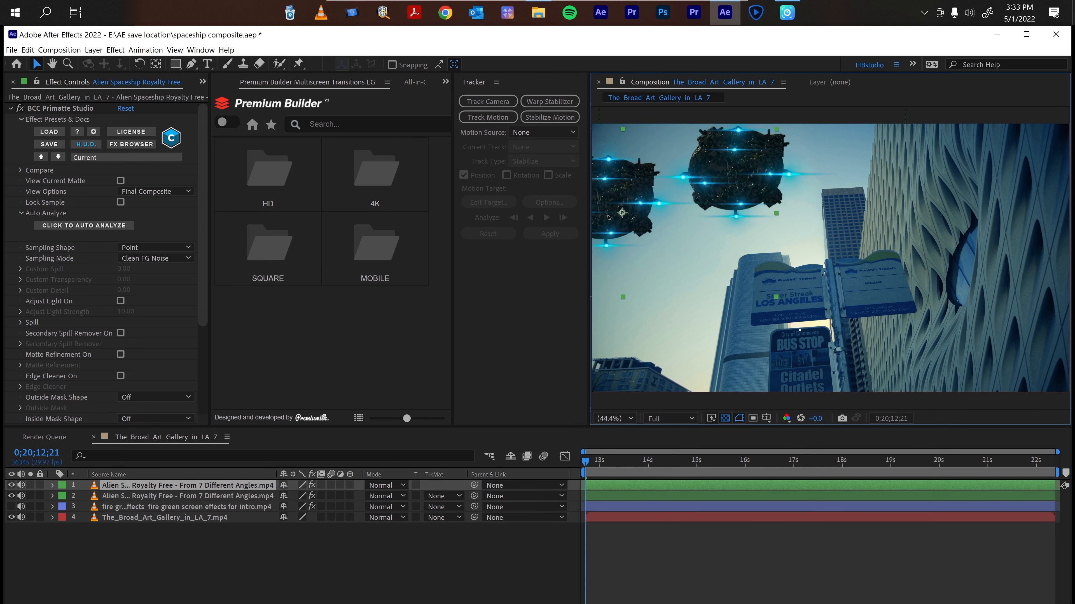
Reposition both spaceships near the top-left of the frame.
click(242, 498)
drag(700, 244, 727, 245)
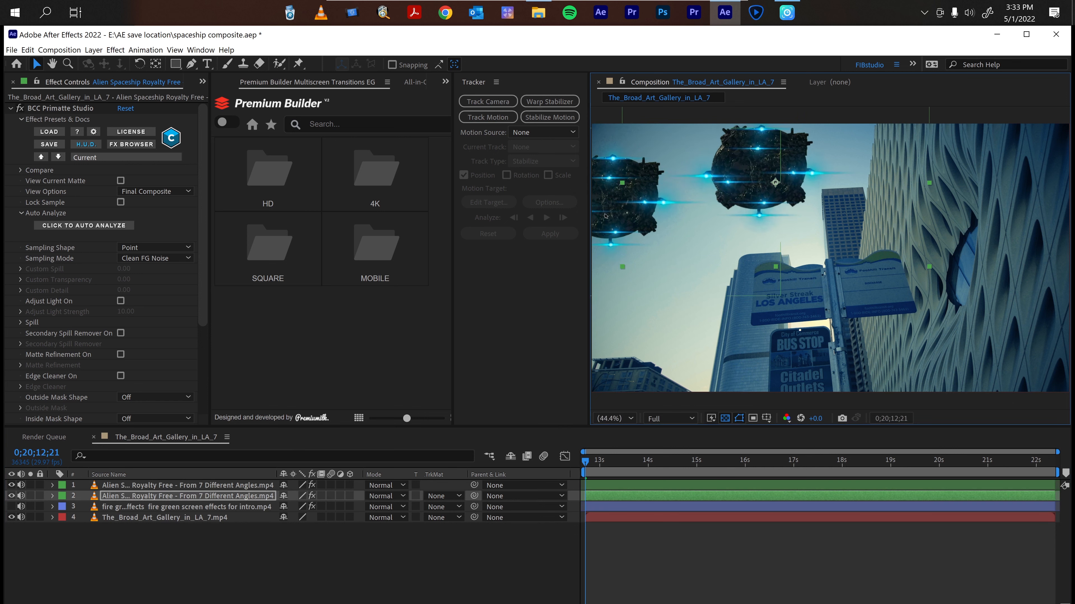
click(647, 231)
drag(644, 231, 596, 226)
click(628, 558)
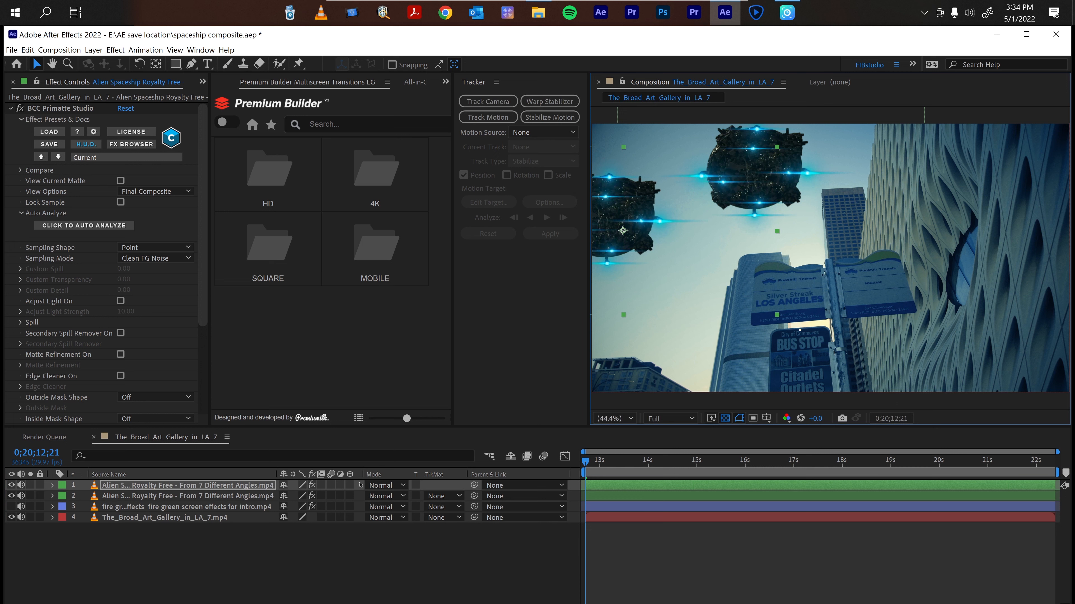
click(626, 548)
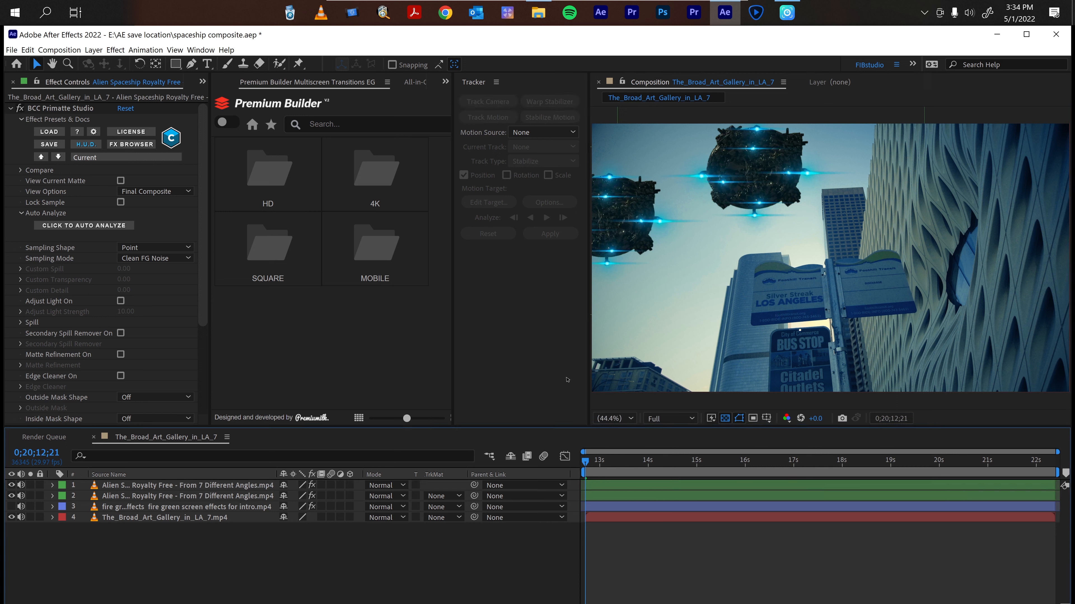
Preview the composition playback and return to the start.
key(space)
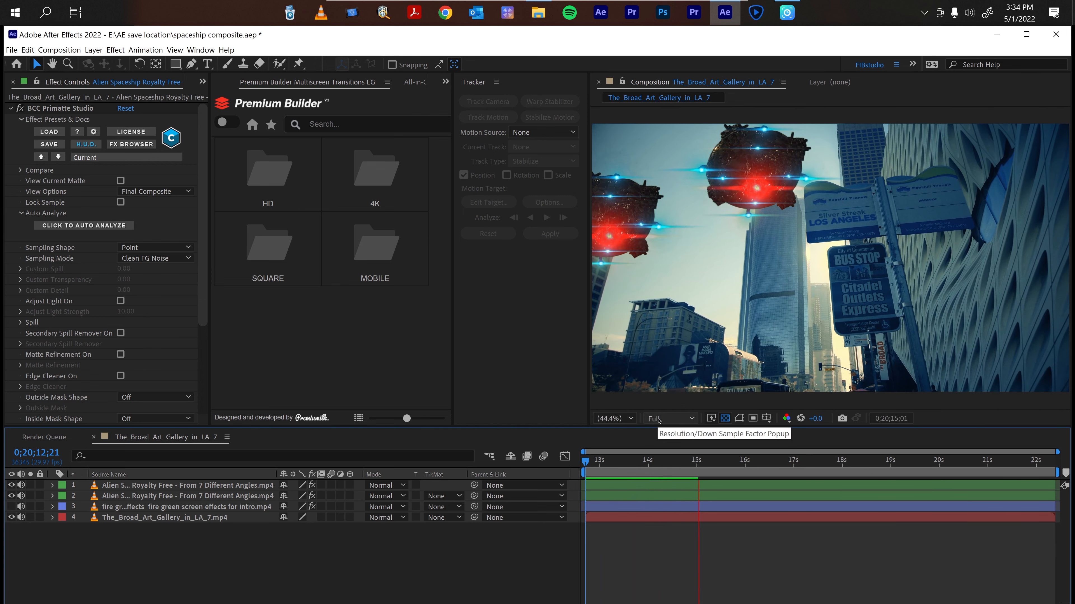
key(space)
key(Home)
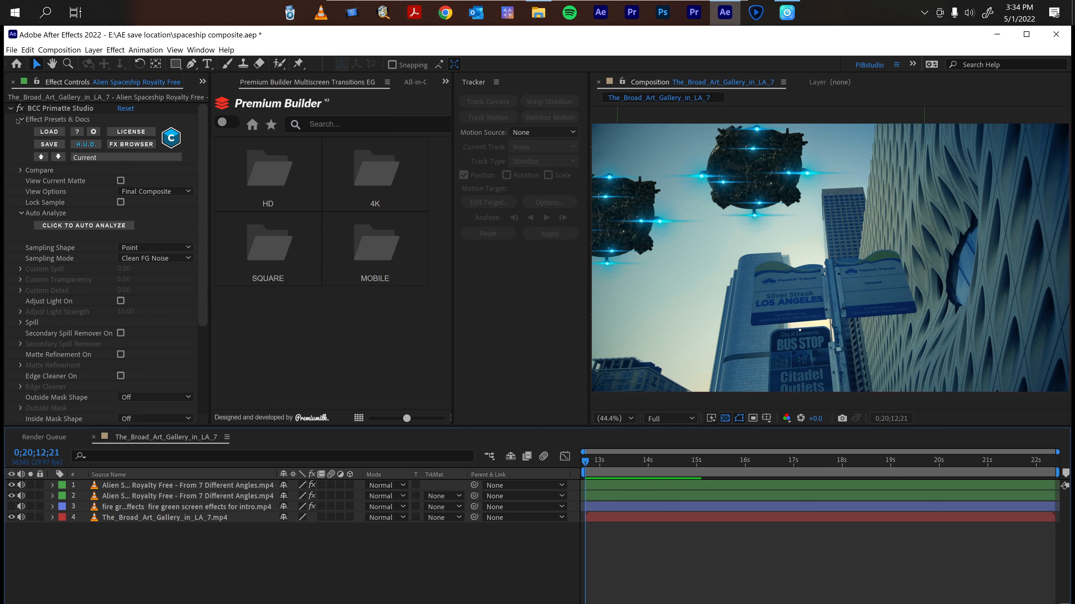
Start a motion track on the city background footage layer.
click(11, 108)
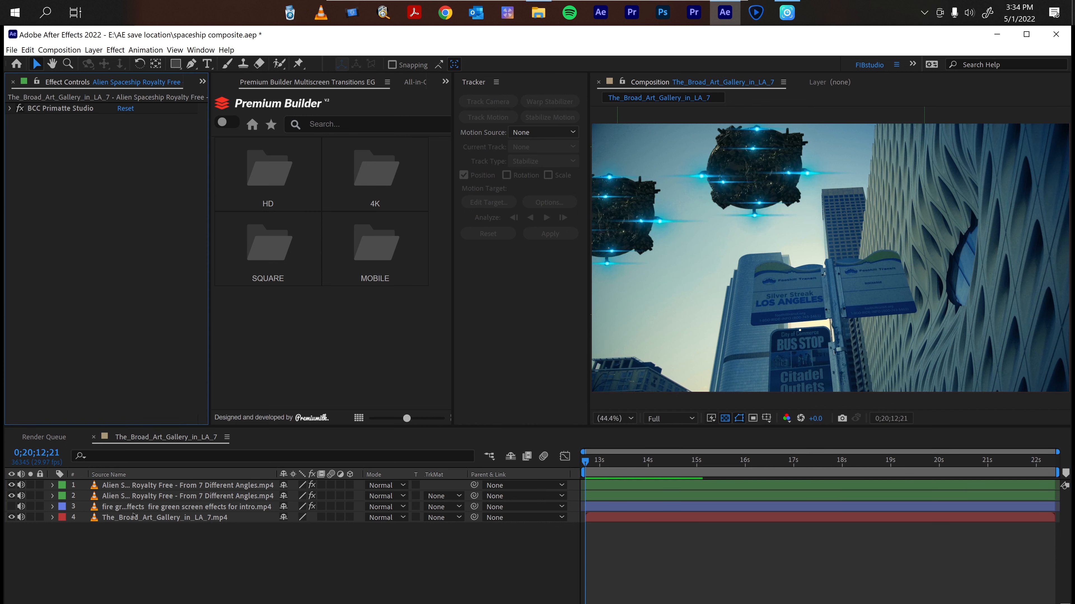
click(120, 518)
click(120, 518)
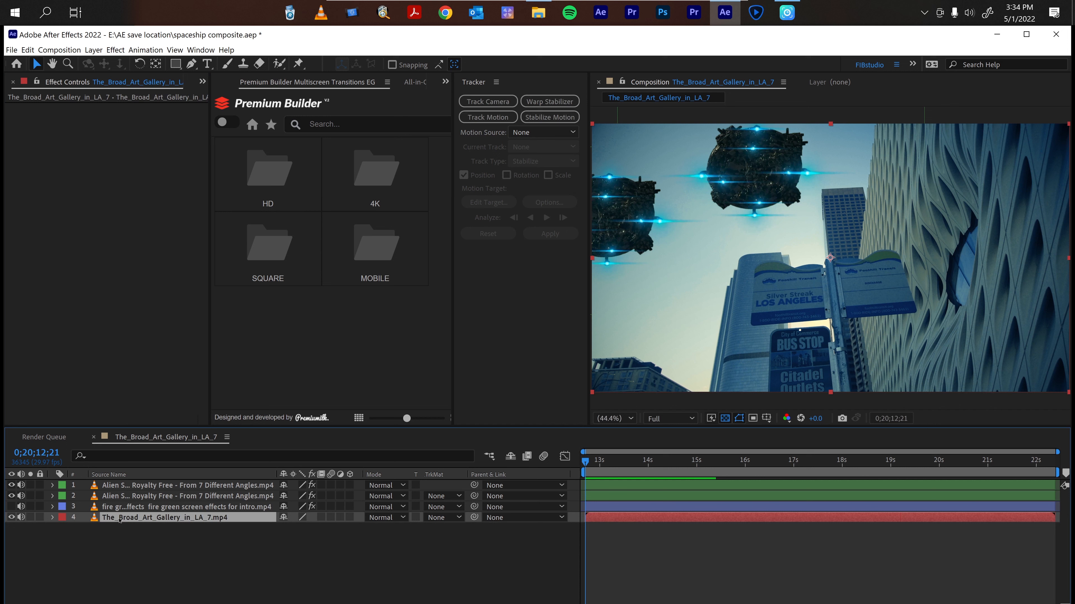
click(473, 118)
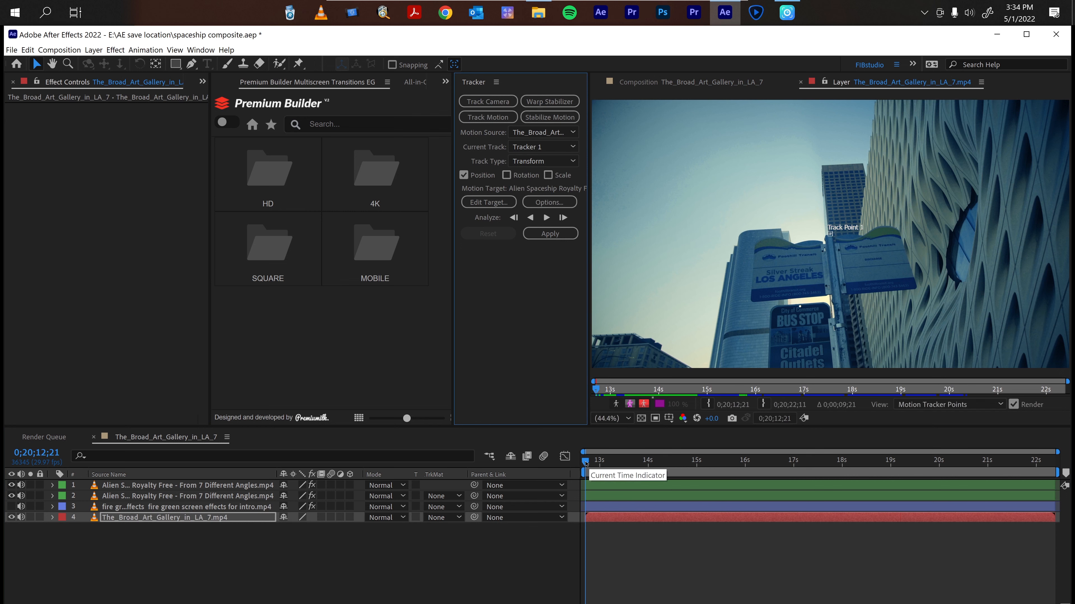
Place the track point on the building corner at the lower left of the footage.
mouse_move(586, 462)
mouse_down()
mouse_move(1064, 470)
mouse_move(610, 463)
mouse_move(583, 464)
mouse_move(870, 491)
mouse_move(707, 476)
mouse_move(585, 480)
mouse_up()
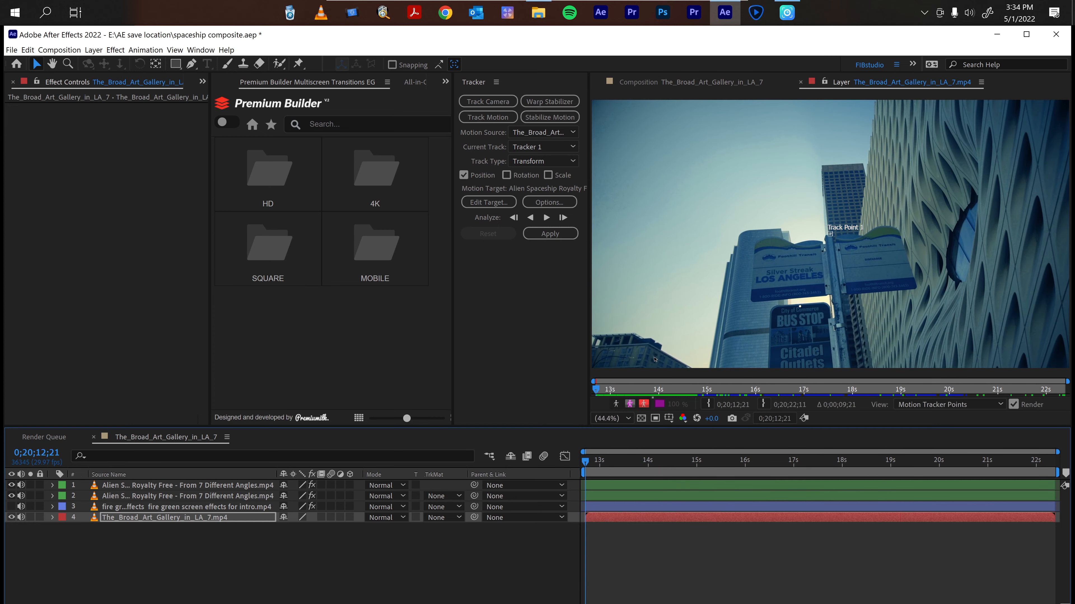
mouse_move(585, 463)
mouse_down()
mouse_move(1046, 492)
mouse_move(583, 461)
mouse_up()
drag(830, 234, 655, 360)
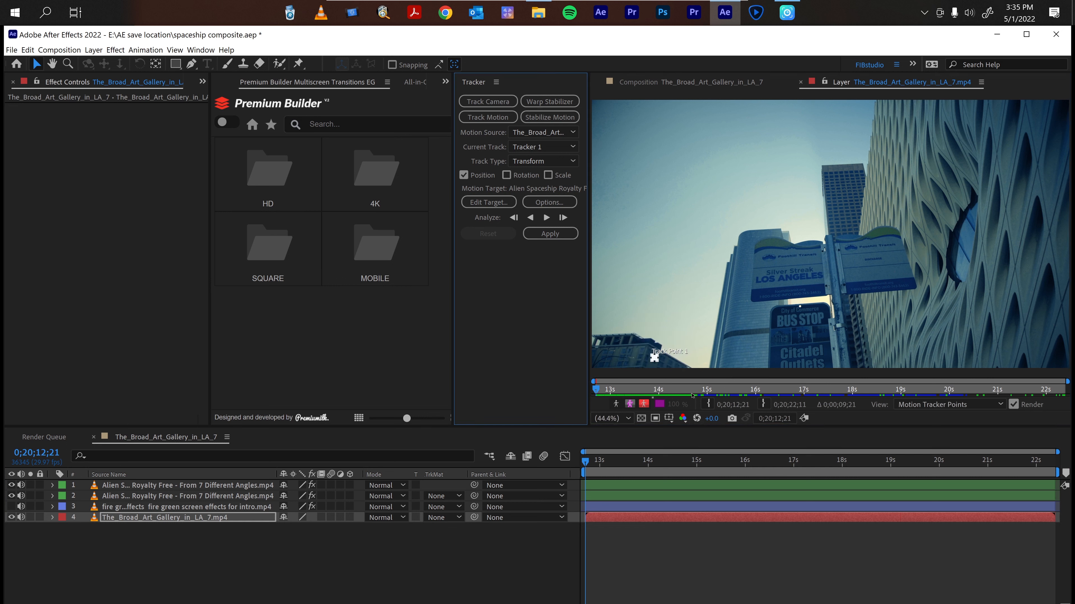
Analyze the track forward through the clip.
click(546, 218)
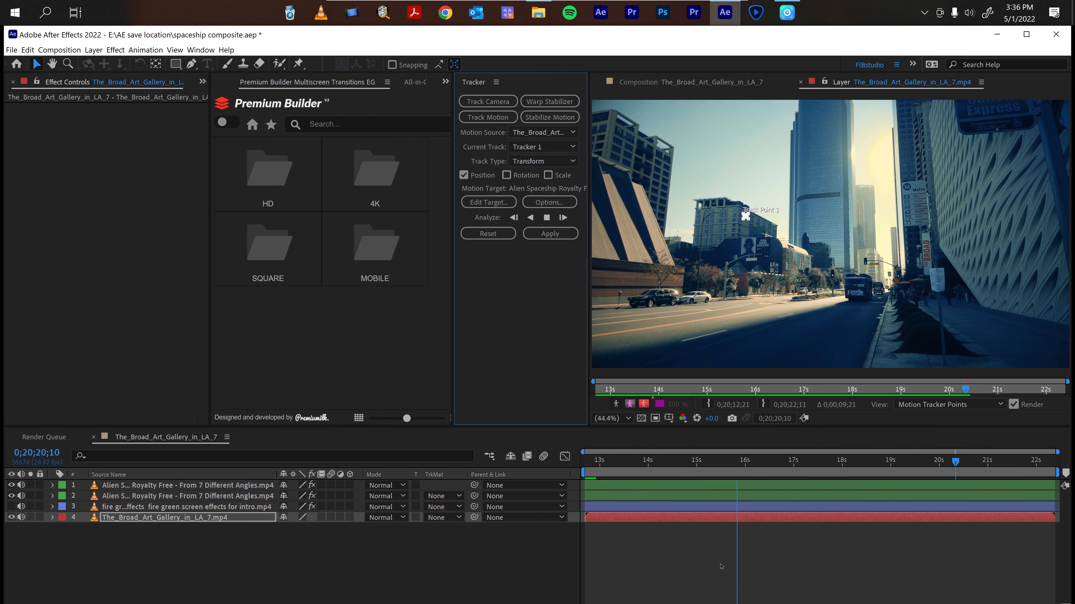
click(729, 566)
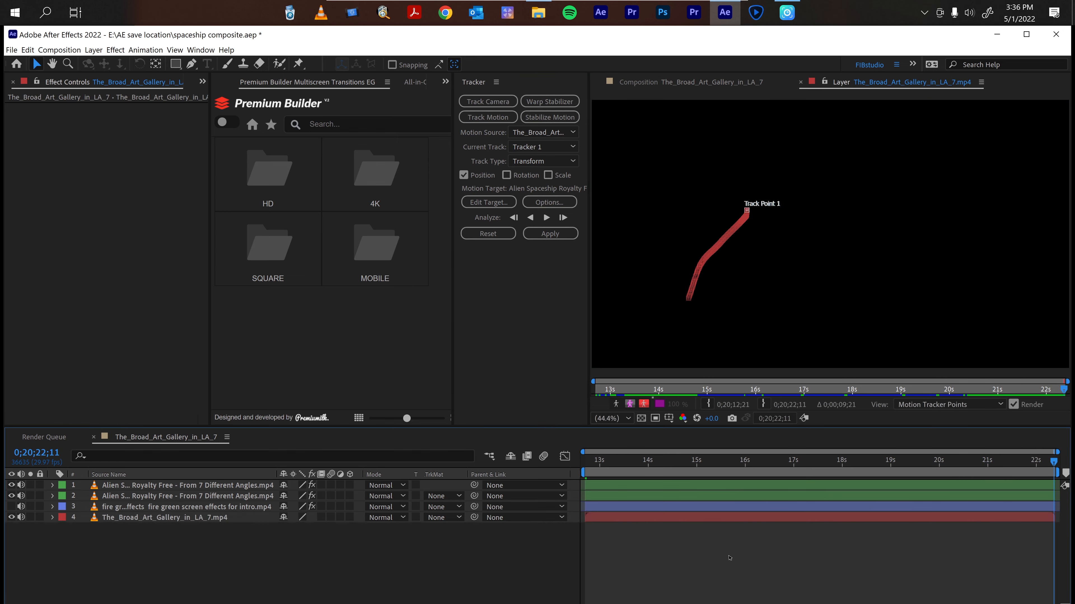
key(Home)
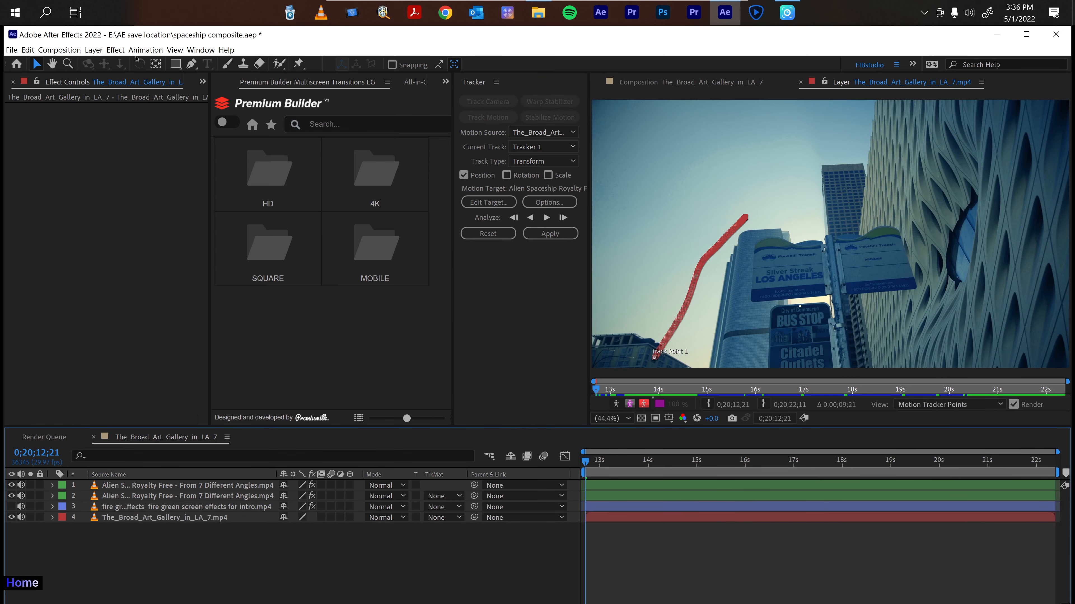
Create a new null object layer.
click(93, 49)
mouse_move(106, 62)
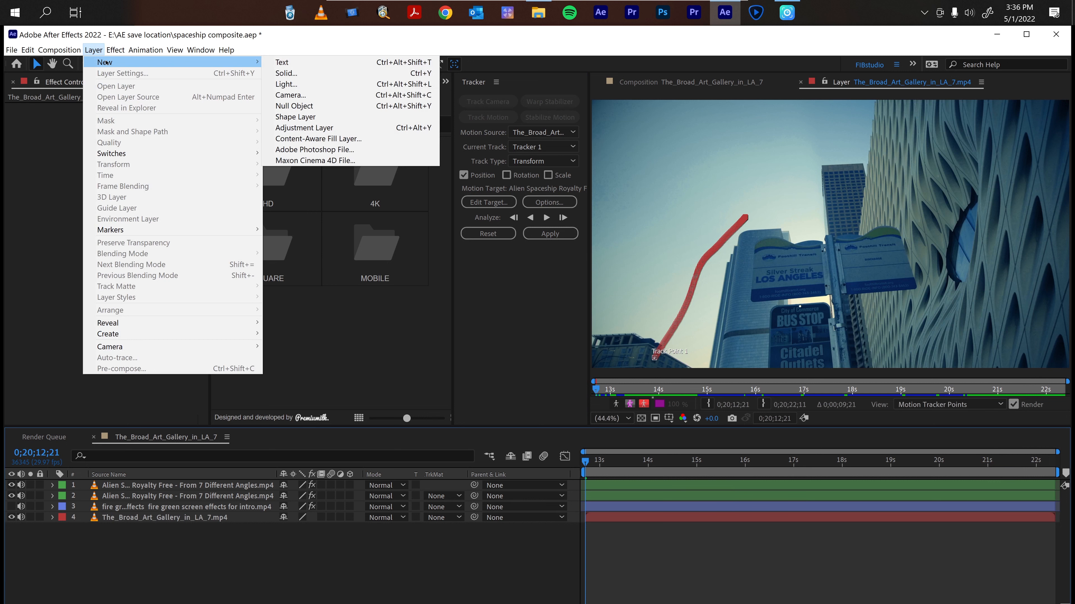
click(340, 105)
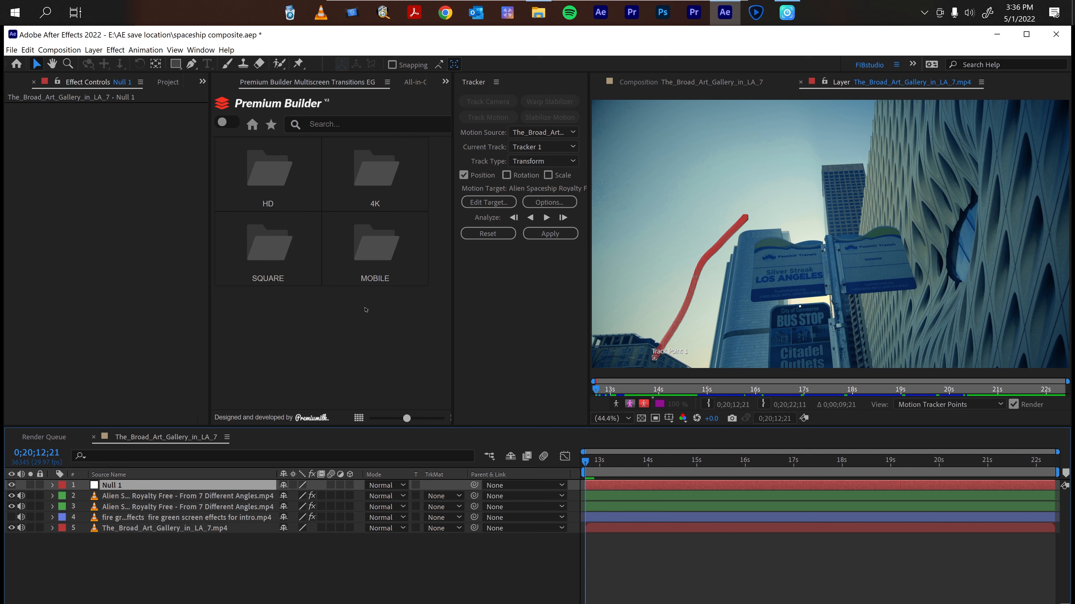
Set the tracker's motion target to the Null 1 layer and apply the track in X and Y dimensions.
click(498, 204)
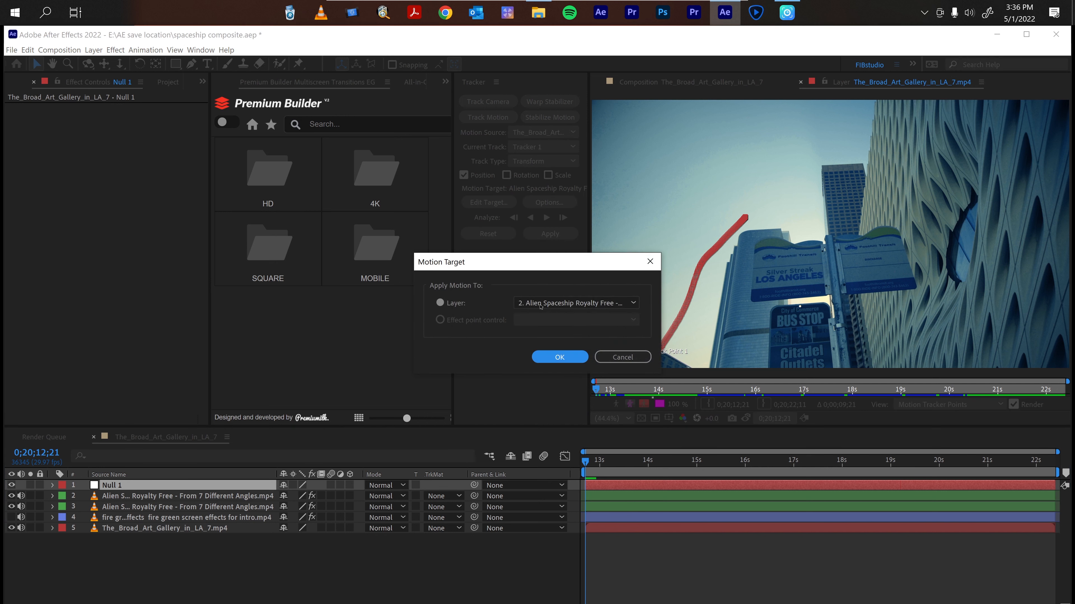
click(563, 302)
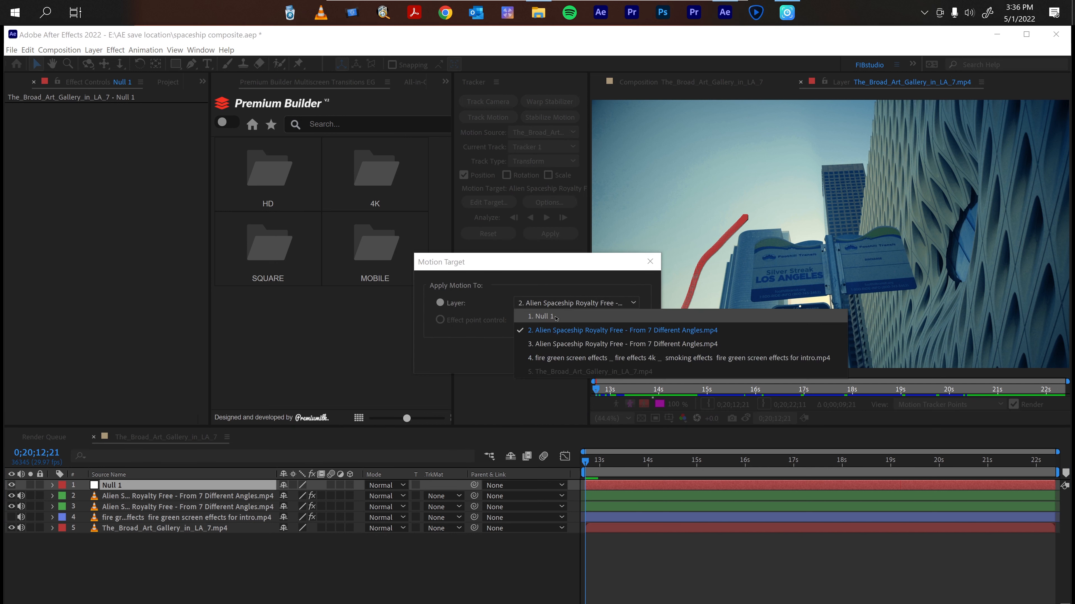
click(555, 316)
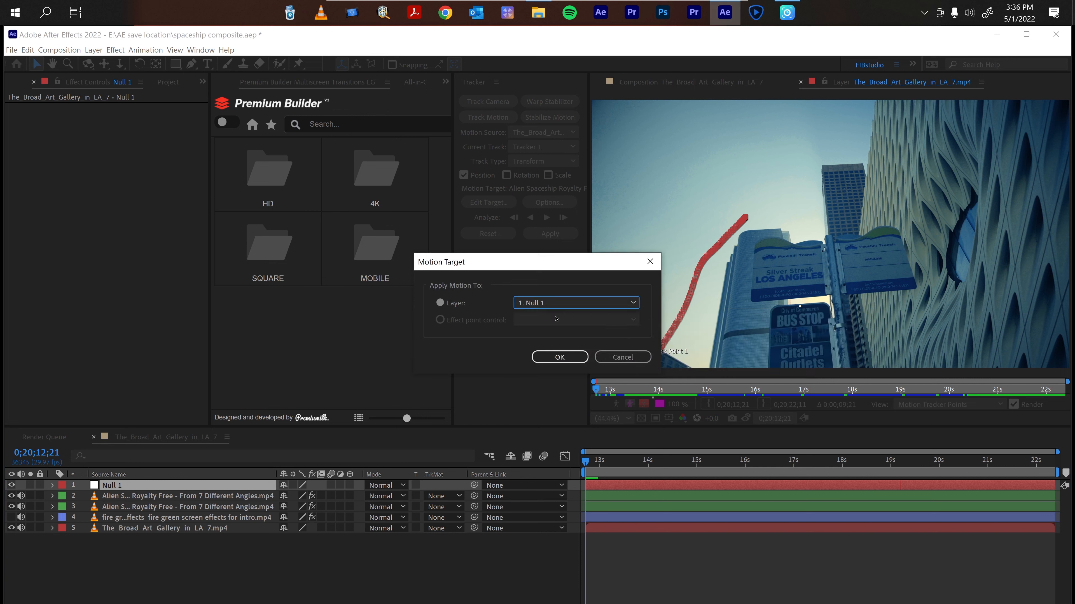
click(553, 356)
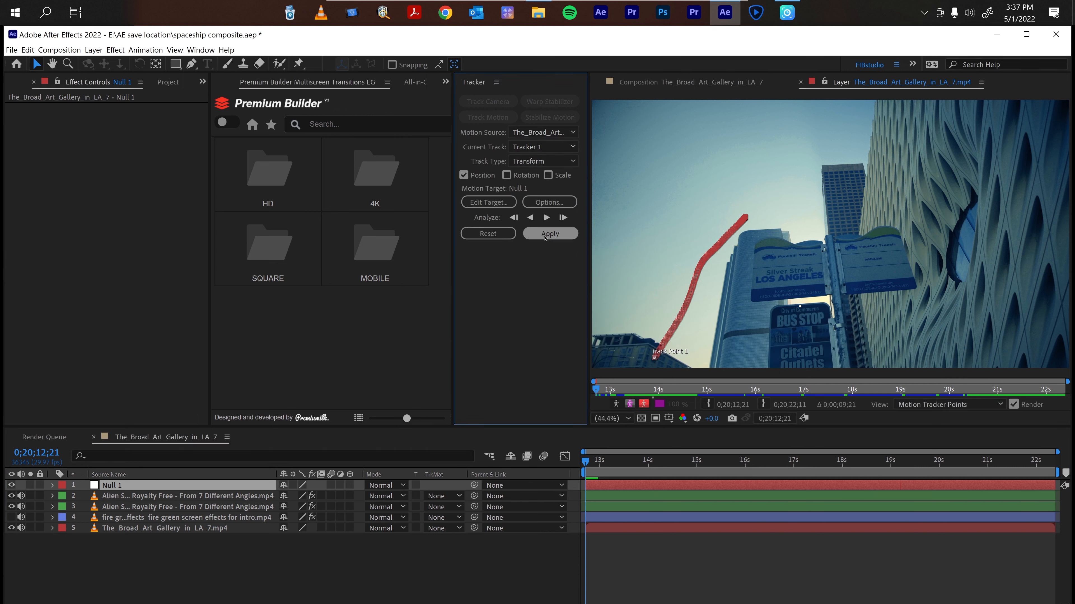
click(542, 236)
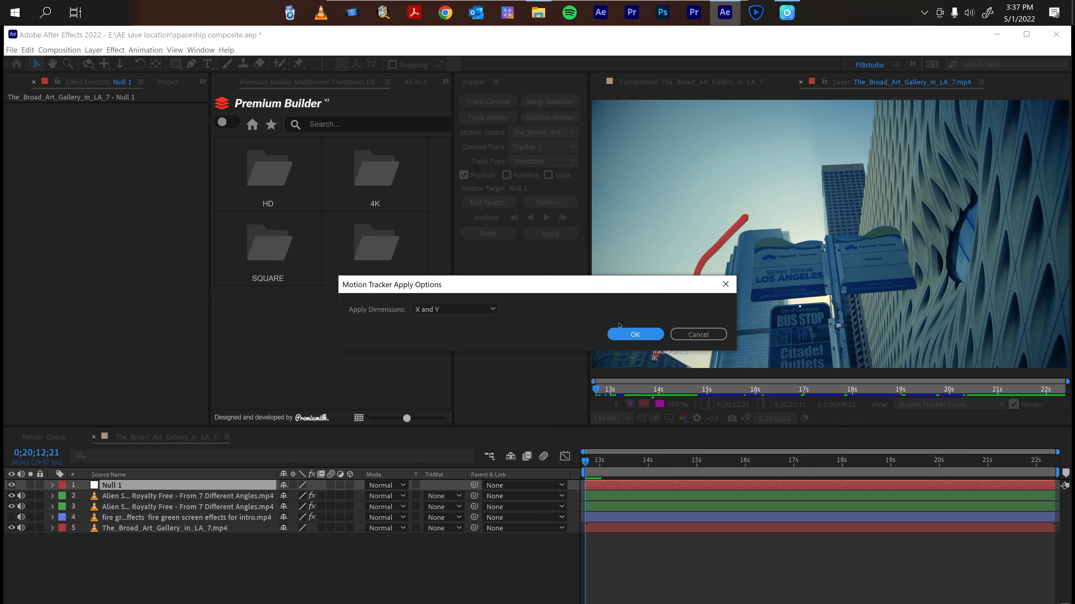
click(632, 334)
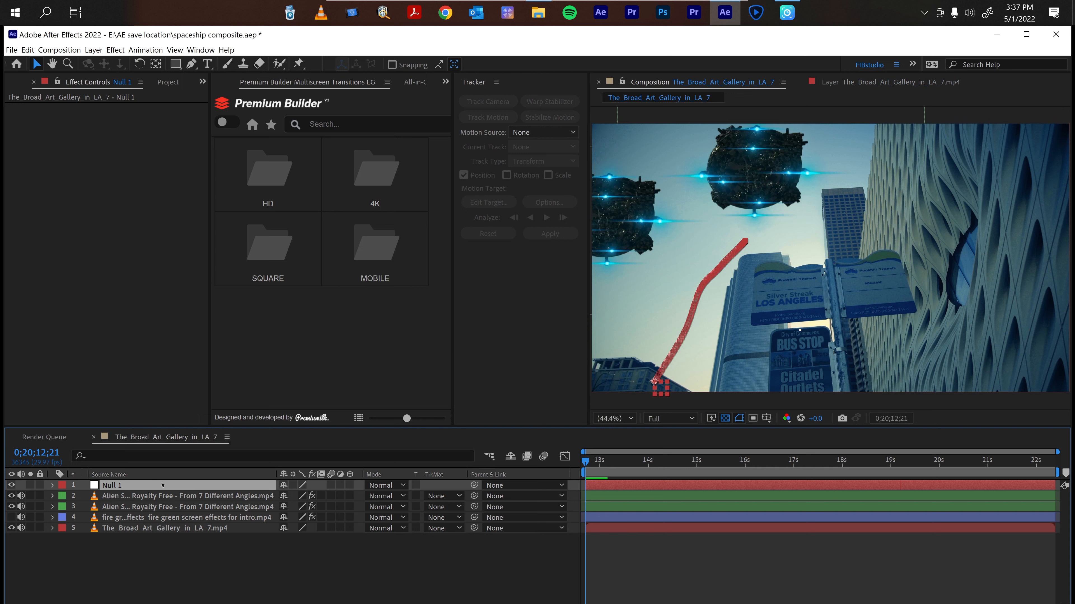
Parent both alien spaceship layers to Null 1.
click(186, 507)
click(207, 495)
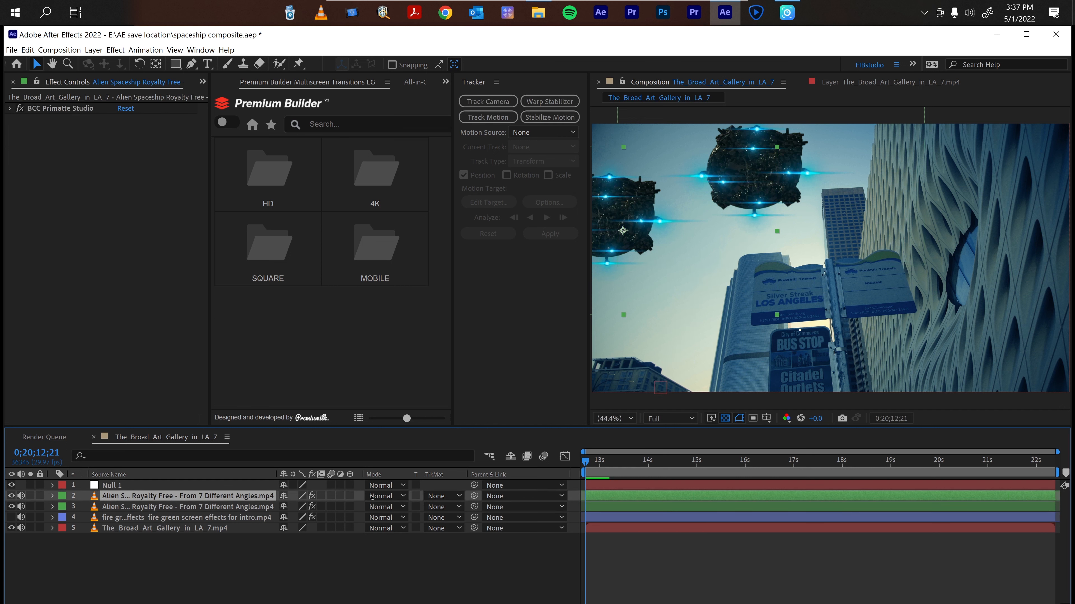
drag(474, 495, 118, 485)
click(170, 506)
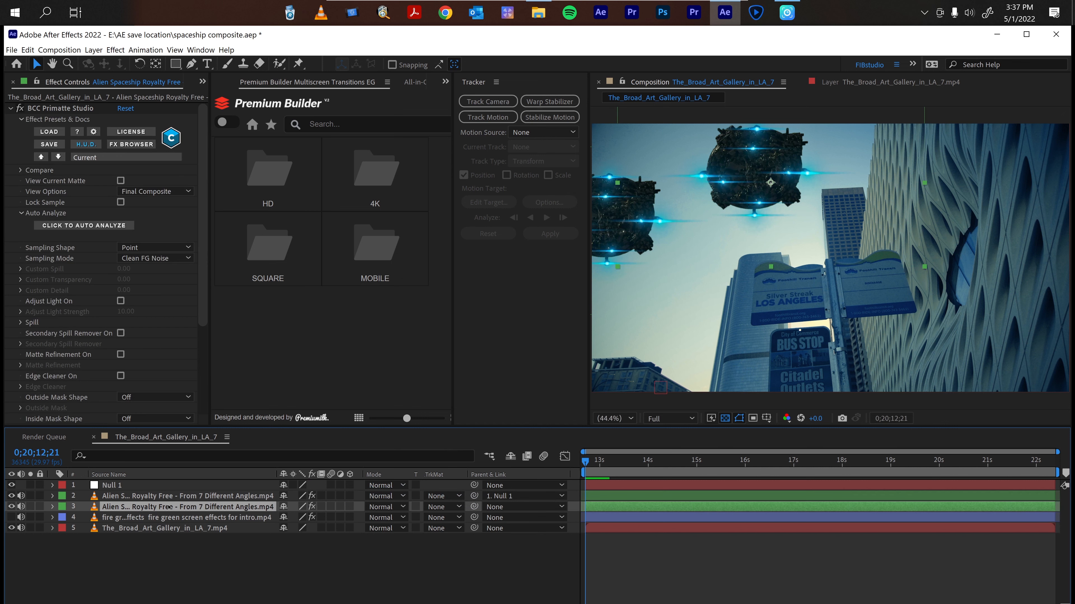
drag(474, 507, 178, 489)
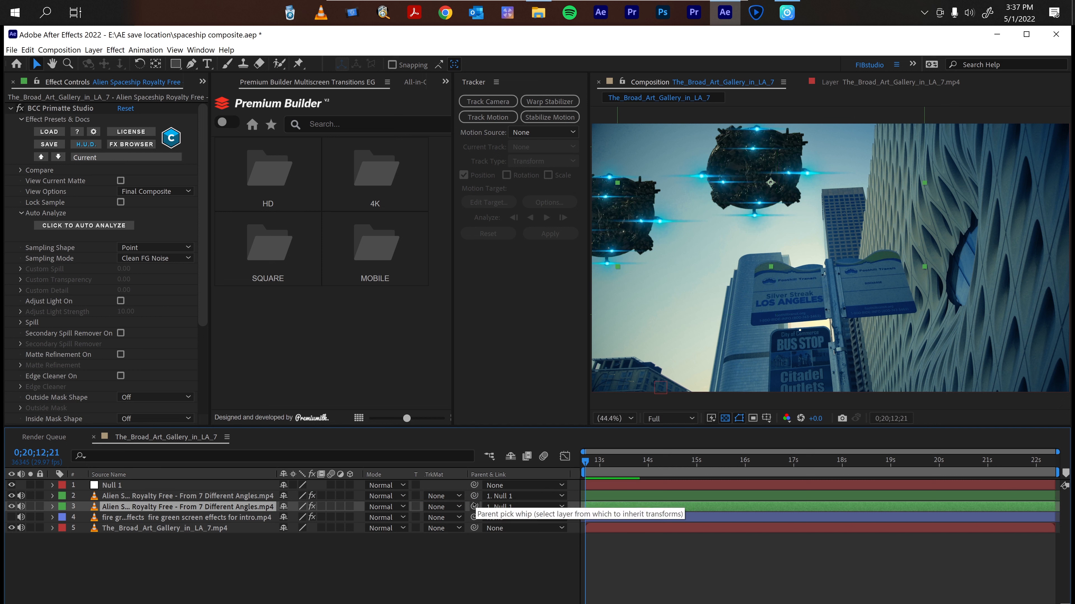
Play back the composition to review the tracked spaceships, then return the time indicator.
click(619, 566)
key(space)
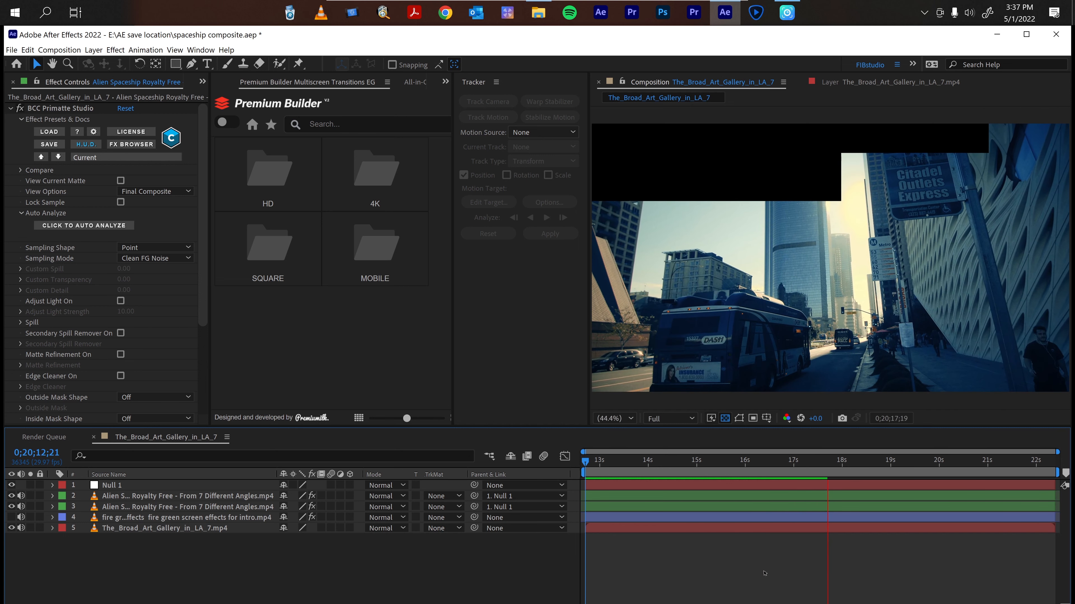
key(space)
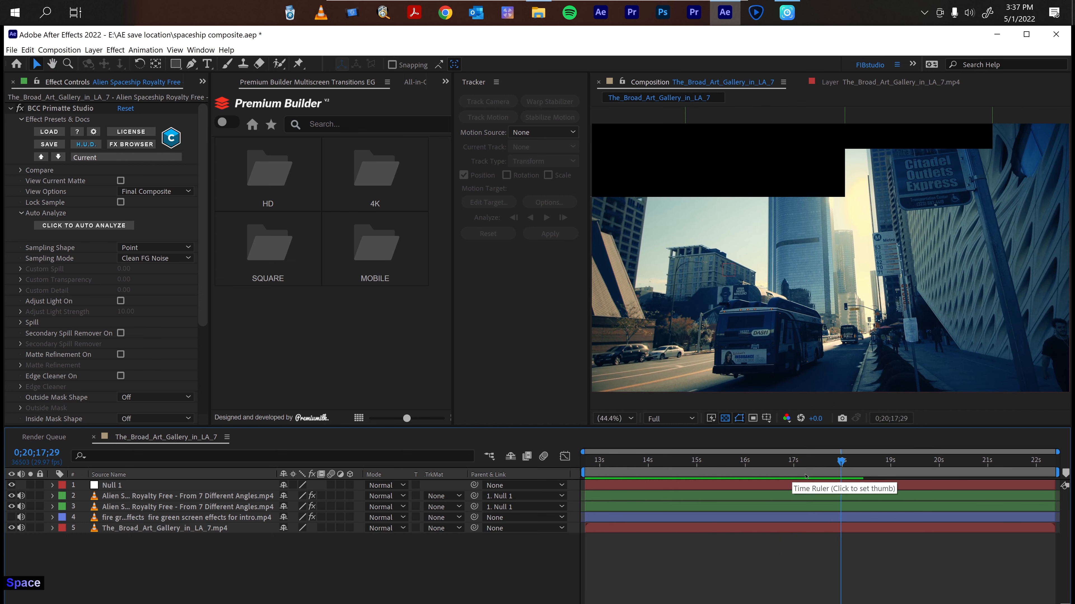
drag(841, 461, 764, 469)
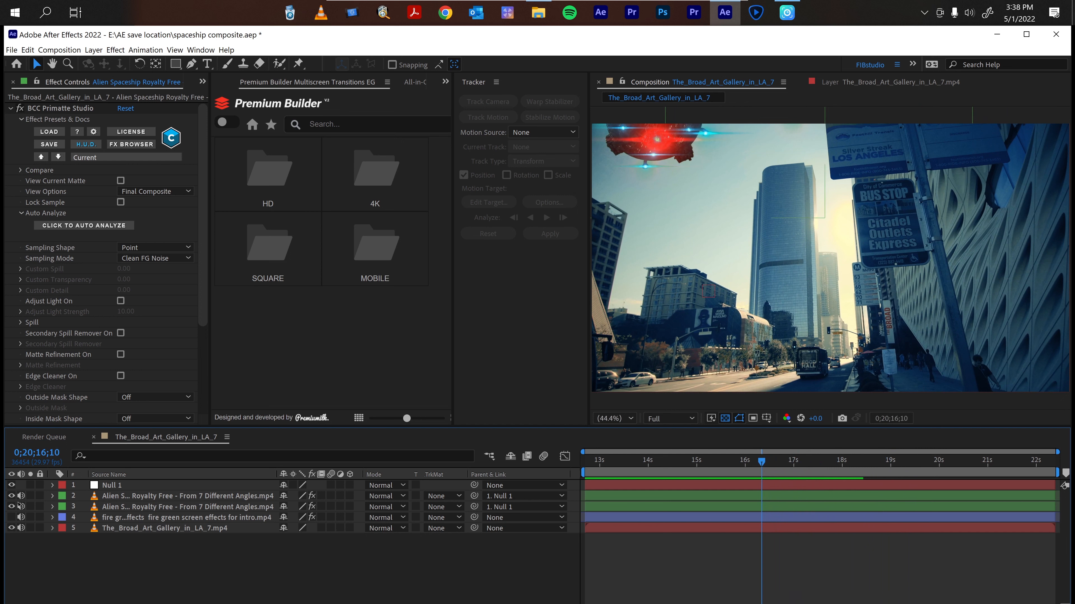
Hide and delete the red spaceship layer.
click(12, 496)
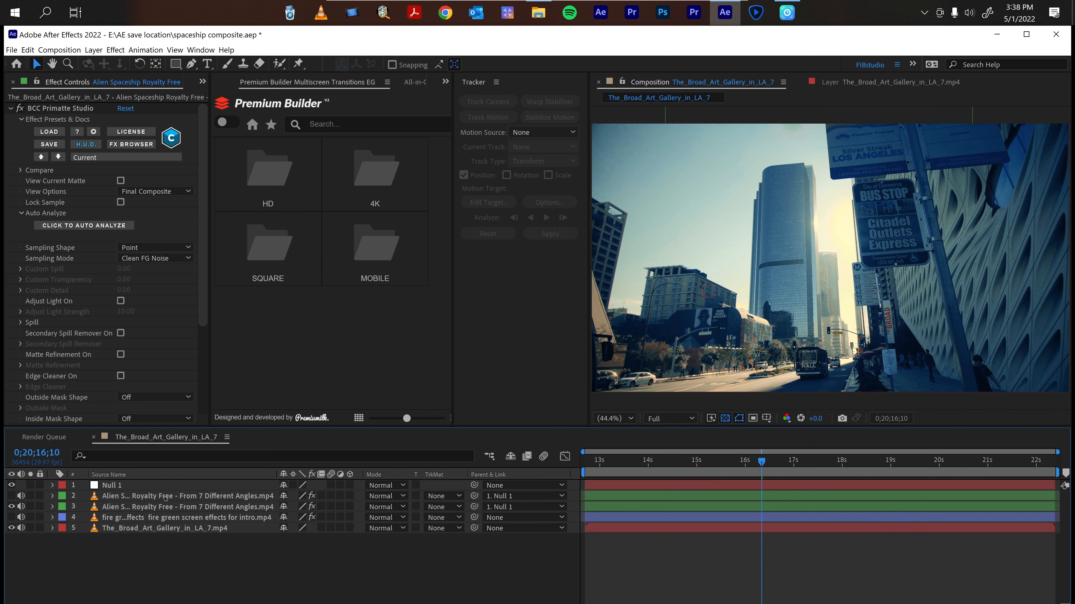
click(165, 498)
key(Delete)
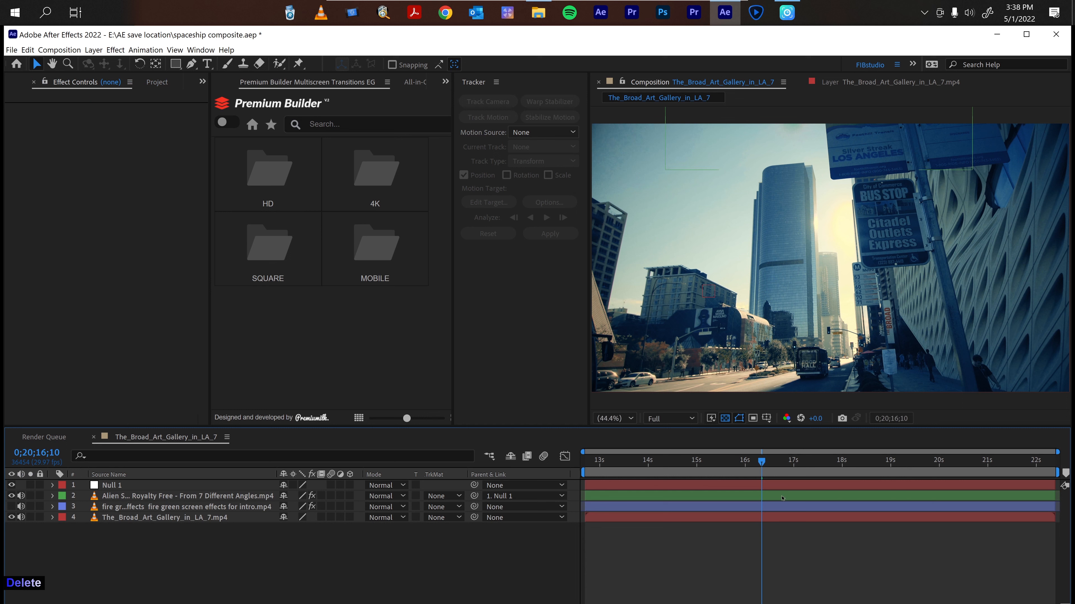
Trim the remaining spaceship layer's out point to the current time, 0;20;16;10.
click(777, 499)
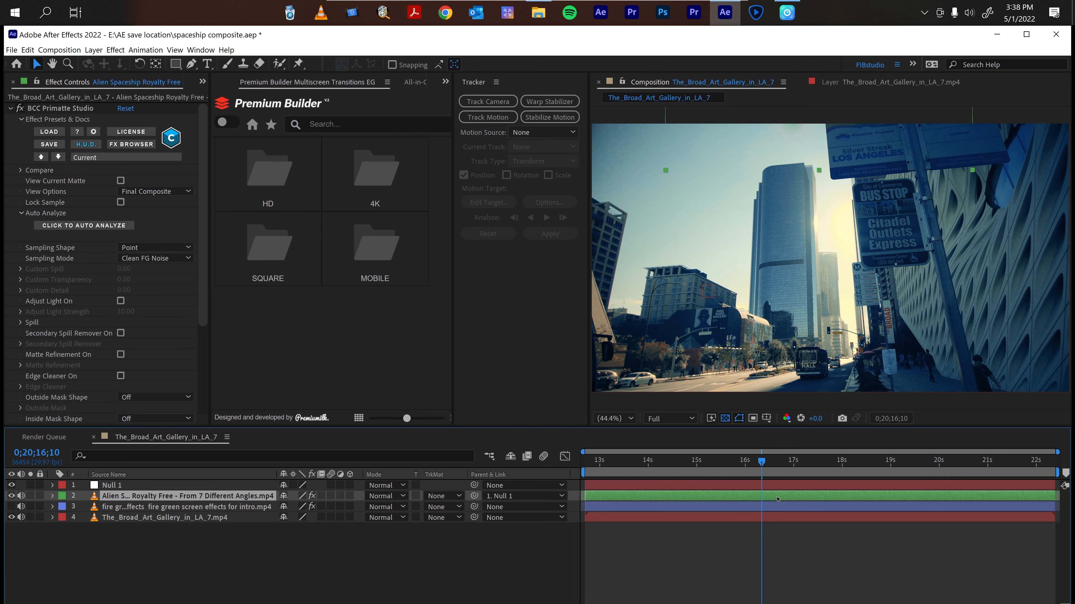
key(alt+bracketright)
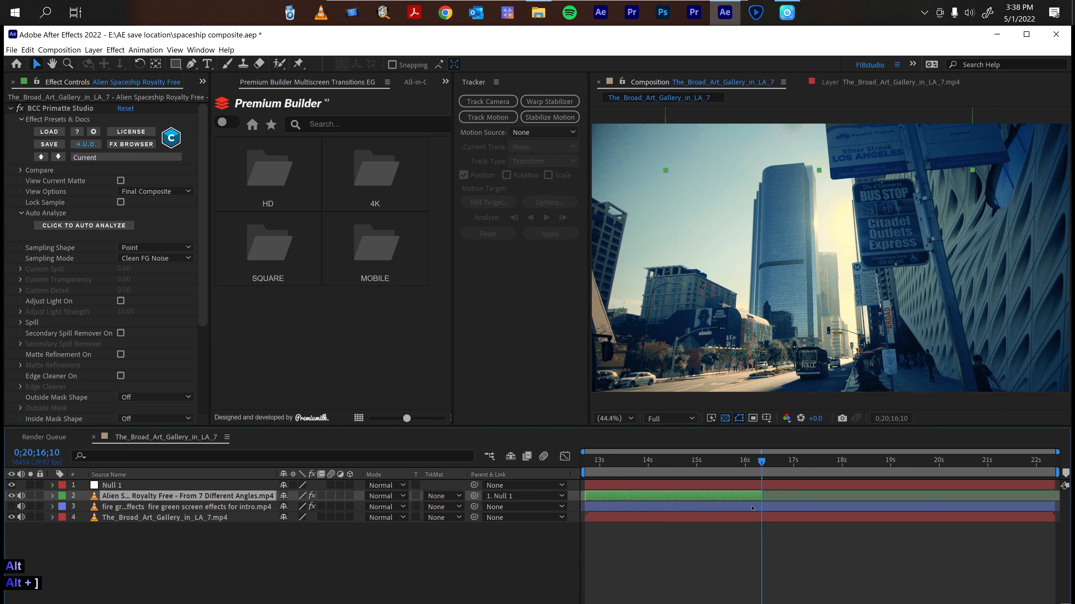
Preview the composition from the start.
drag(762, 463, 578, 477)
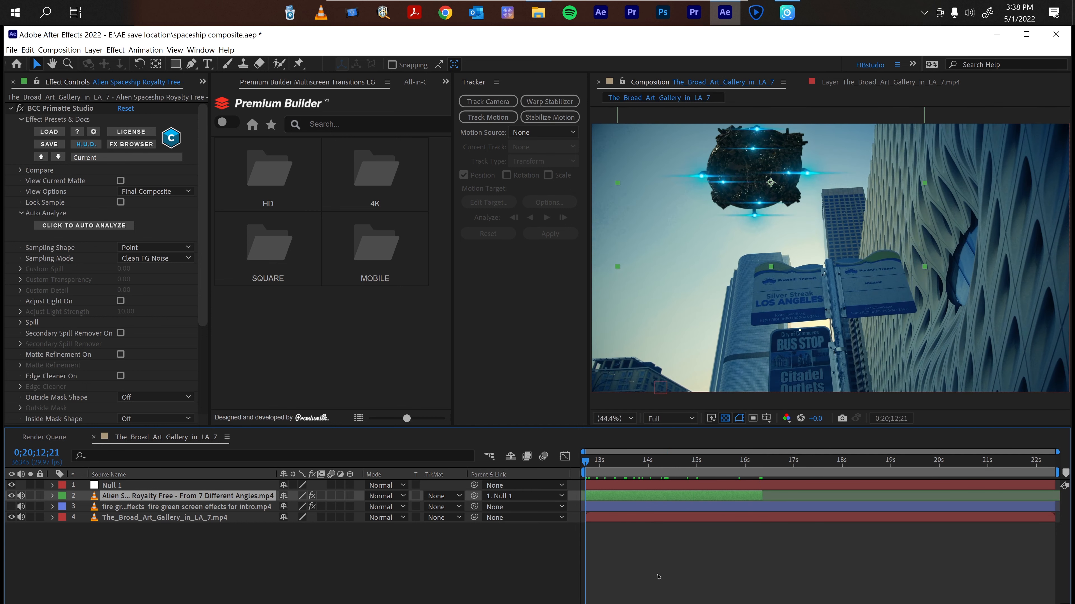
click(649, 567)
key(space)
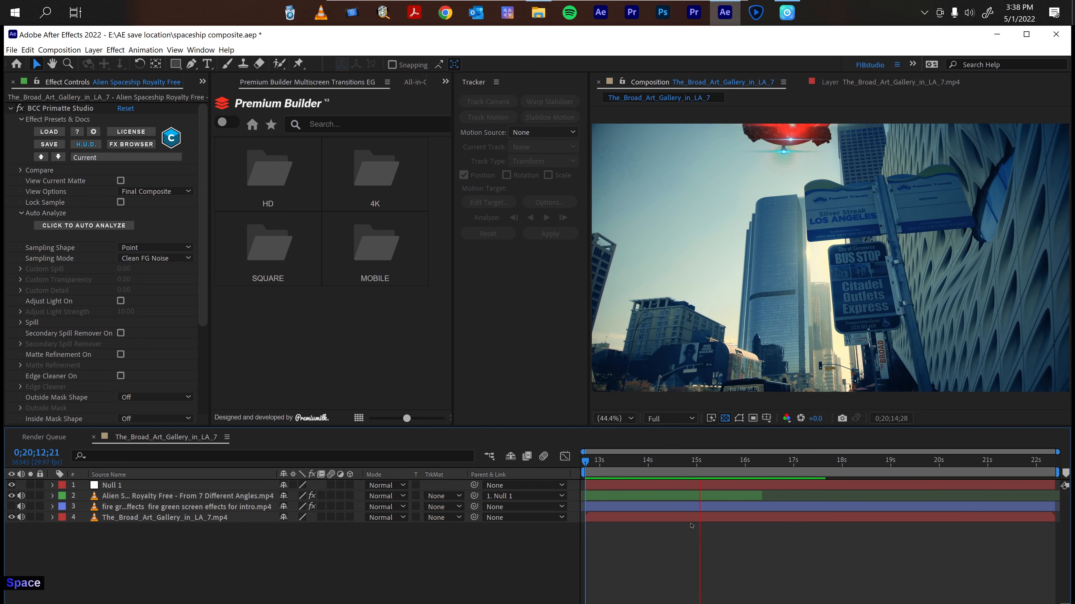
drag(709, 461, 585, 462)
Shift the spaceship slightly left in the composition.
click(607, 498)
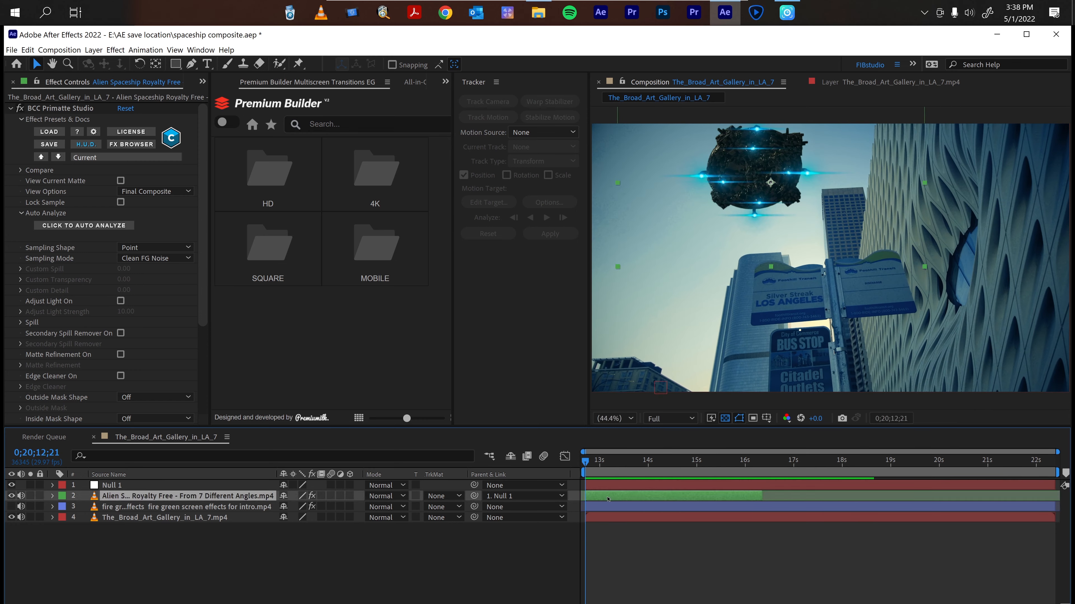
drag(773, 144, 739, 144)
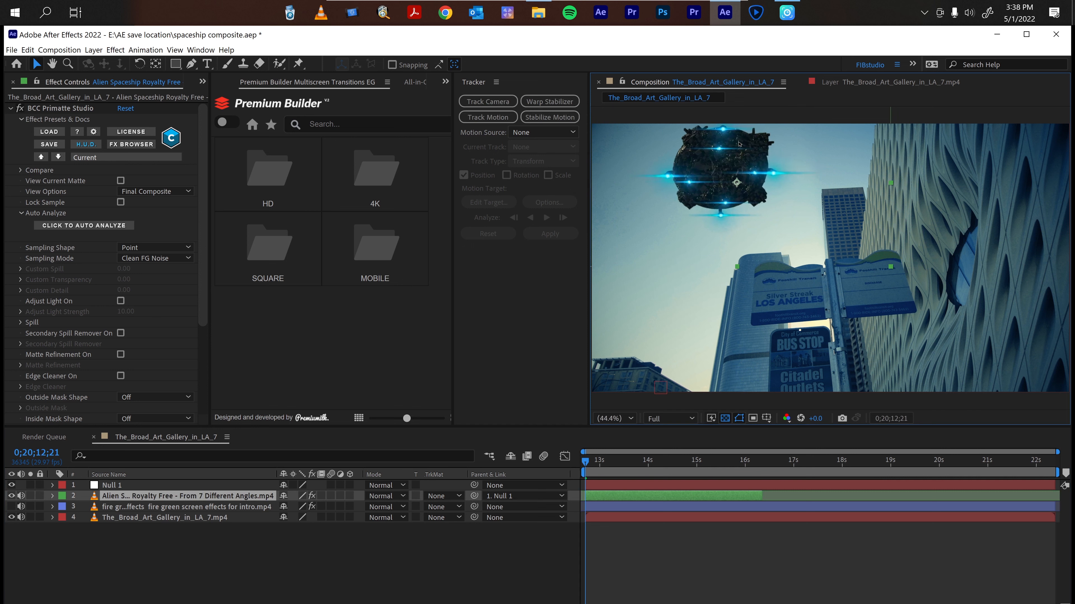
Play through the composition to review the spaceship and fire timing.
click(612, 543)
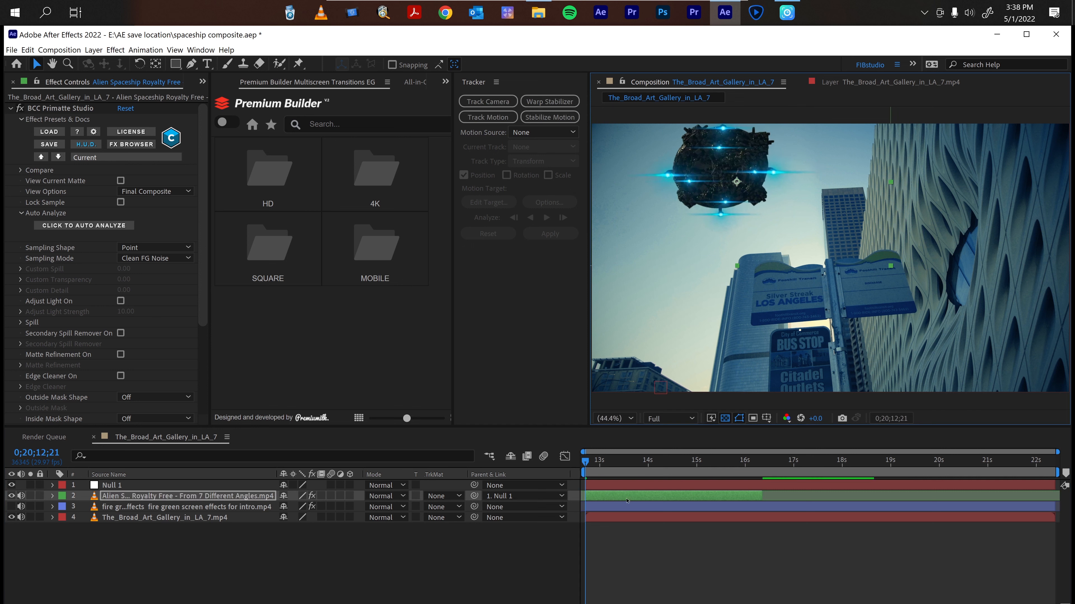
key(space)
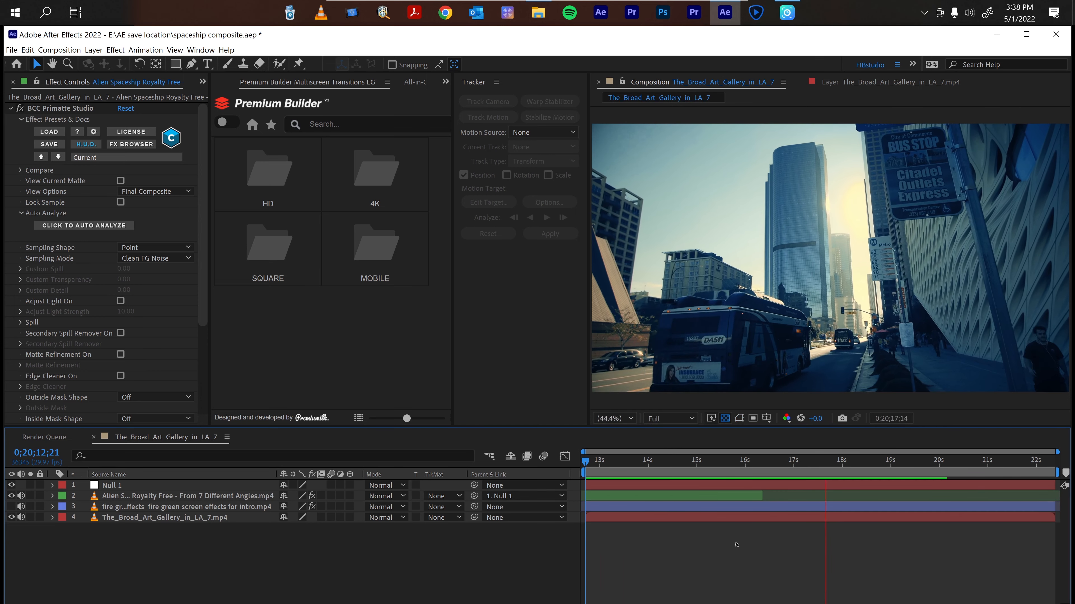
key(space)
key(Home)
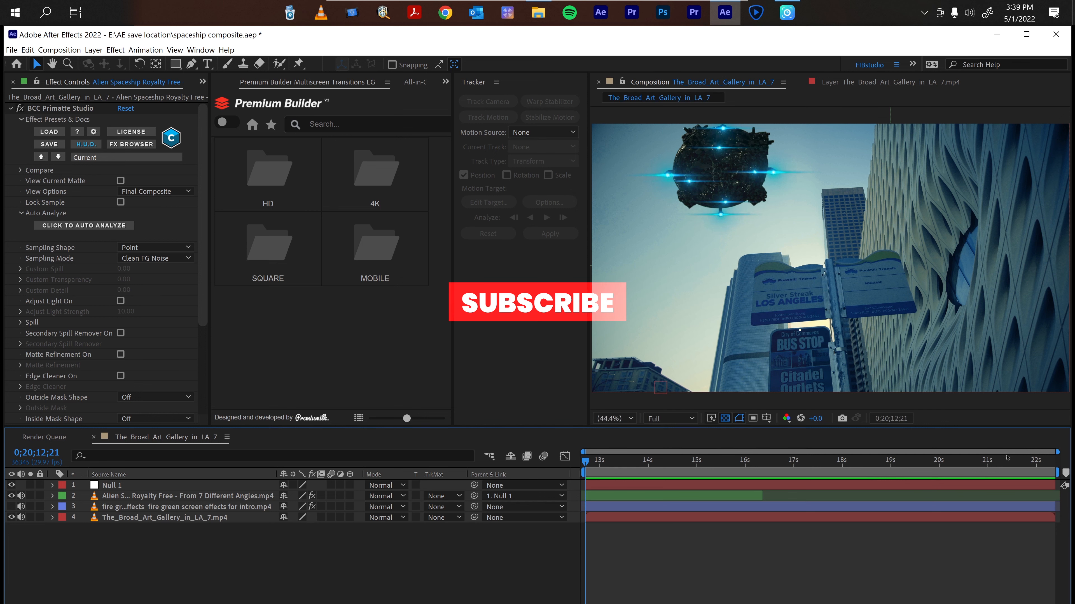
drag(1006, 461, 954, 464)
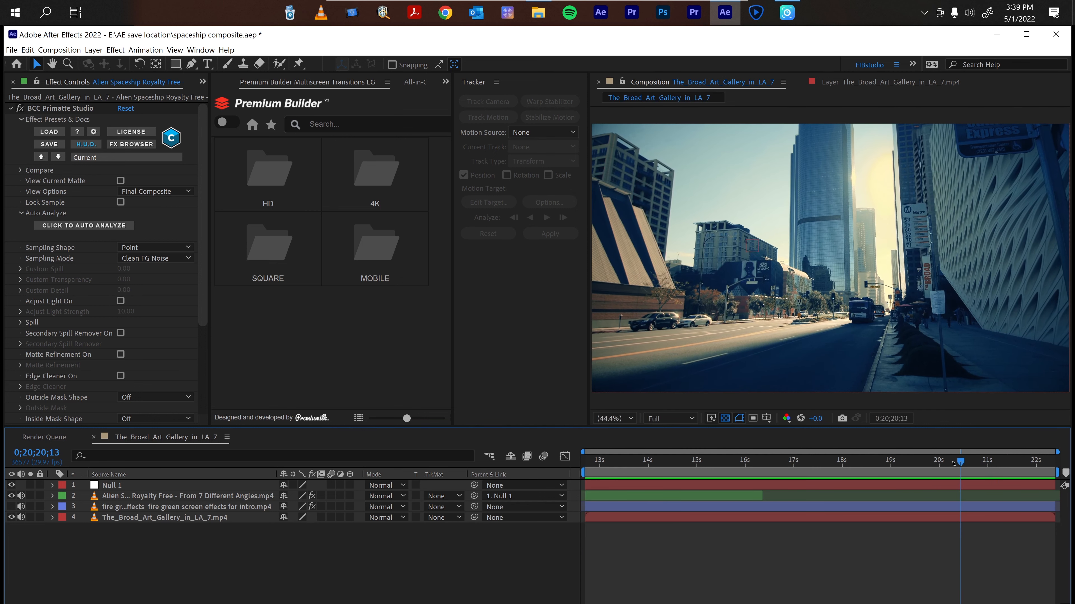
key(space)
key(space)
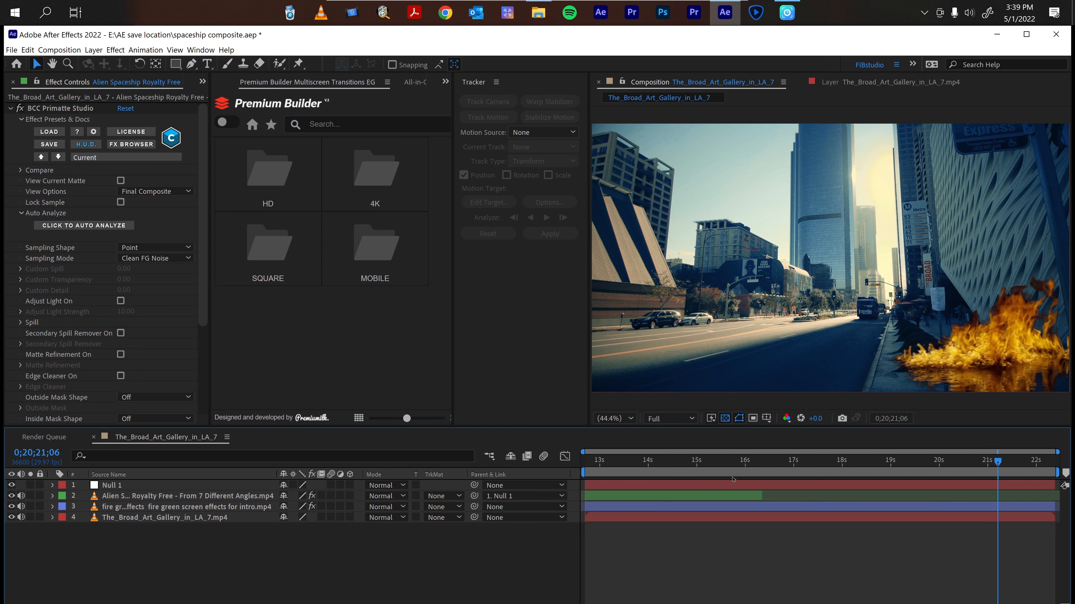
Move the fire layer left to sit on the street's right edge, nudge it, and save the project.
click(711, 504)
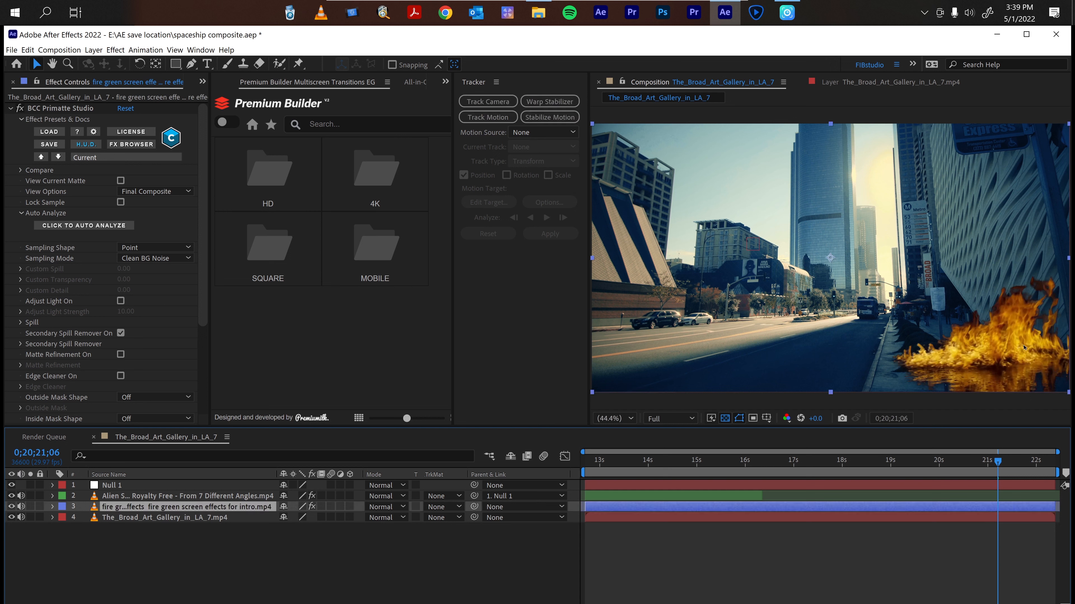
drag(1011, 349, 866, 347)
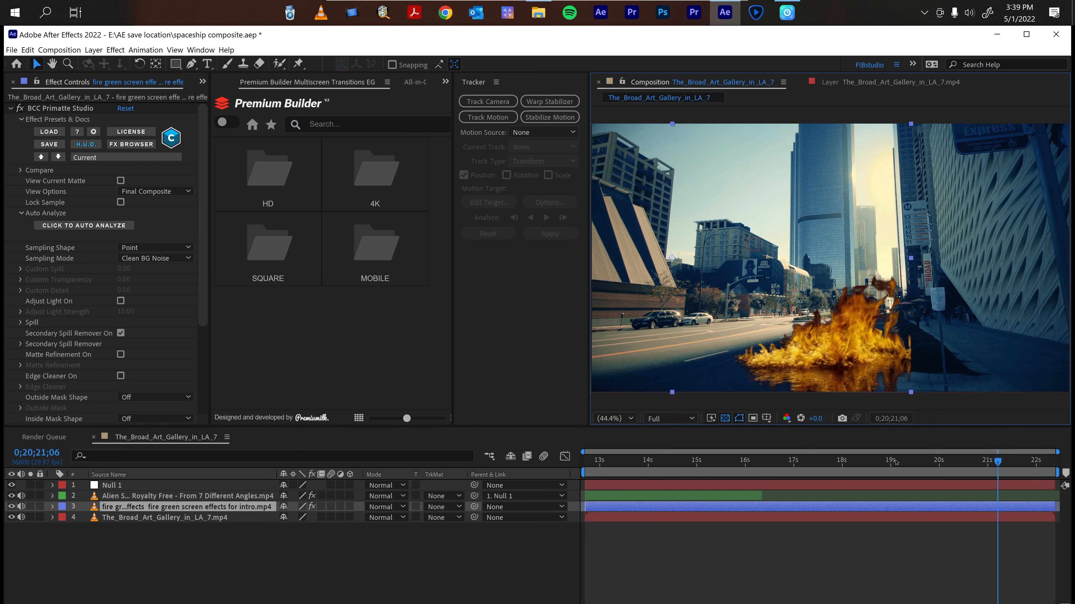
click(908, 466)
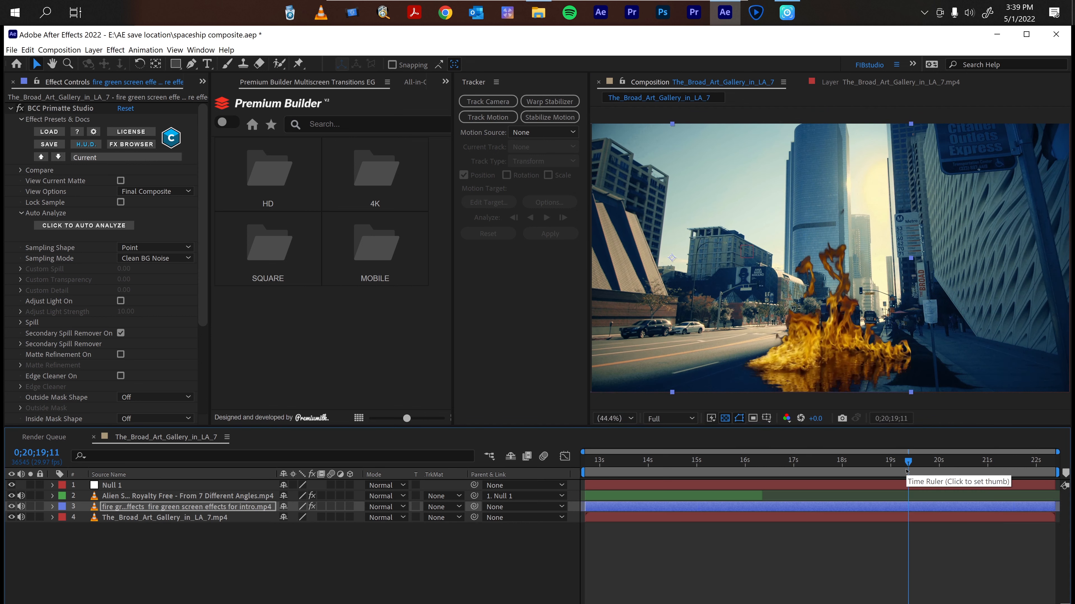
drag(904, 475, 1006, 465)
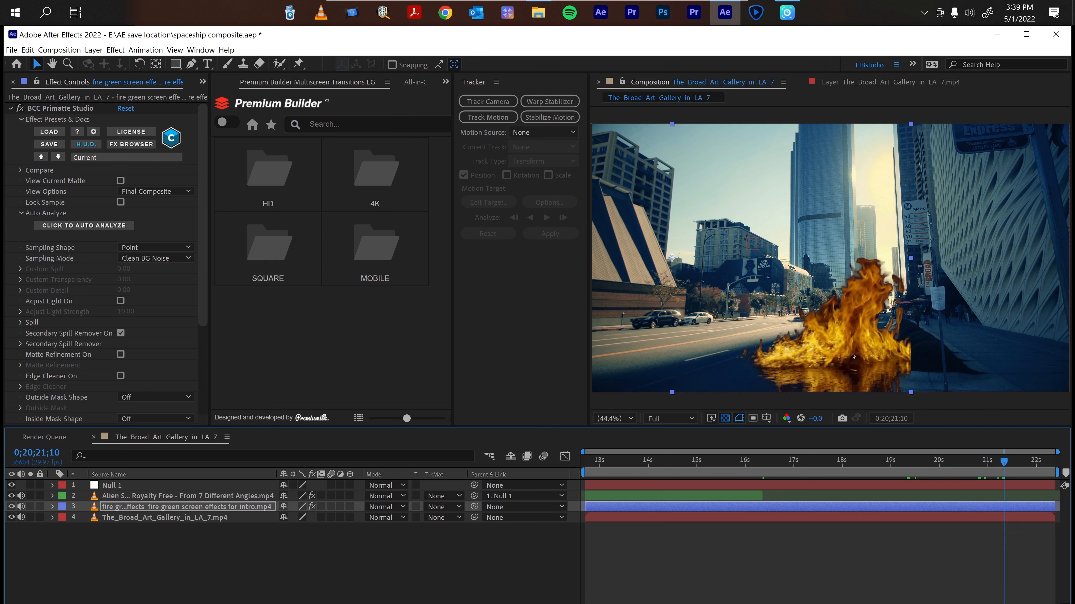
drag(853, 356, 872, 352)
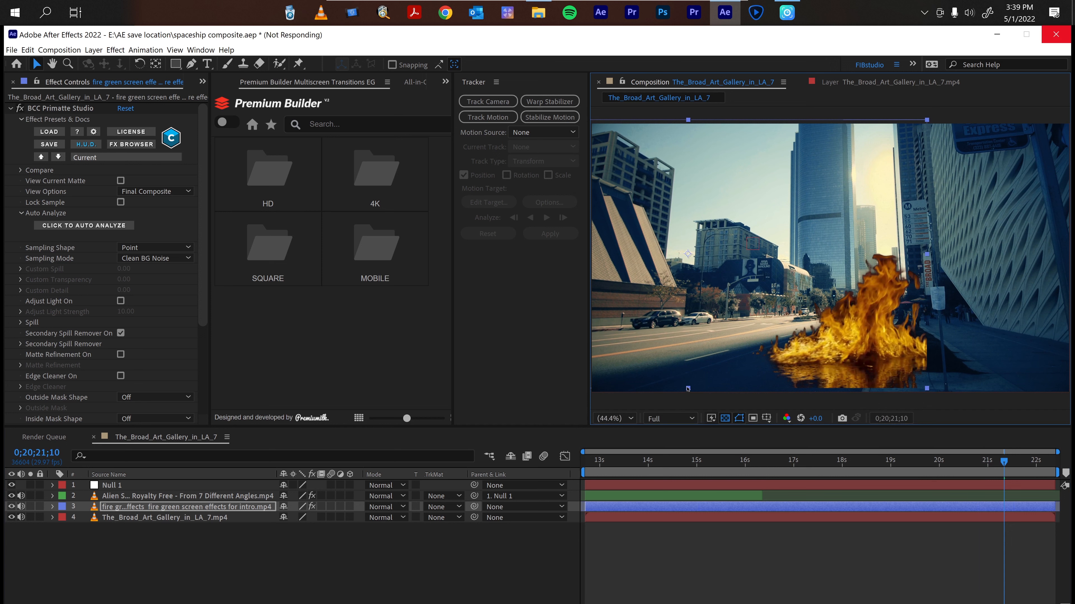
key(shift+Right)
key(ctrl+s)
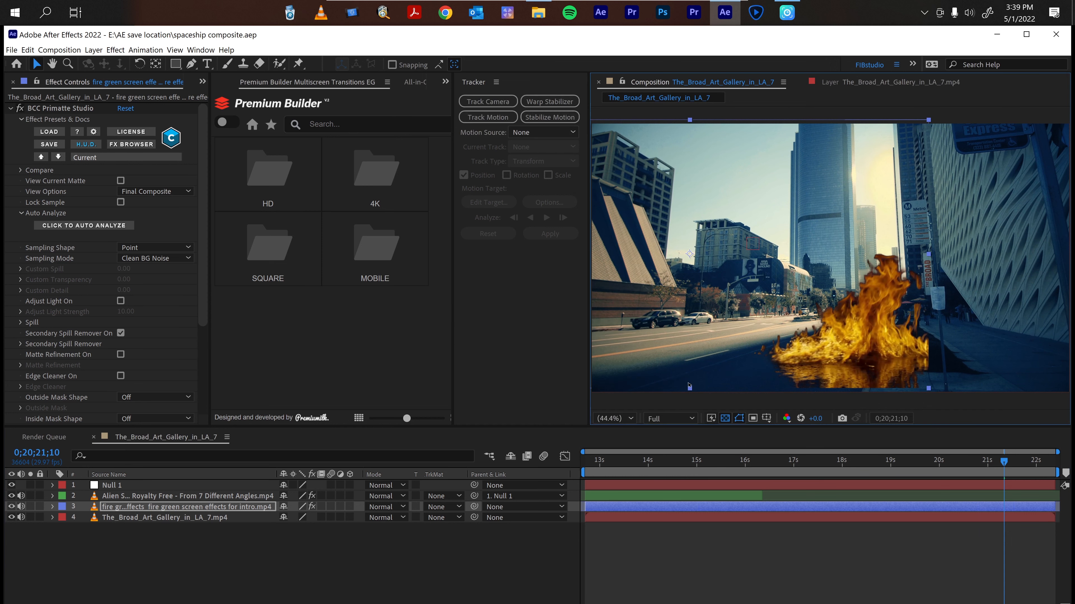
Shrink the fire layer from its top edge and reposition it beside the road.
drag(682, 121, 682, 139)
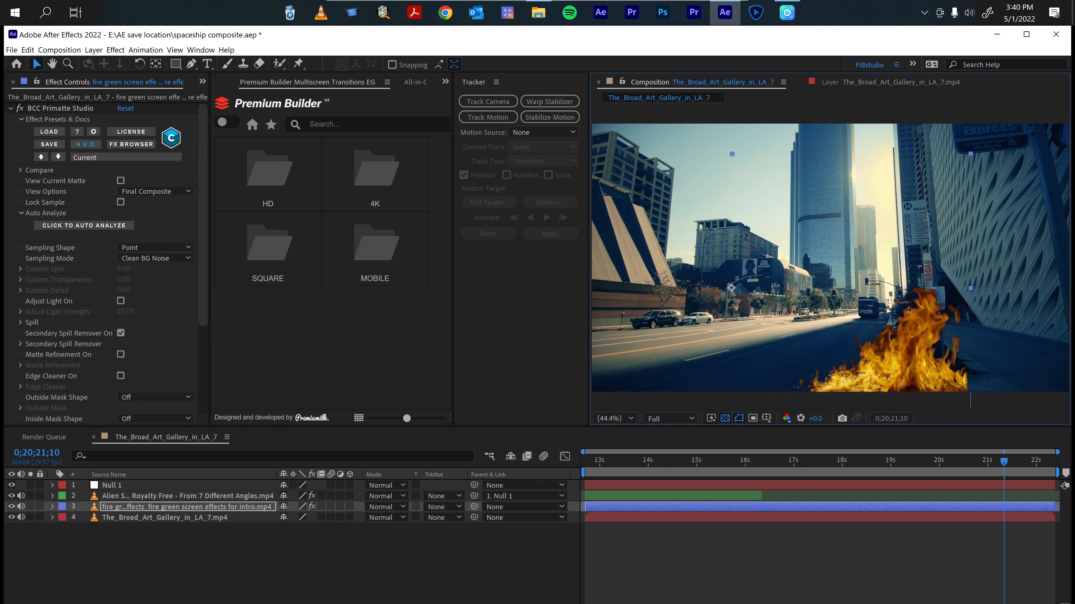
drag(908, 309, 1005, 306)
drag(975, 351, 910, 373)
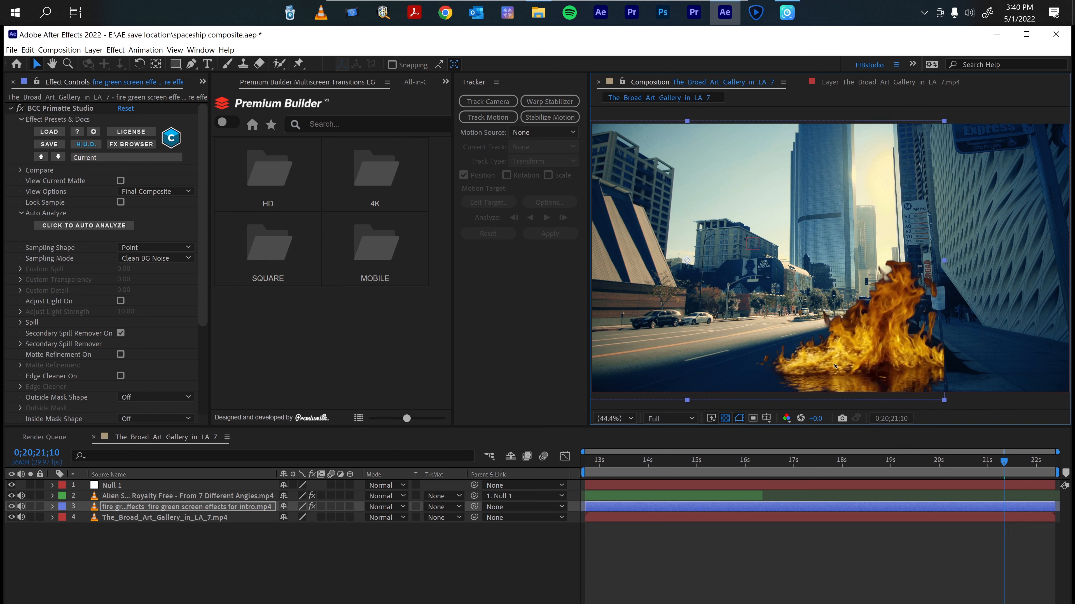
drag(831, 364, 833, 363)
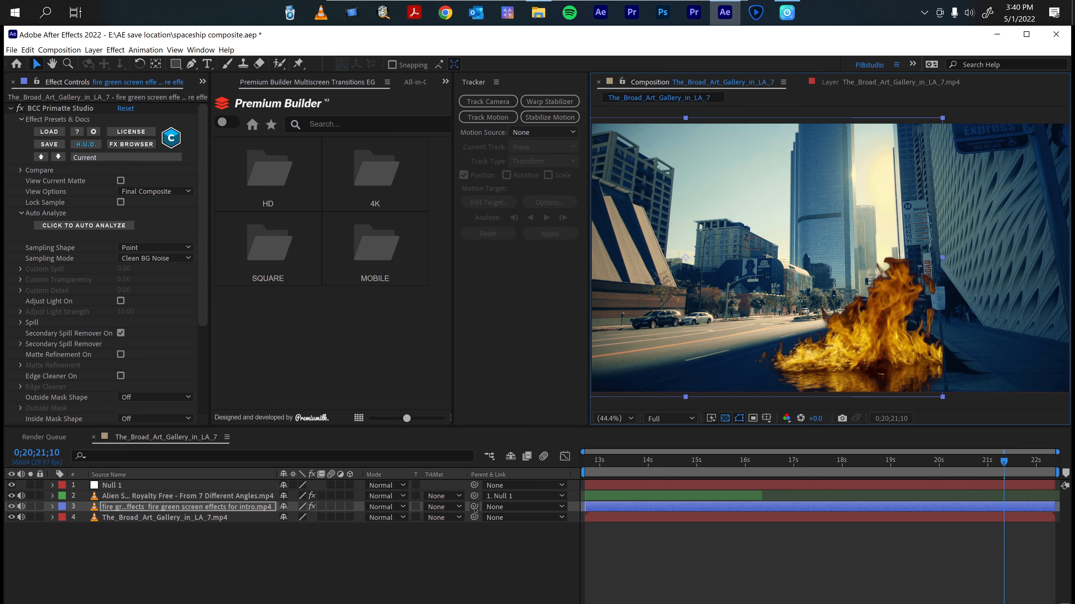
Parent the fire layer to Null 1 and play the composition from the start.
drag(475, 509, 223, 488)
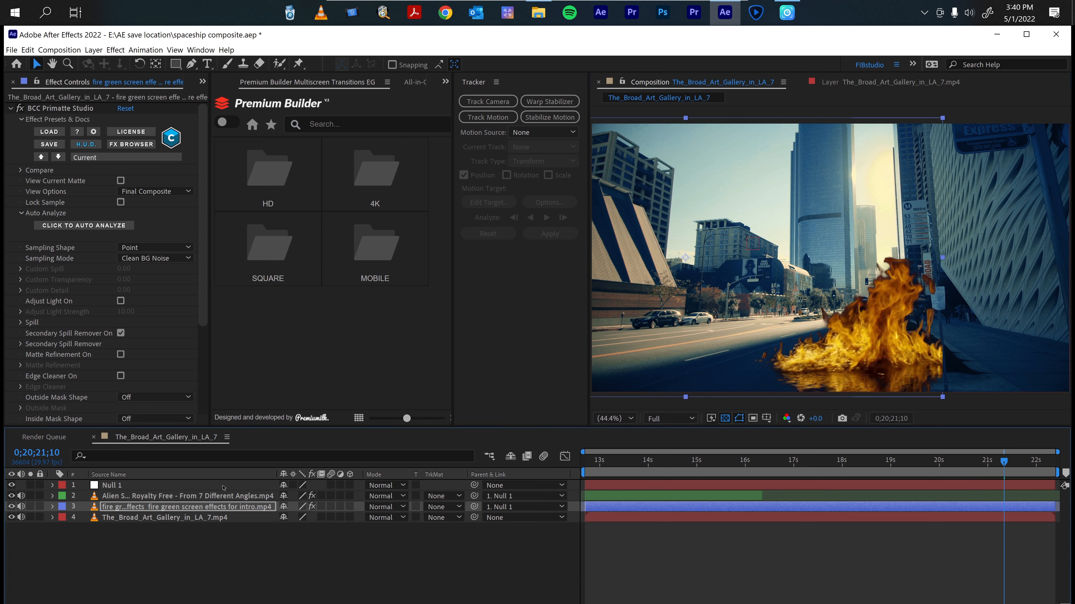
click(850, 563)
key(Home)
key(space)
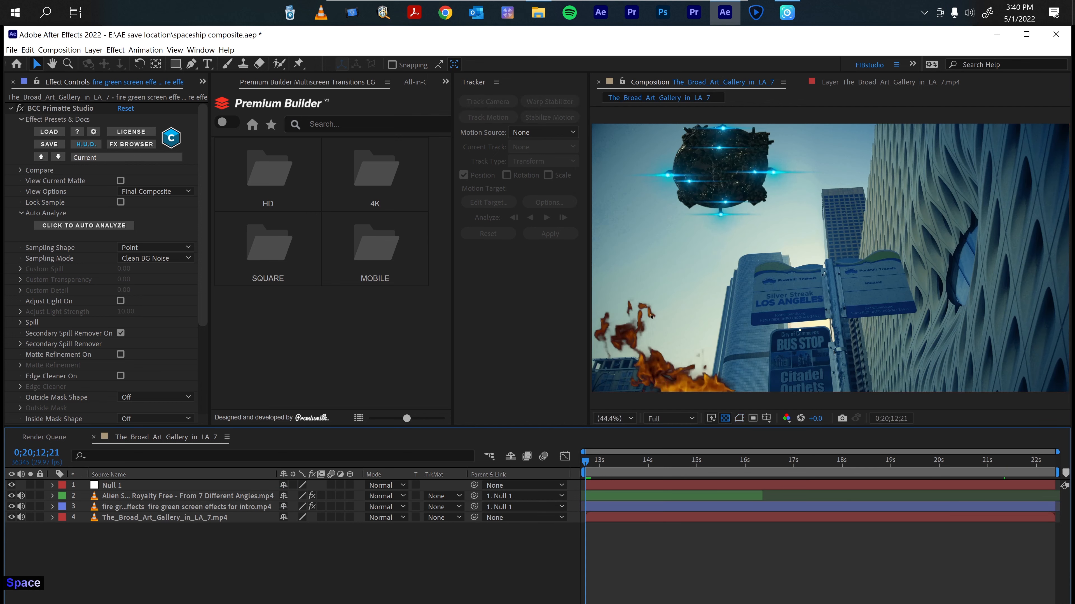
Play and scrub through the timeline to review how the fire sits against the buildings.
scroll(648, 257, up, 1)
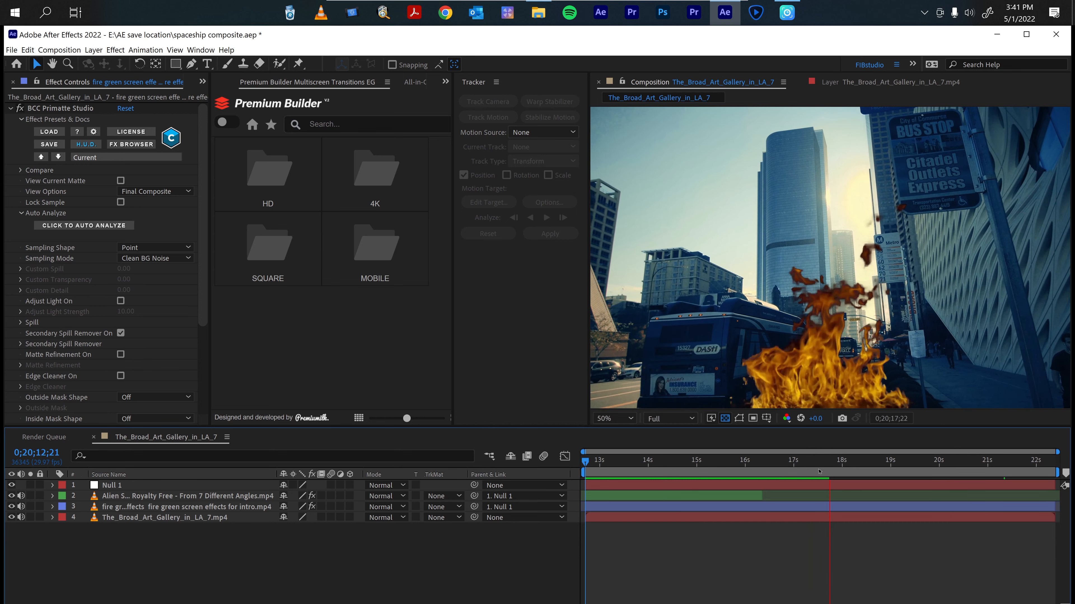
key(space)
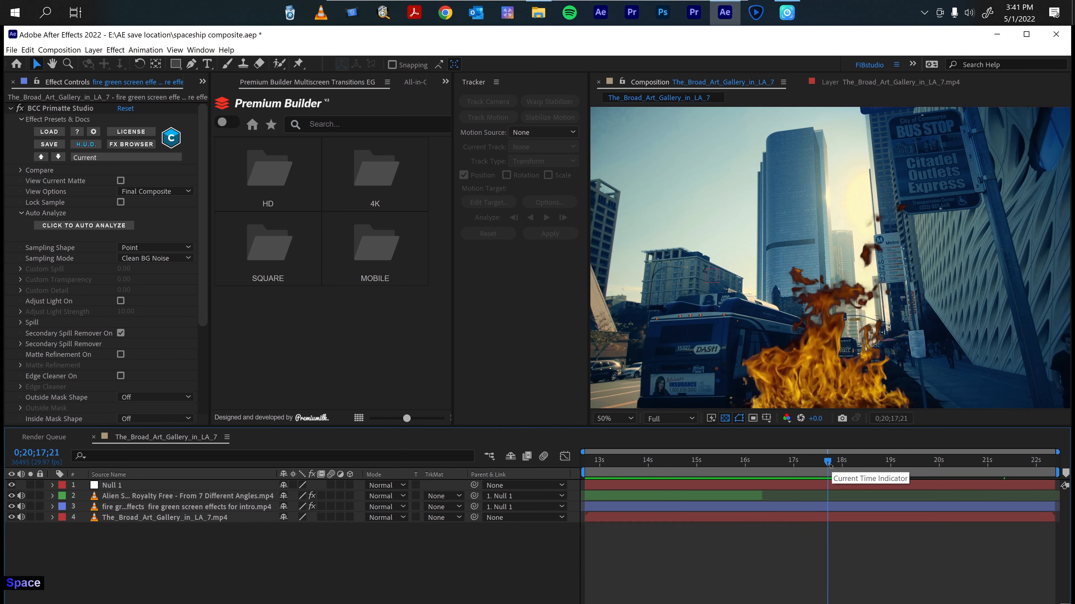
drag(831, 469, 797, 464)
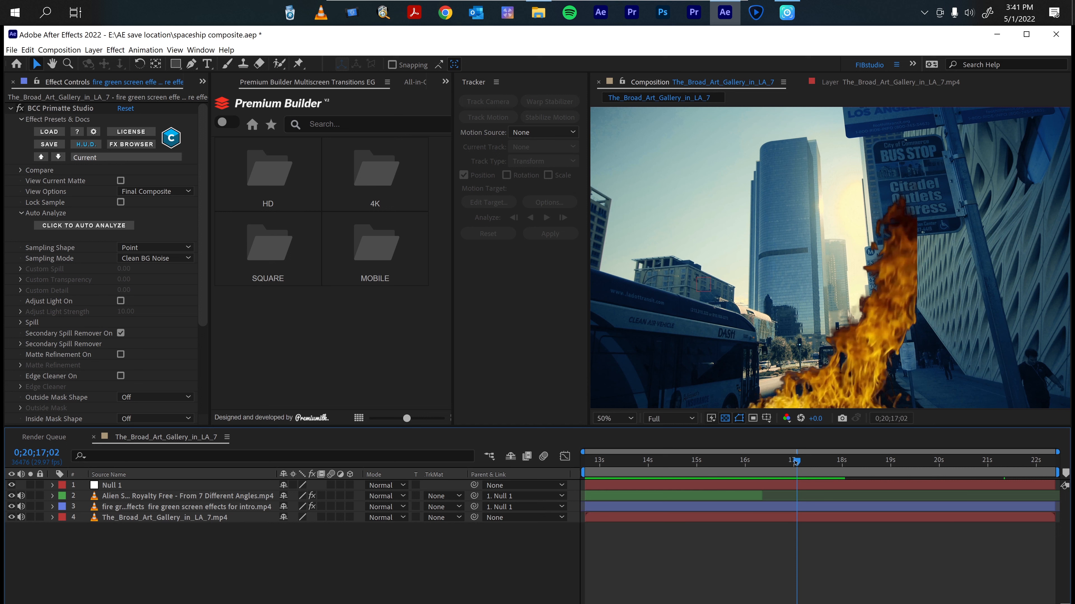
drag(796, 462, 810, 464)
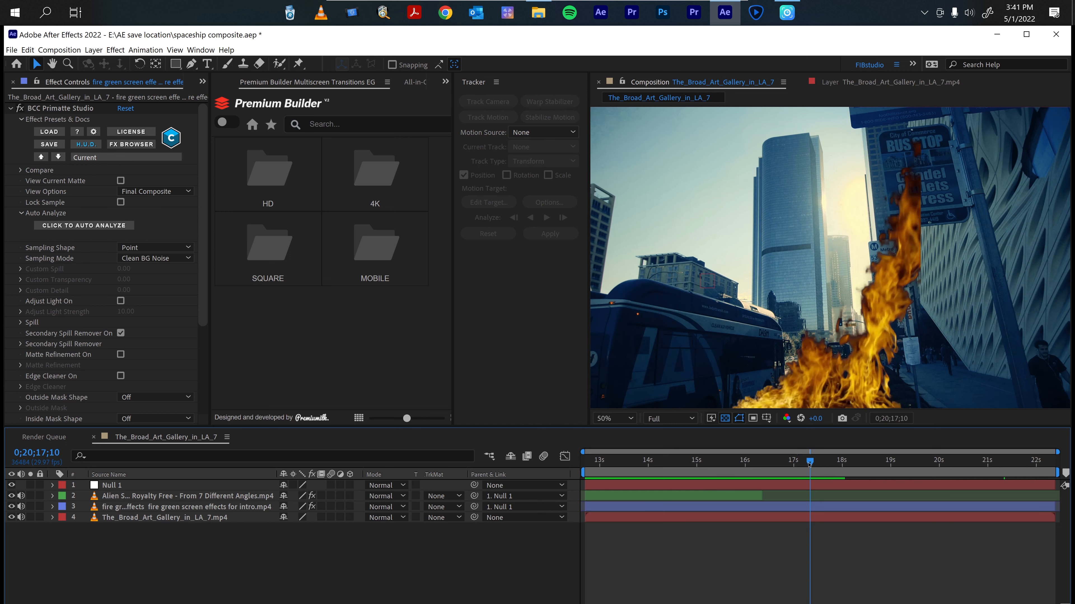
Select the fire layer and nudge it slightly to the right in the composition.
click(622, 510)
click(622, 510)
drag(852, 387, 859, 388)
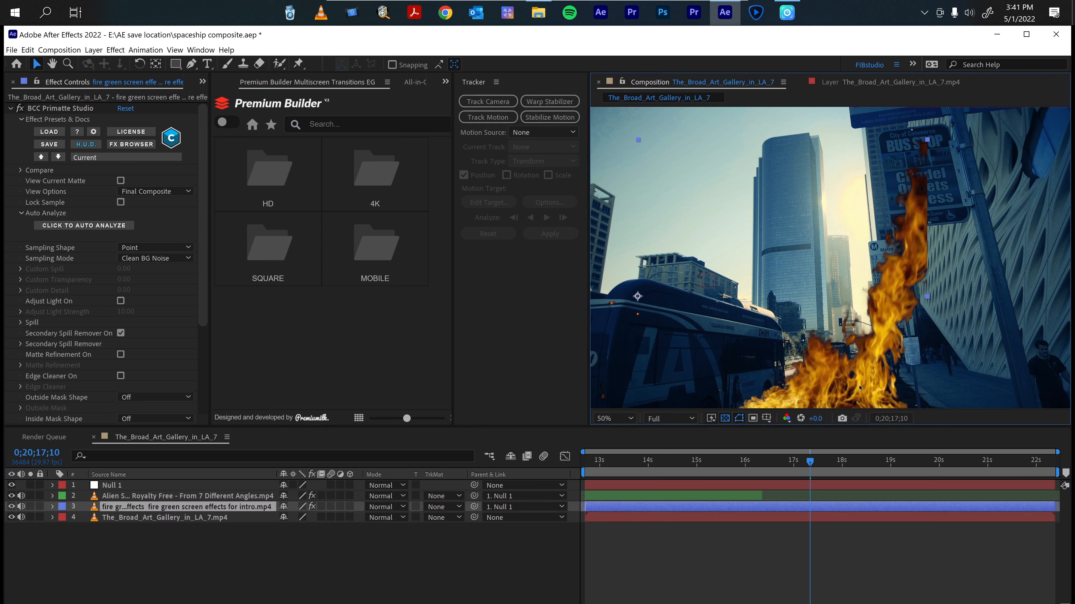
key(Return)
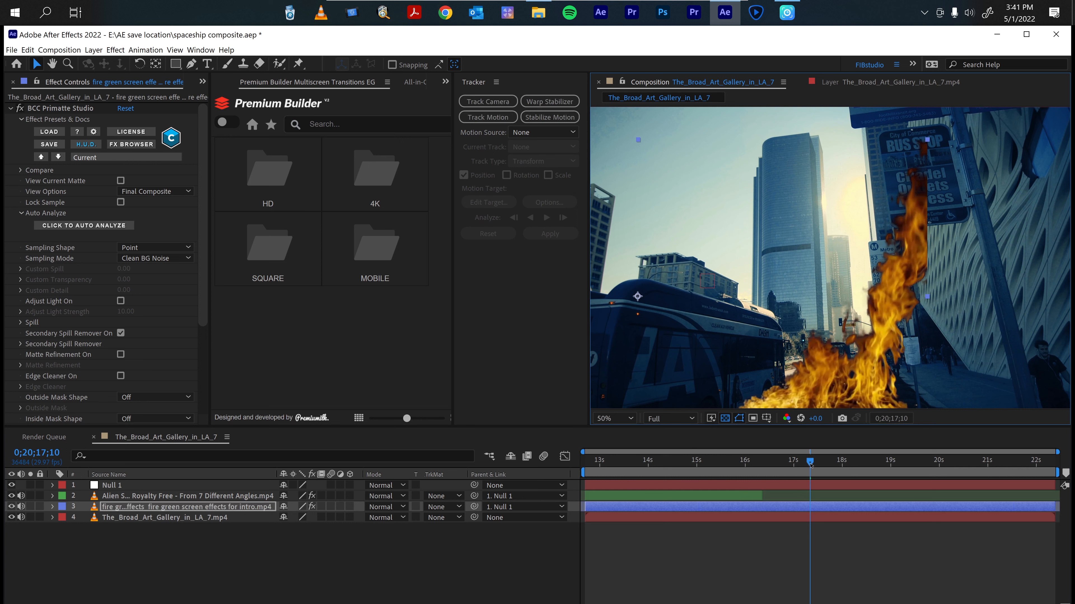
Play and scrub around the 17-second mark to check where the fire overlaps the building.
drag(811, 465, 831, 466)
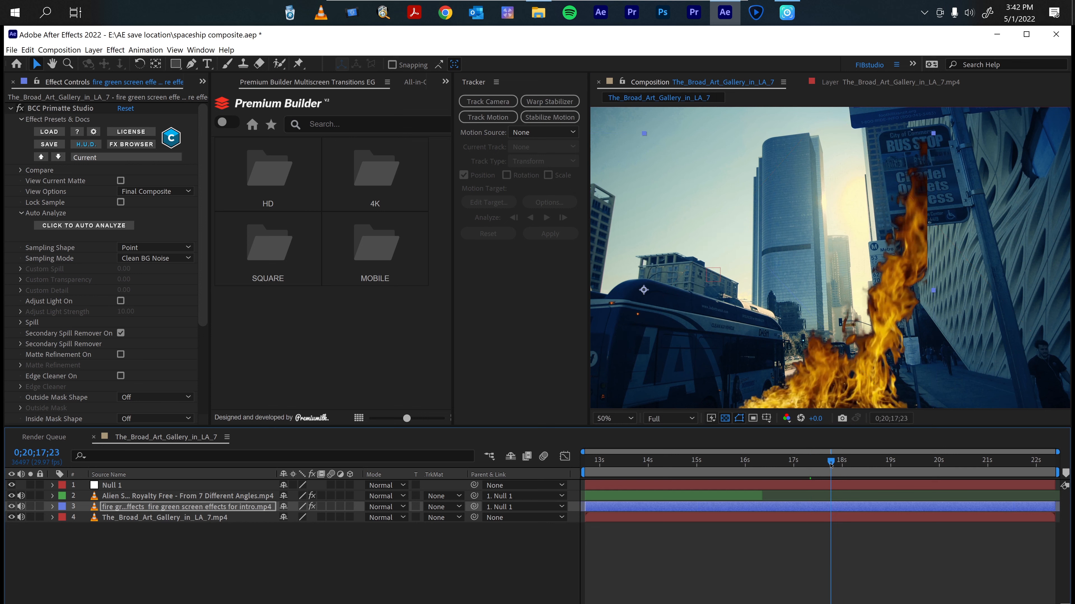
click(859, 543)
key(space)
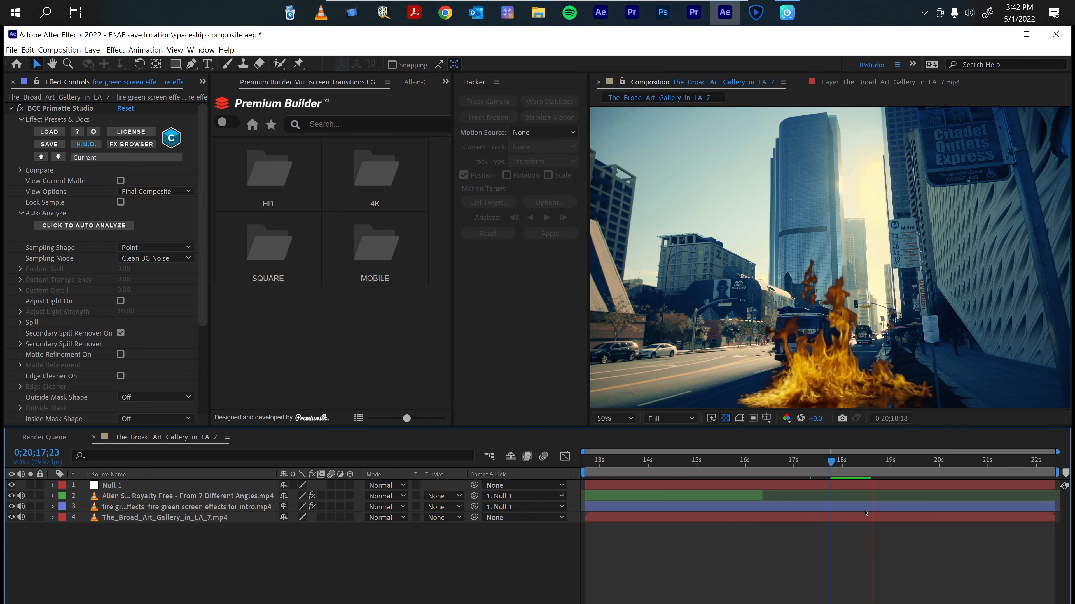
key(space)
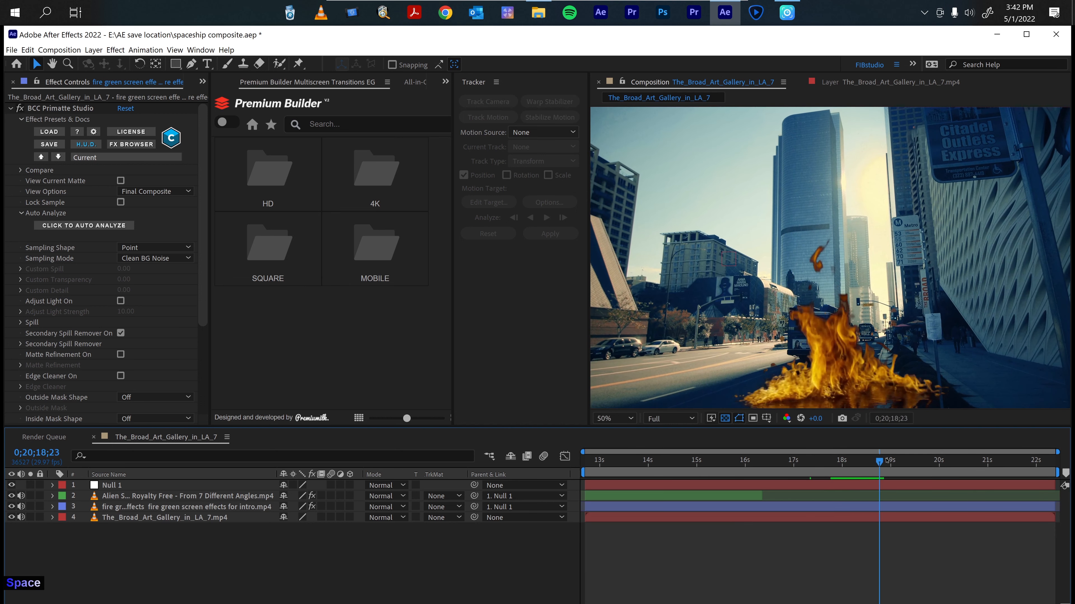
drag(887, 460, 782, 464)
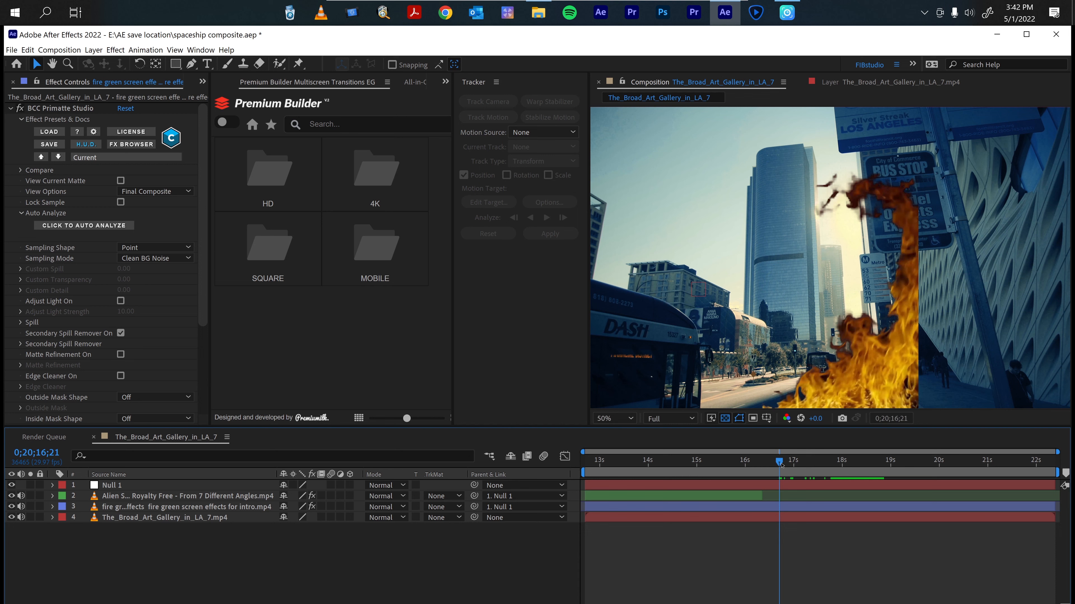
mouse_move(781, 465)
mouse_down()
mouse_move(737, 464)
mouse_move(824, 452)
mouse_move(782, 454)
mouse_up()
drag(780, 463, 771, 462)
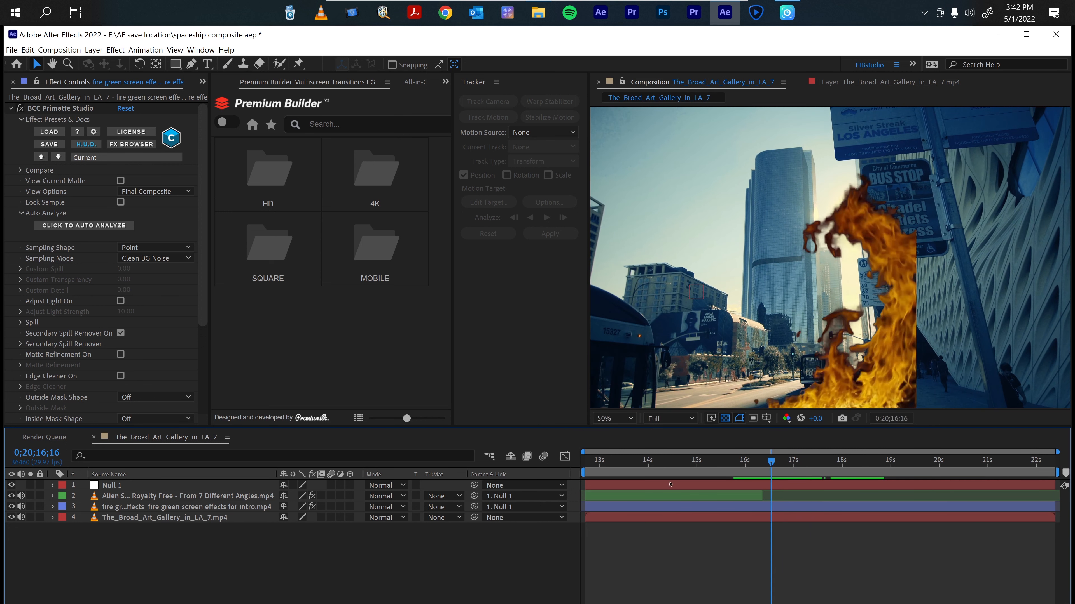
Select the fire layer and, with the Pen tool, place mask points down the building's left edge beside the fire.
click(136, 518)
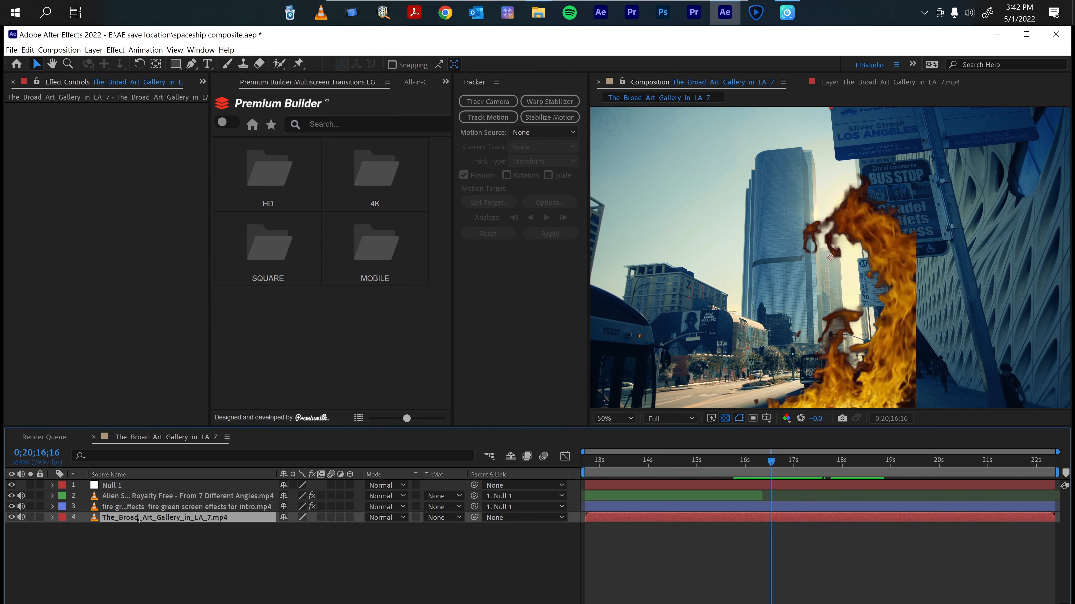
click(135, 508)
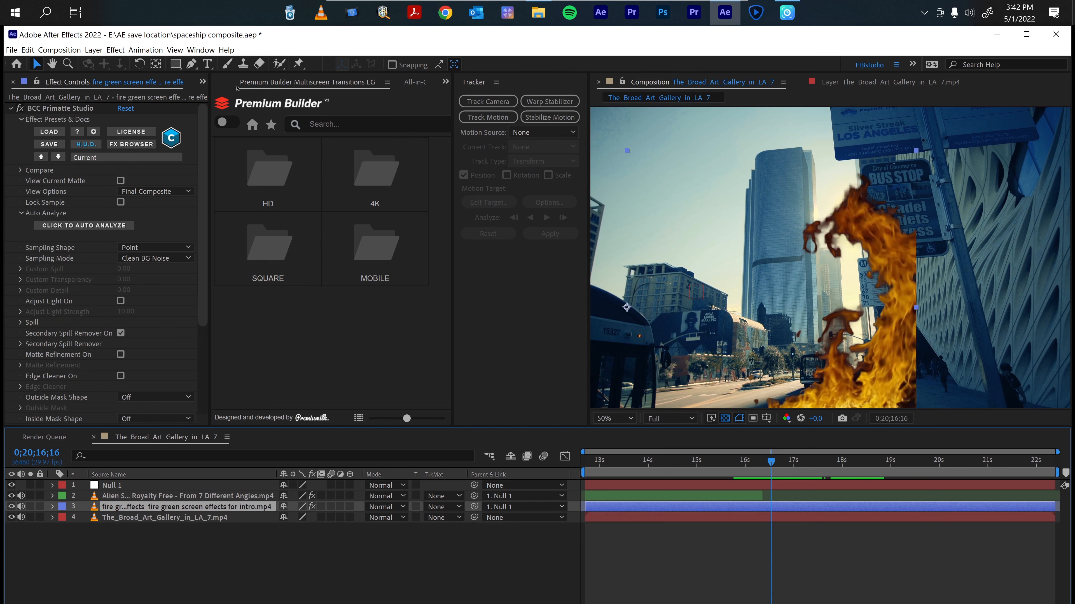
click(191, 65)
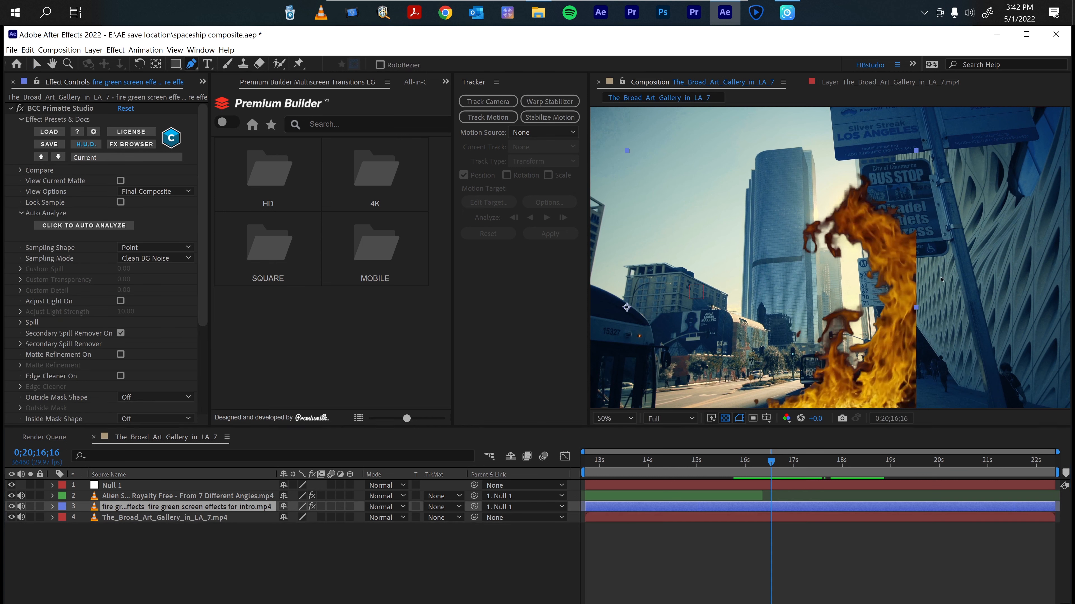
click(915, 208)
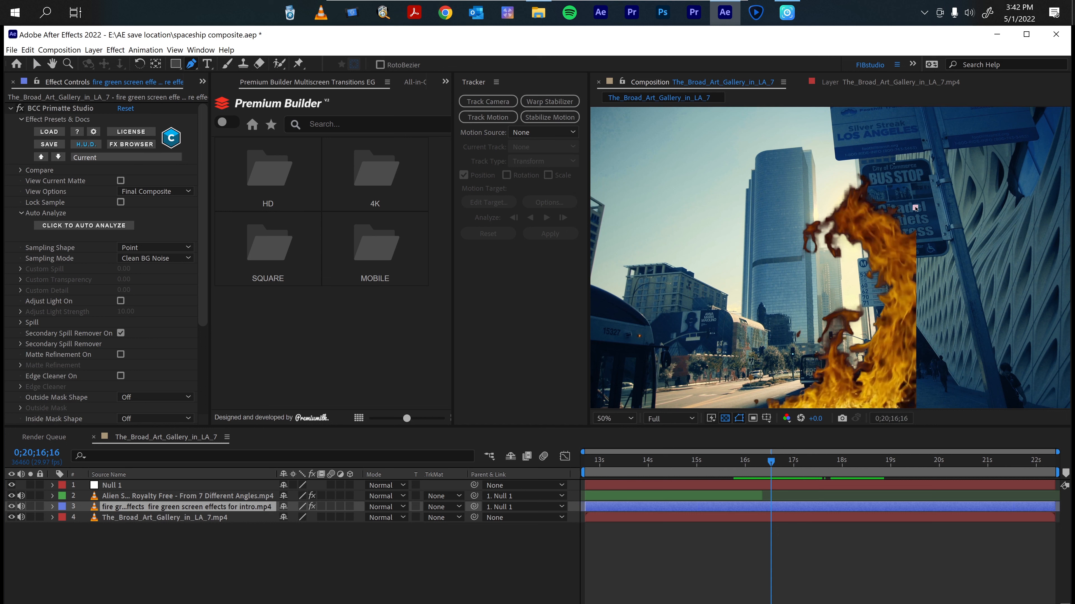
click(913, 223)
click(912, 235)
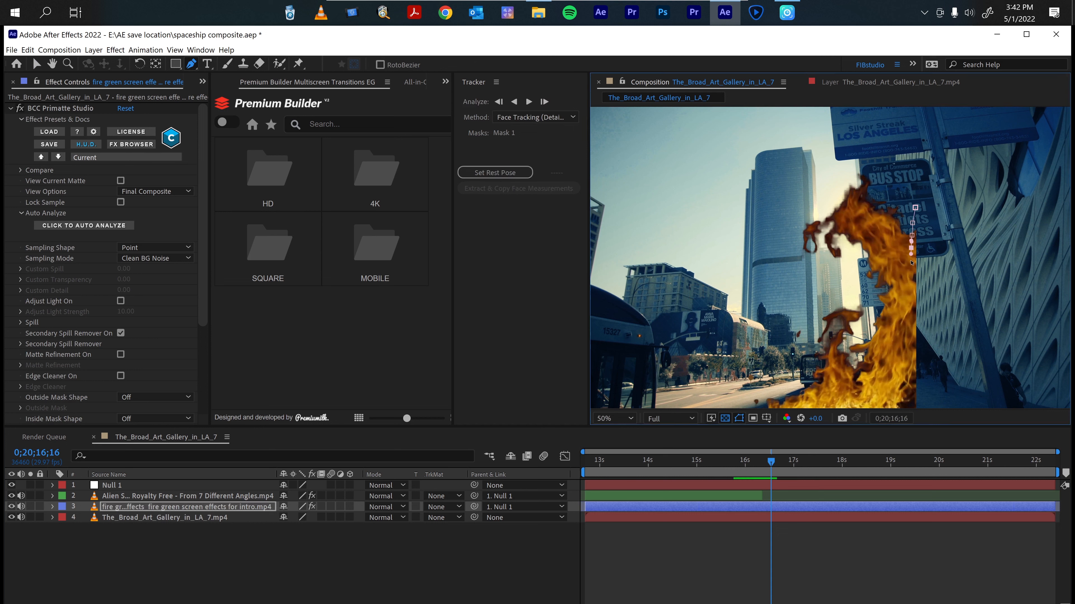
click(911, 248)
click(911, 263)
click(909, 276)
click(909, 282)
click(910, 291)
click(911, 308)
click(909, 315)
click(910, 333)
click(910, 344)
click(911, 359)
click(912, 373)
click(912, 384)
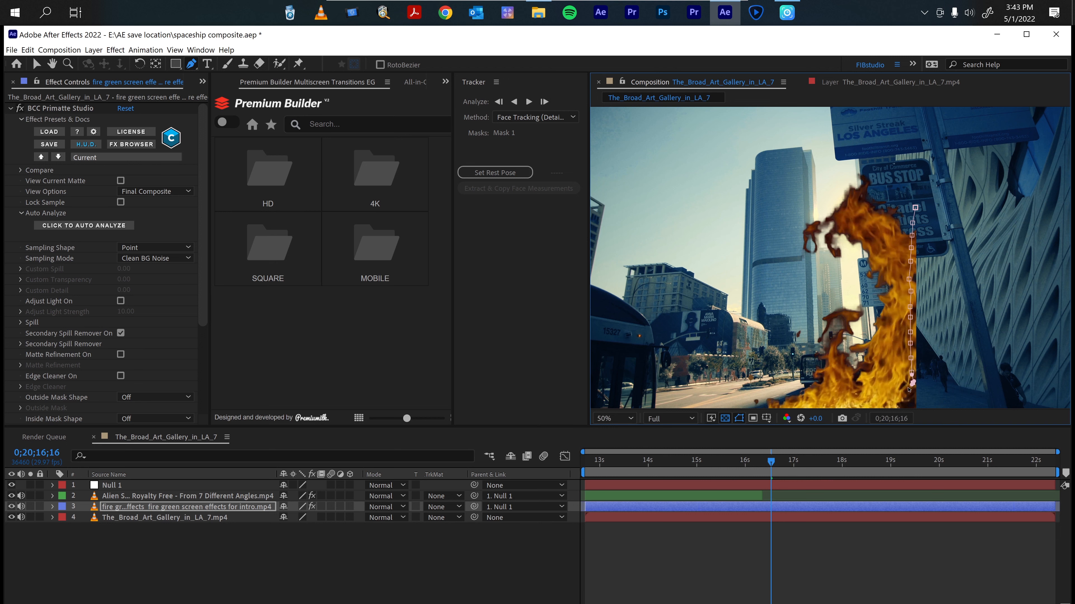
click(905, 398)
Continue the mask path around the building side to the right of the fire and close it.
key(comma)
click(869, 339)
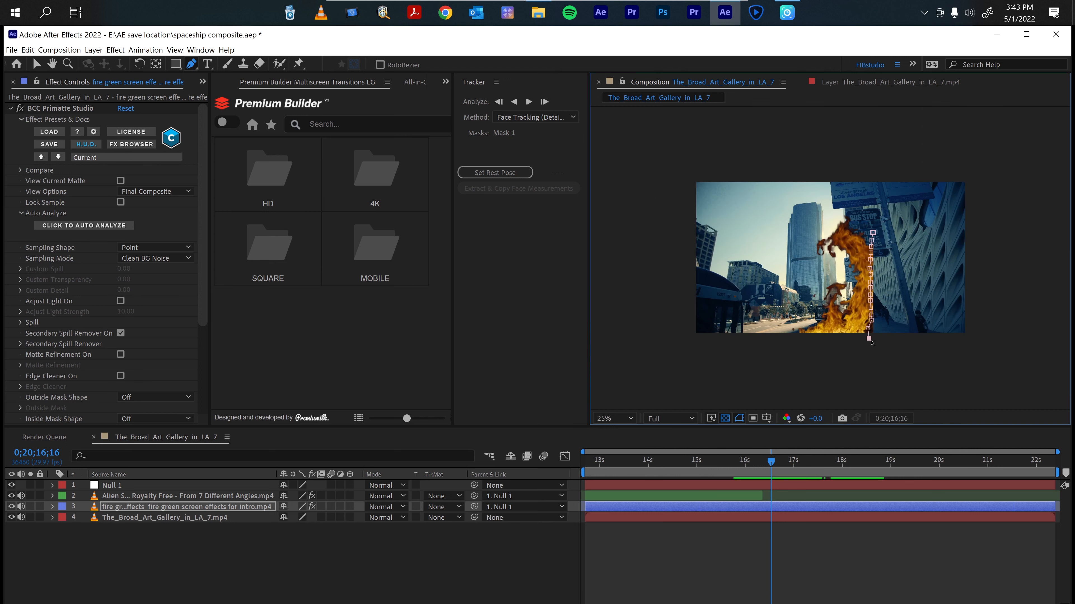
drag(877, 345, 886, 340)
click(896, 321)
click(898, 302)
click(900, 261)
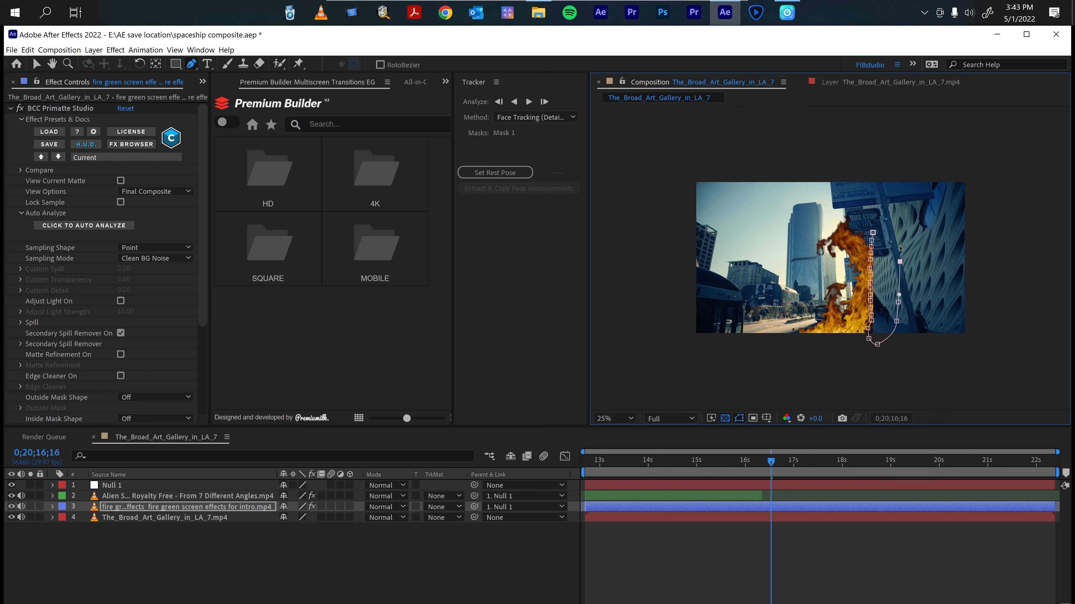
click(900, 228)
drag(888, 222, 892, 221)
click(872, 232)
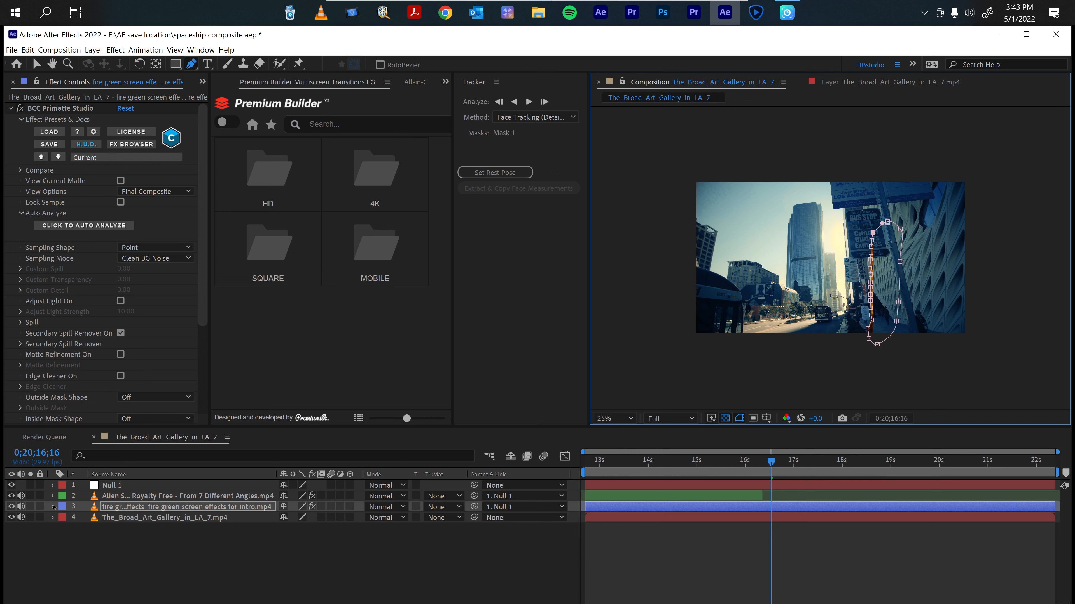
Invert the fire layer's Mask 1 and set its feather to 38 pixels.
click(53, 506)
click(64, 518)
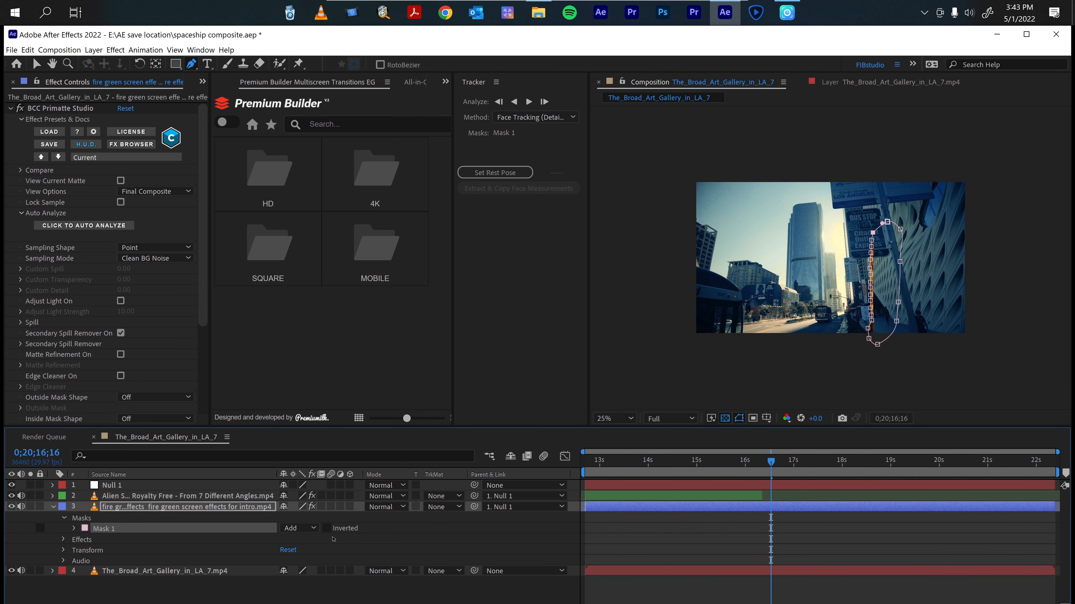
click(327, 528)
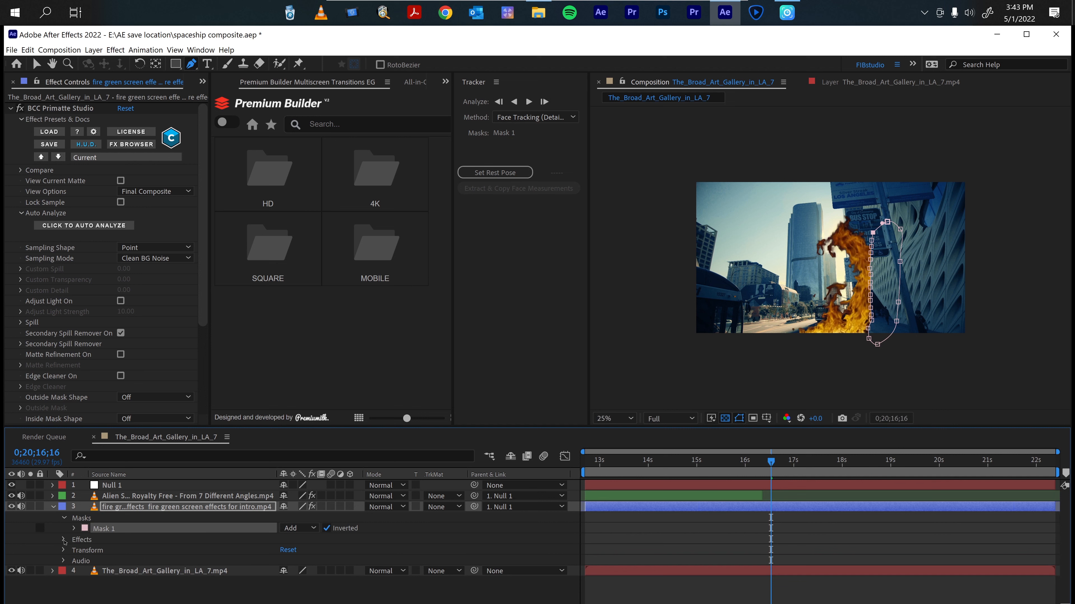
click(64, 550)
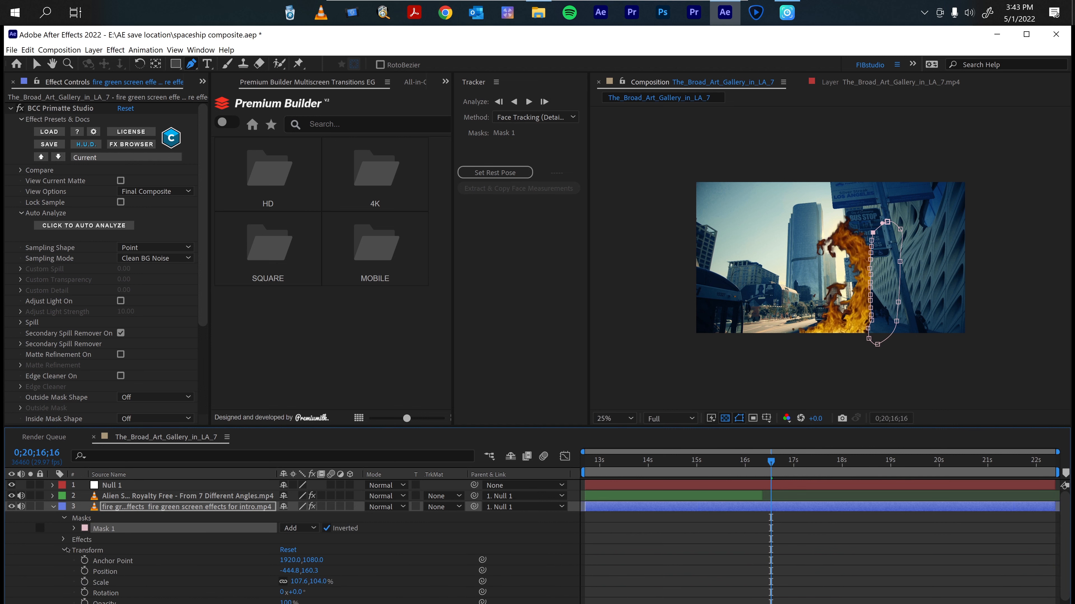
click(65, 550)
click(65, 540)
click(65, 540)
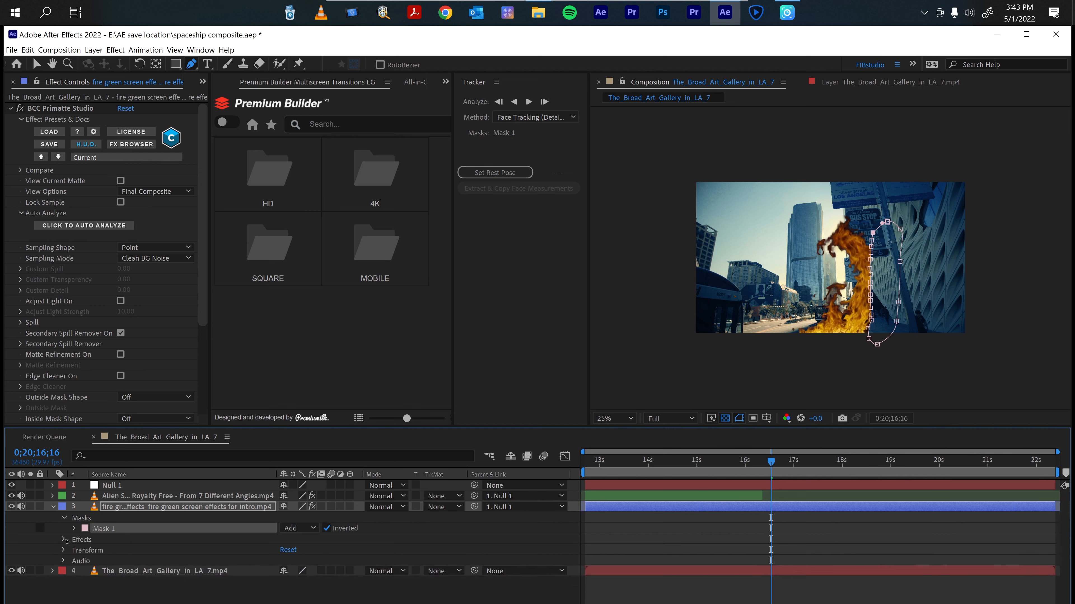
click(74, 528)
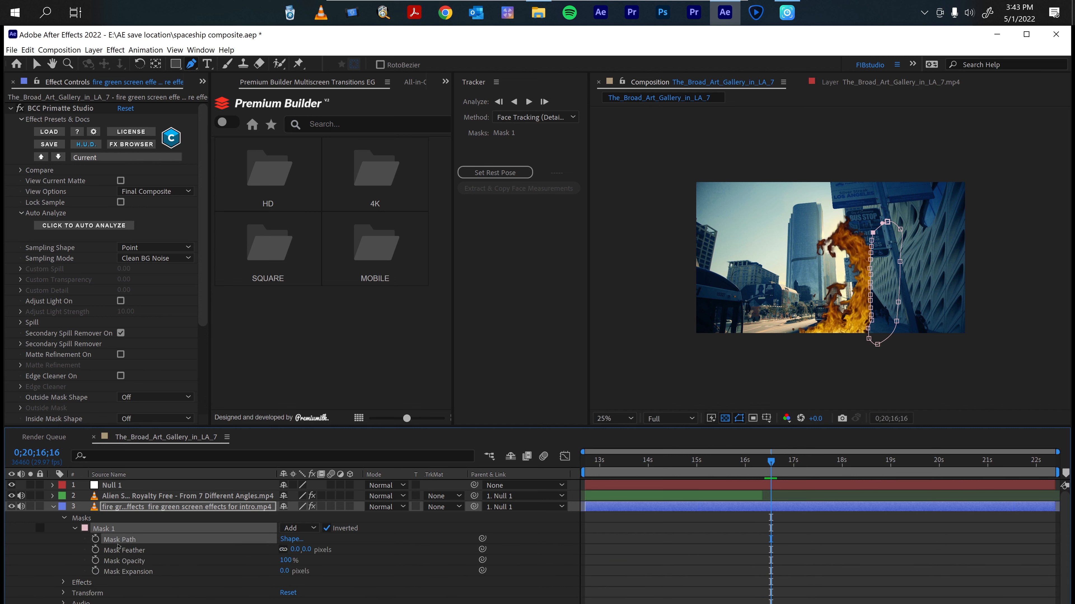
drag(306, 549, 329, 552)
scroll(918, 287, up, 2)
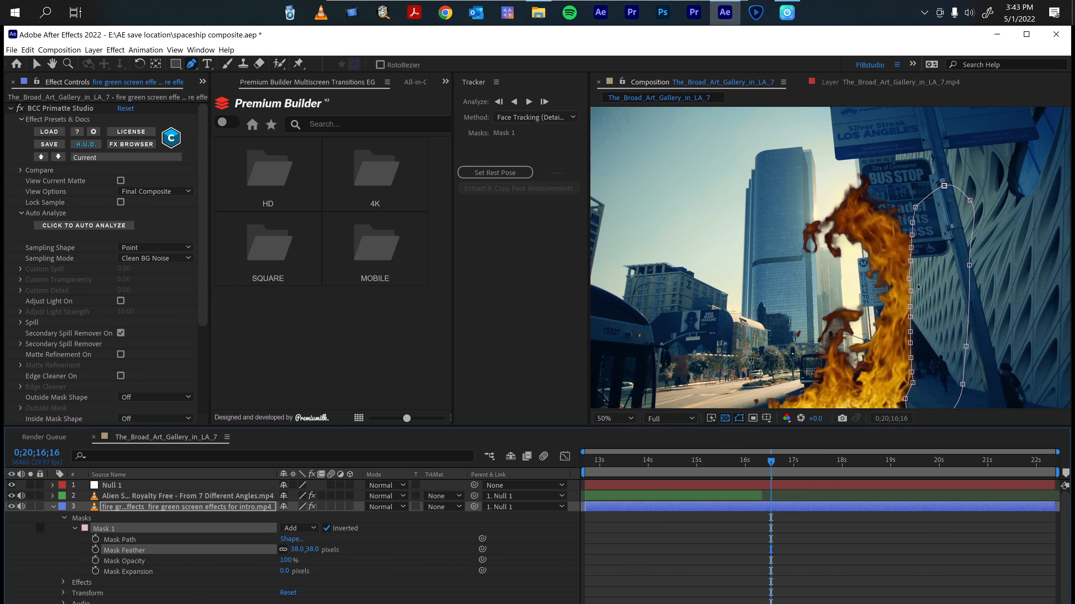
Scrub the timeline to check the masked fire against the building.
drag(771, 463, 768, 464)
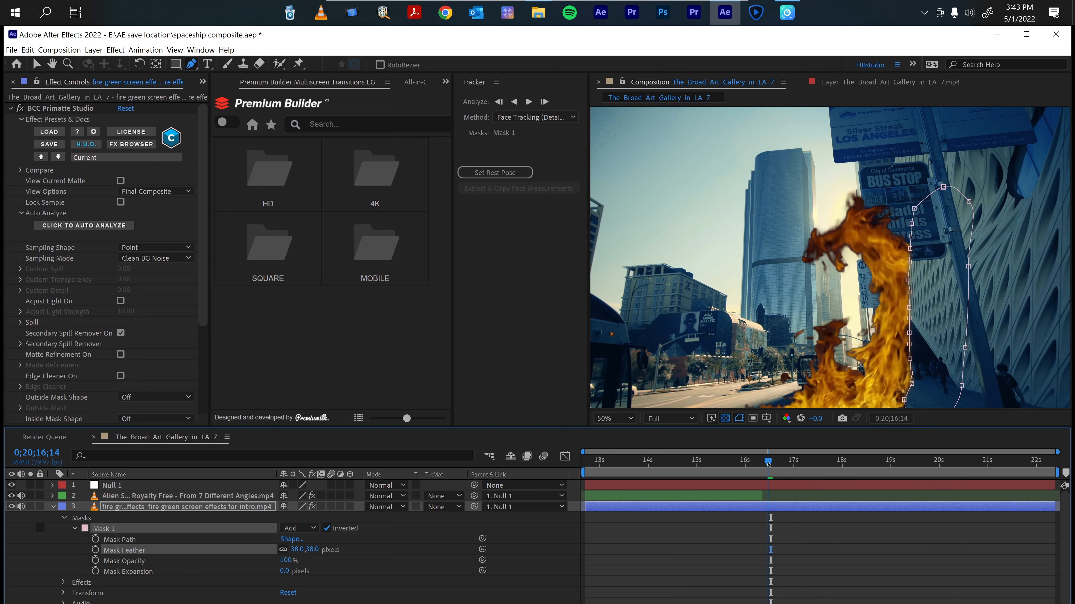
click(791, 532)
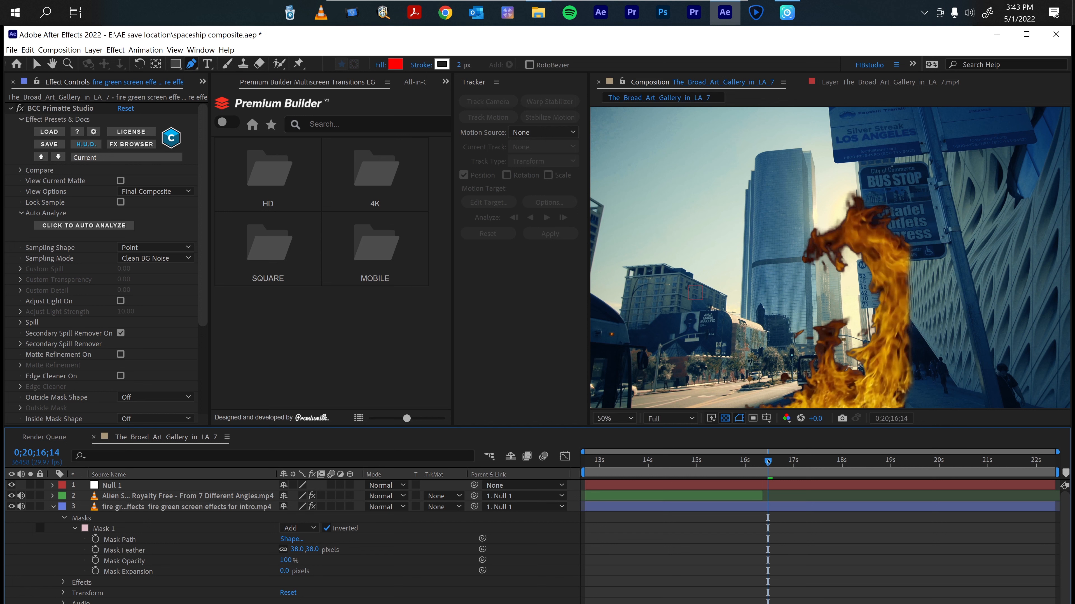
drag(768, 462, 781, 464)
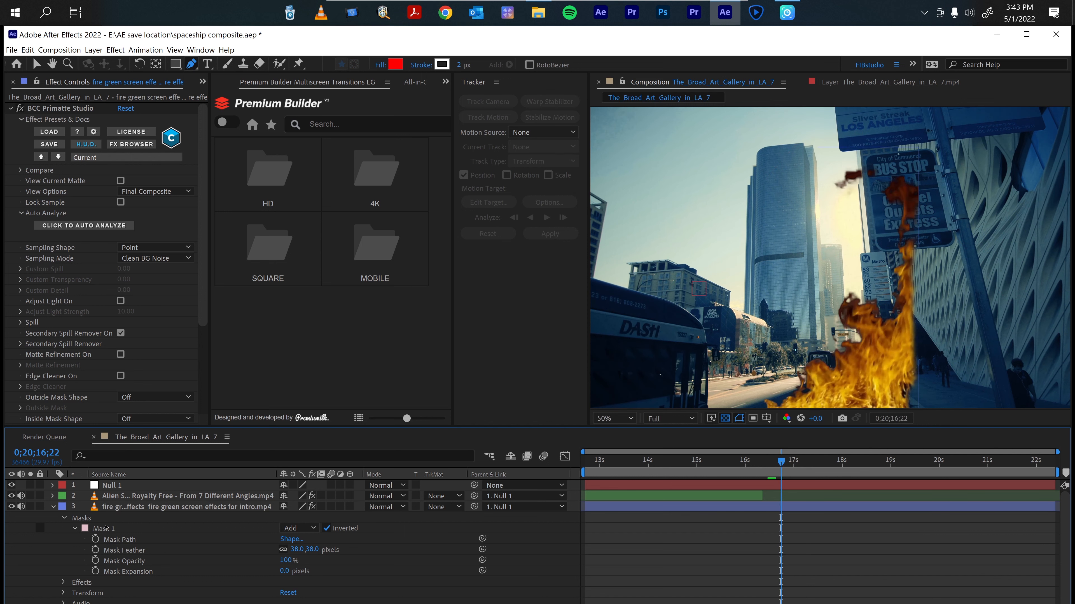
Select Mask 1 and move its top vertex upward to reshape the mask along the building edge.
click(105, 528)
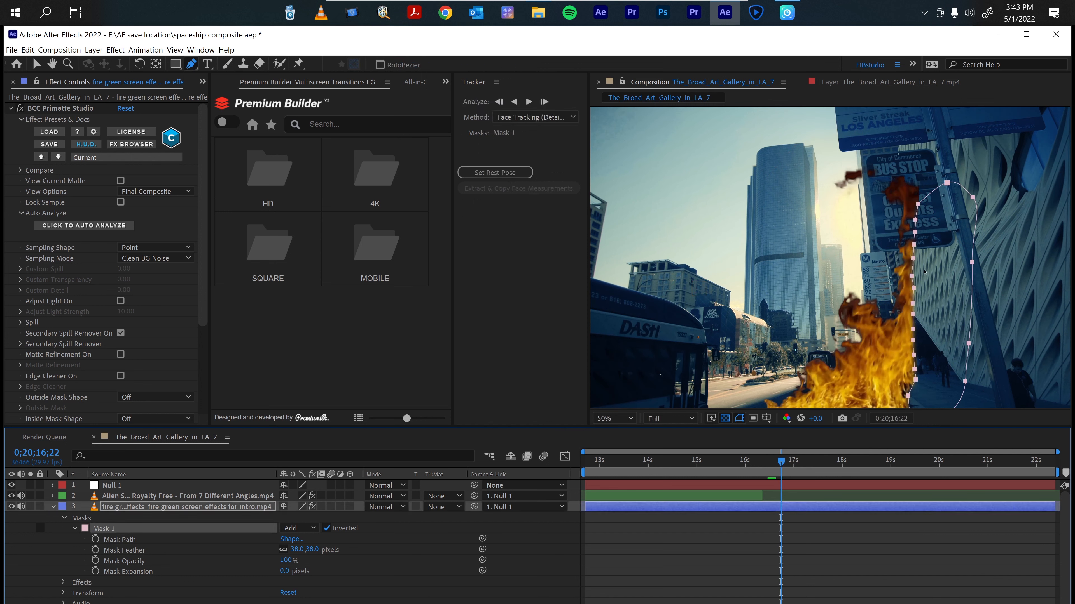
key(v)
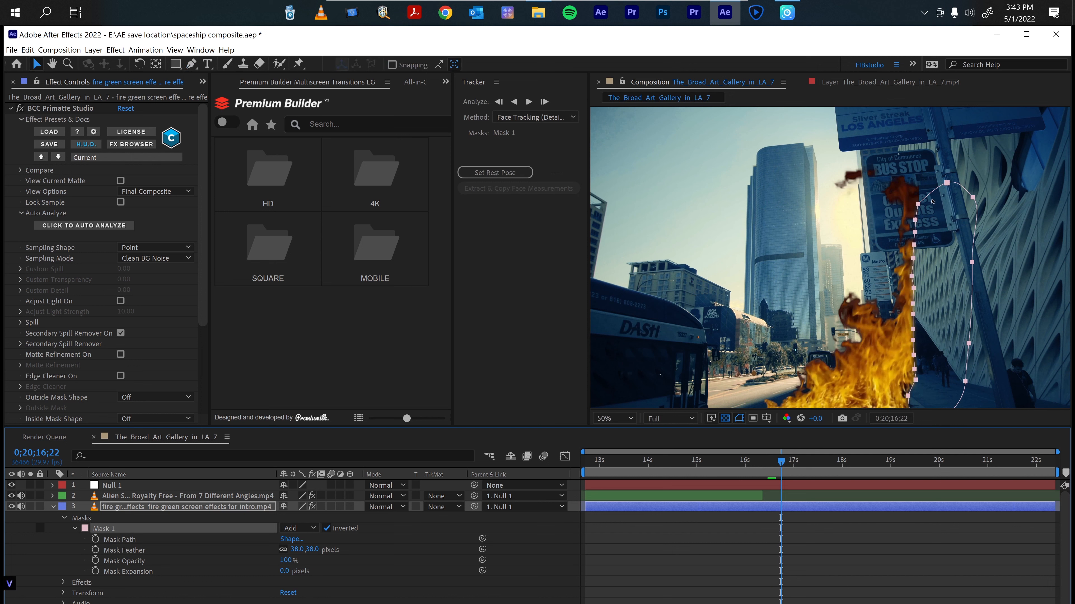
click(932, 196)
click(932, 196)
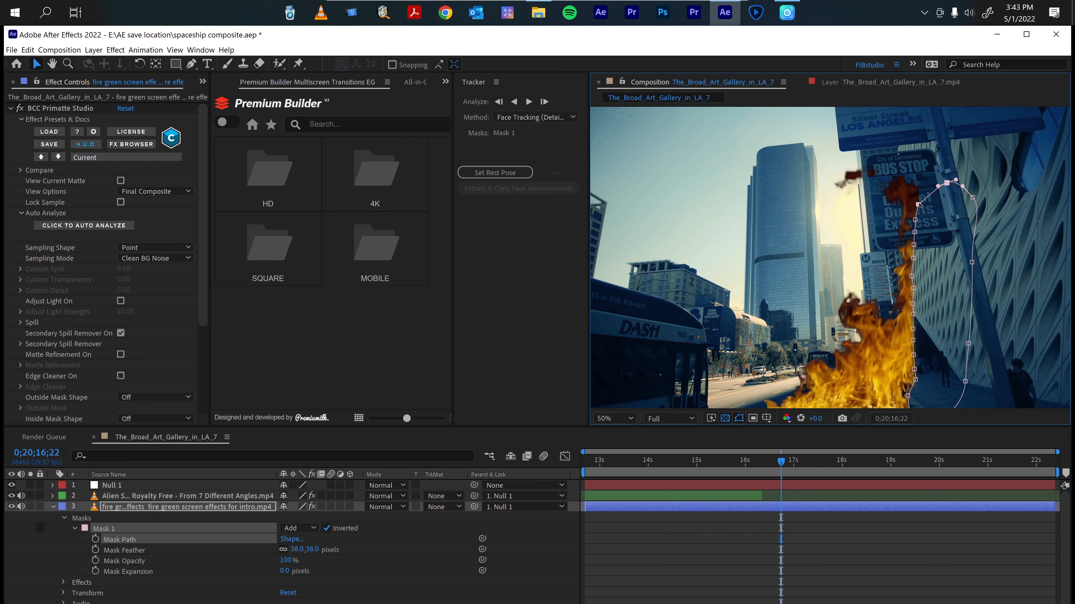
drag(919, 204, 917, 182)
click(913, 314)
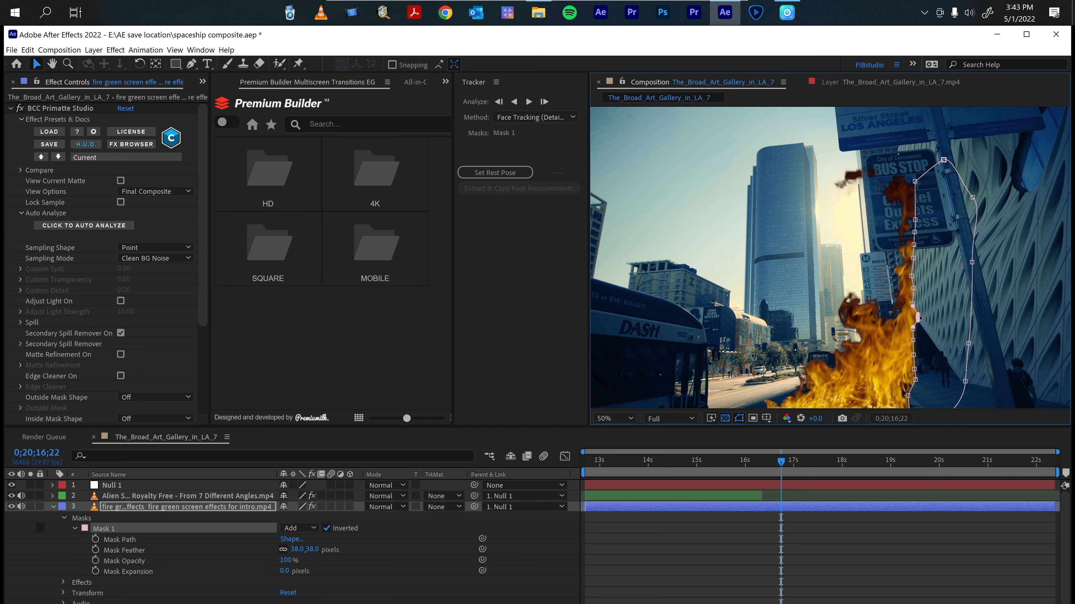
click(920, 292)
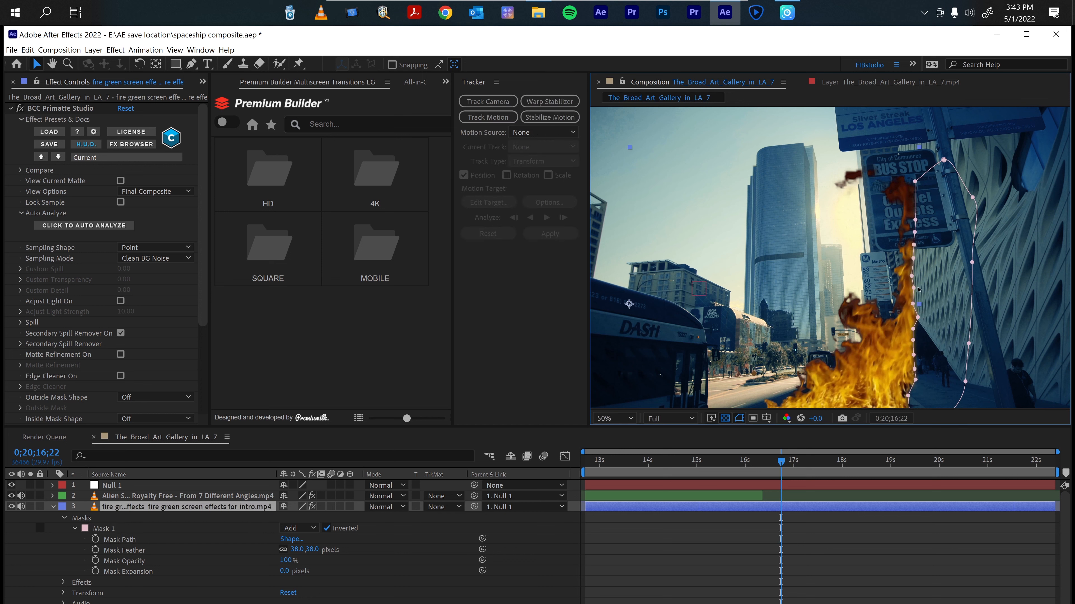
click(916, 289)
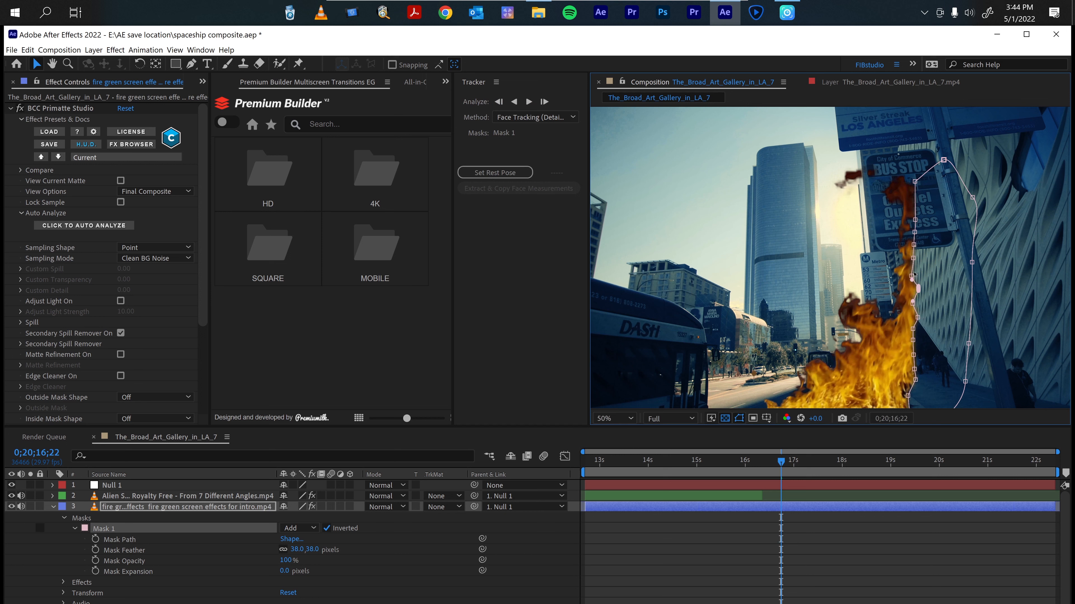
Move two more Mask 1 vertices on the building edge to refine the fire mask.
click(914, 260)
drag(914, 246, 918, 247)
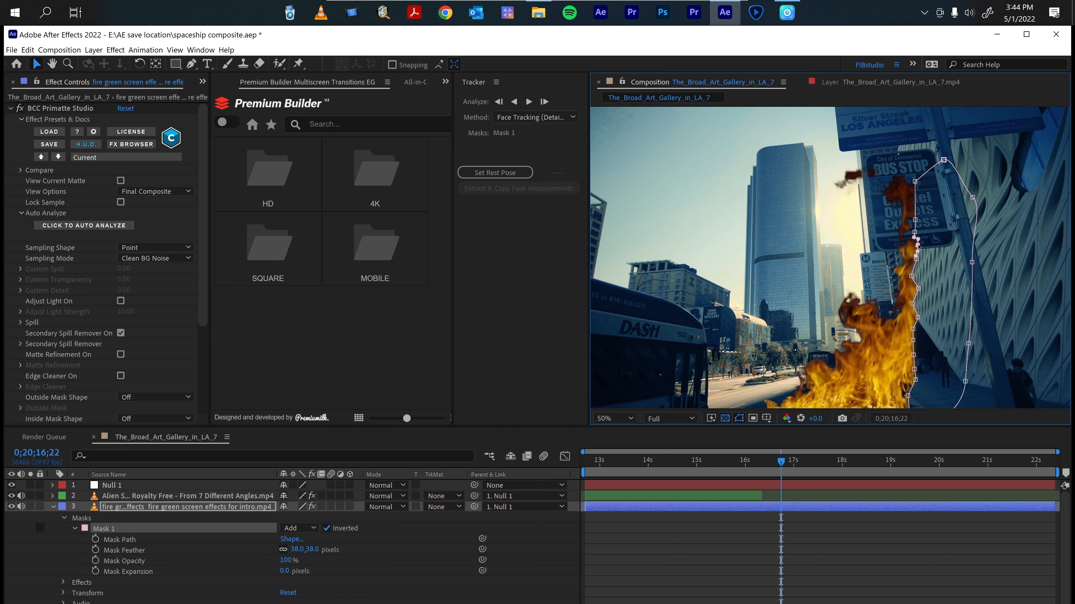
click(915, 380)
drag(920, 382, 914, 387)
click(782, 525)
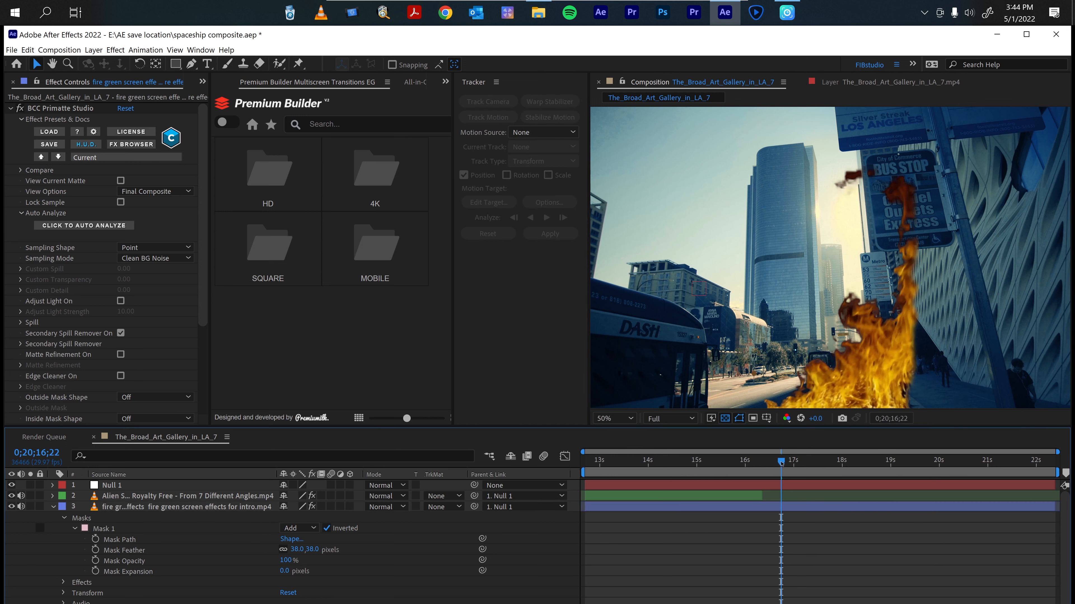
Scrub and play the timeline to review the masked fire against the building.
mouse_move(781, 463)
mouse_down()
mouse_move(825, 465)
mouse_move(782, 464)
mouse_up()
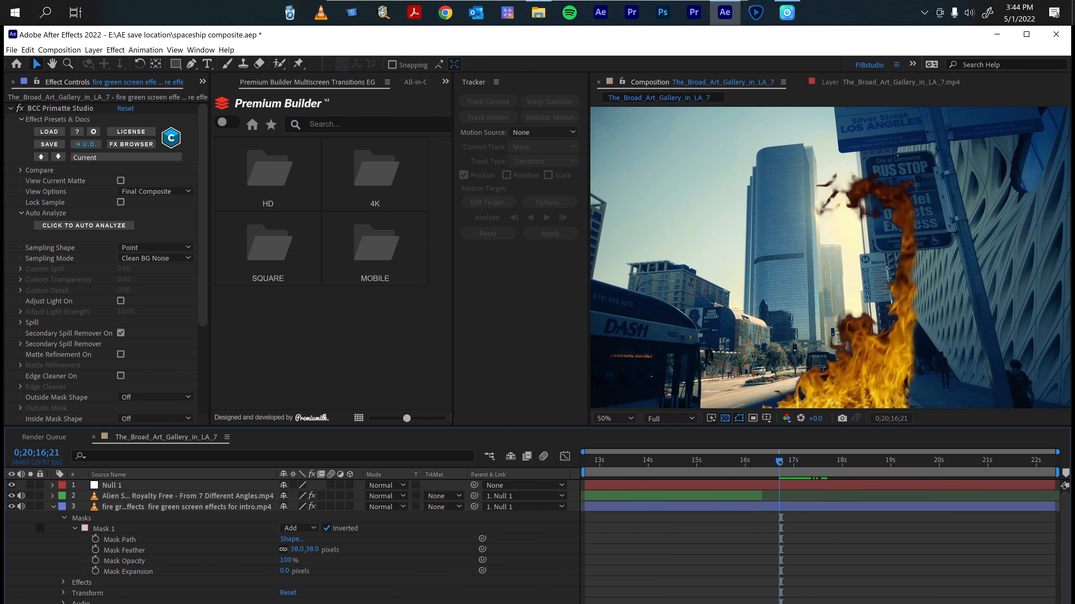
drag(780, 463, 903, 481)
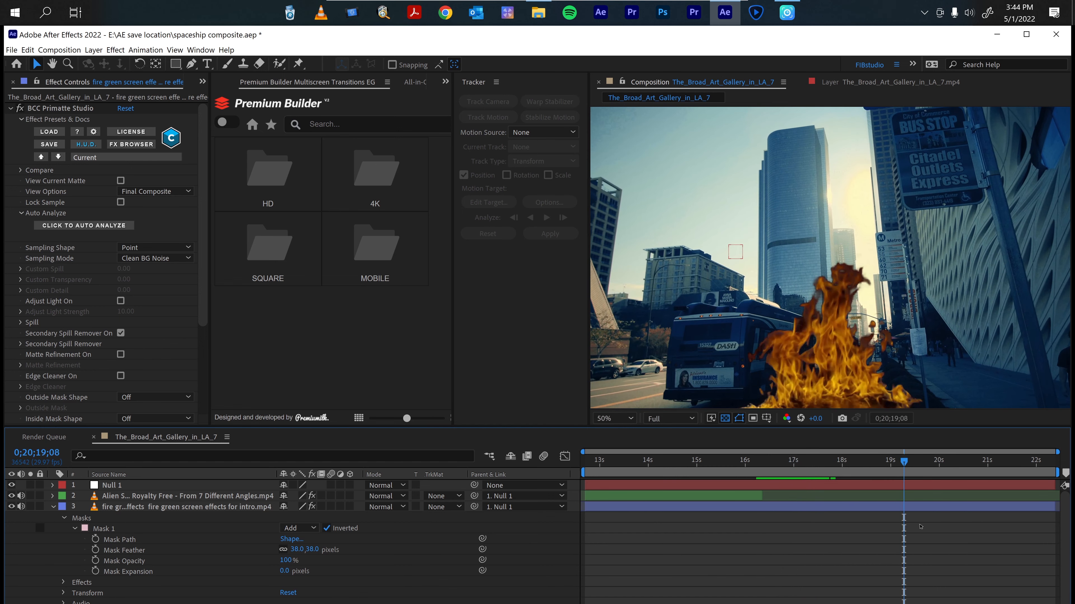
key(space)
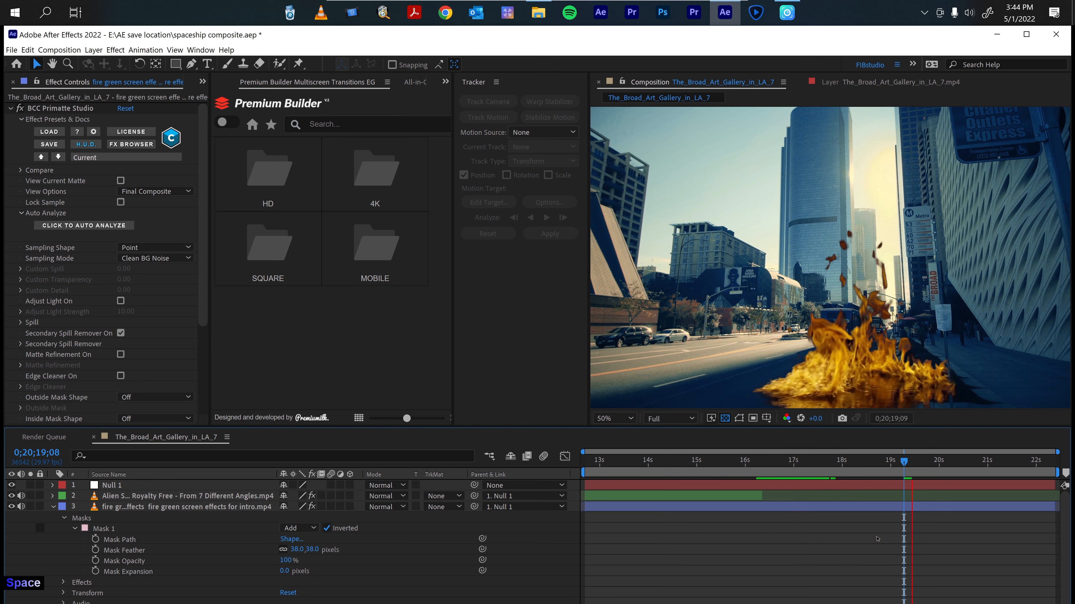
key(space)
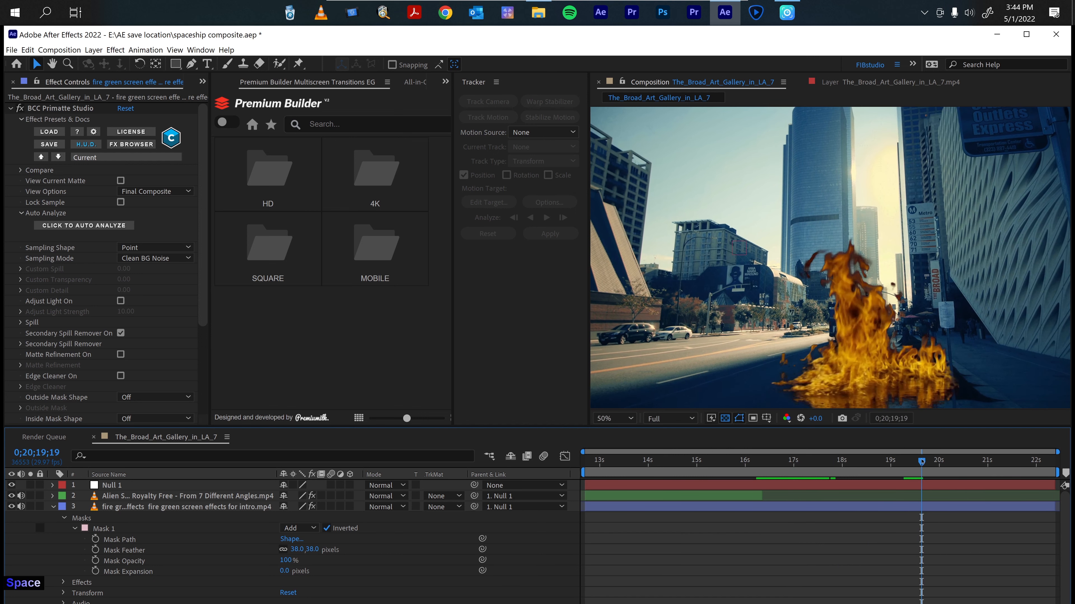
drag(920, 461, 901, 462)
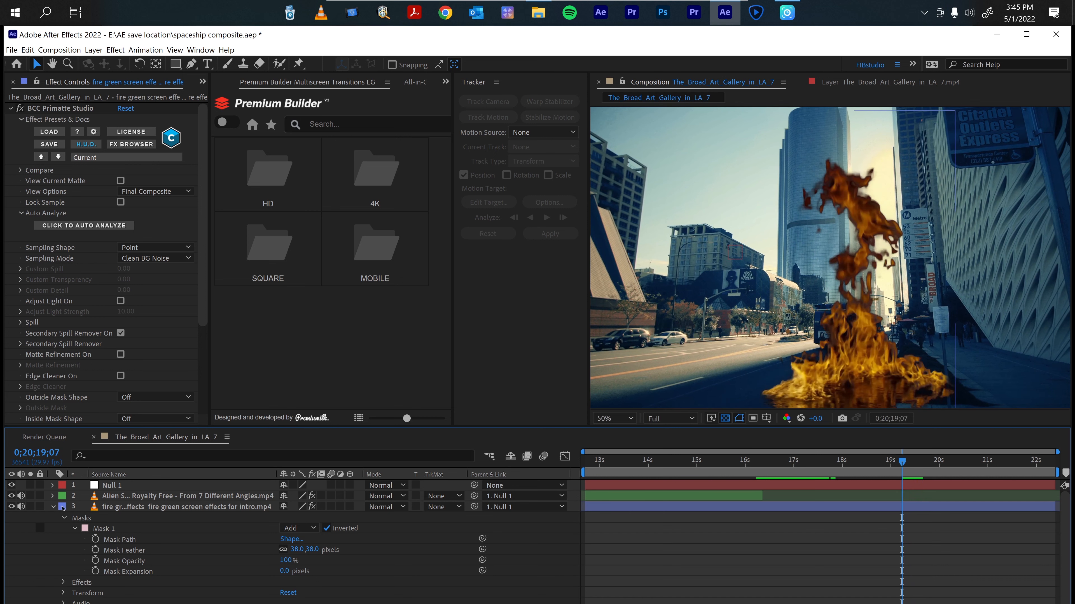
Set the fire layer's blending mode to Screen.
click(53, 507)
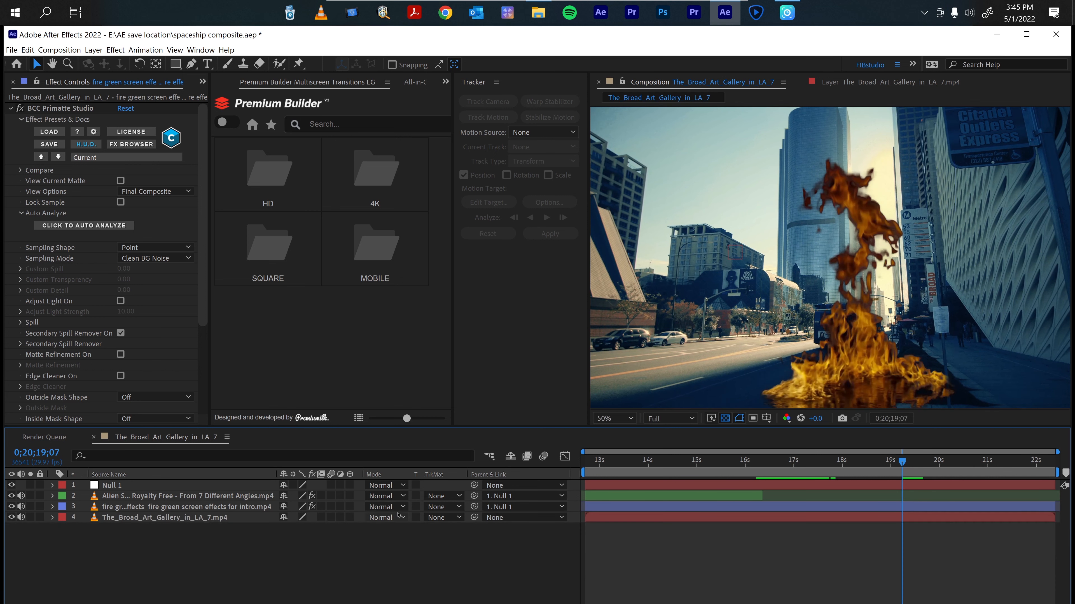
click(383, 507)
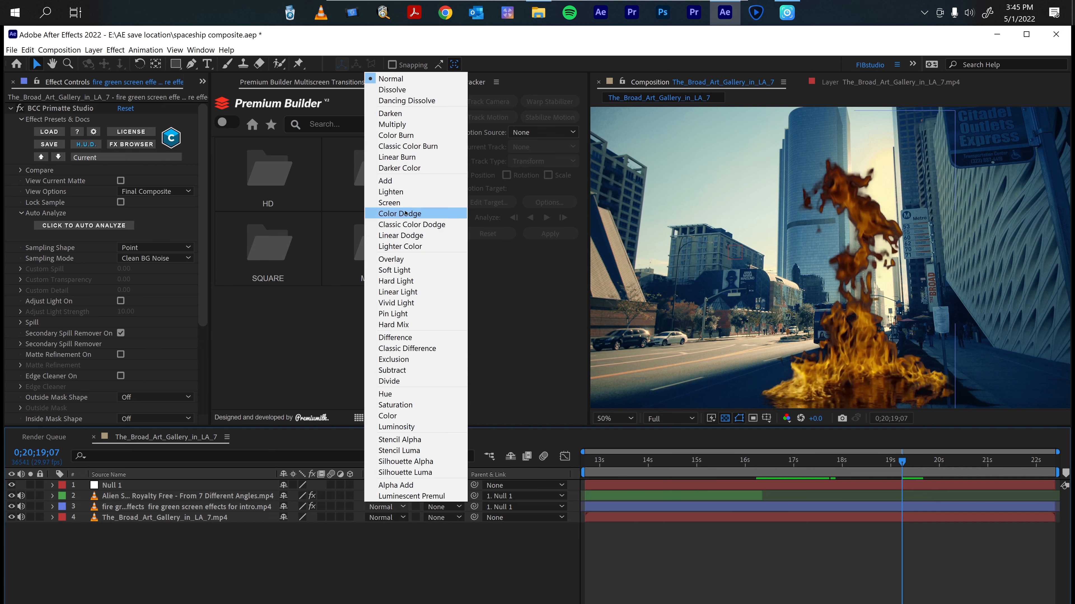
click(402, 203)
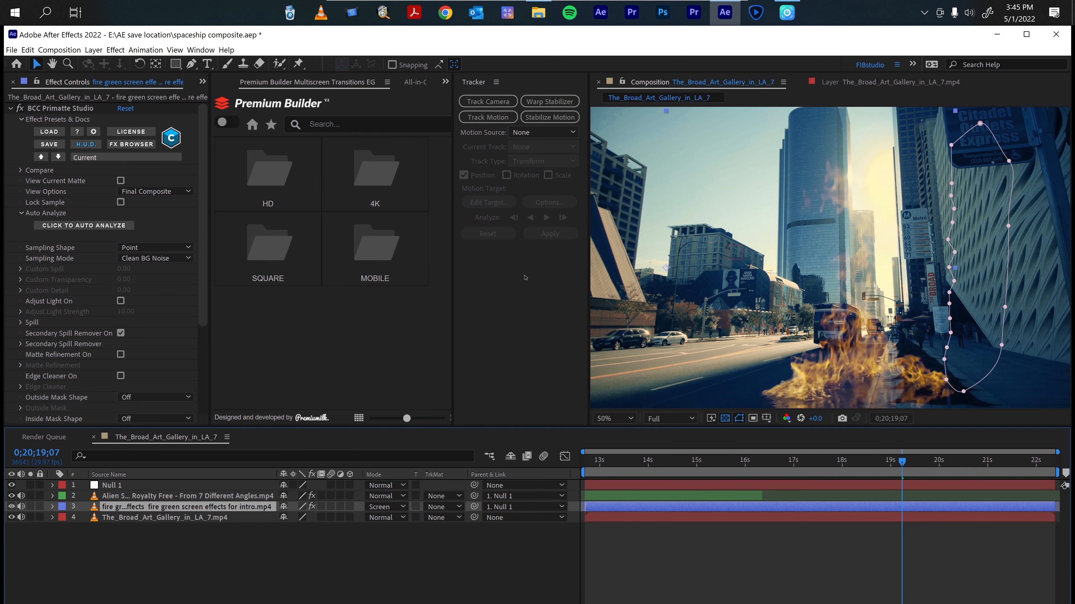
click(866, 567)
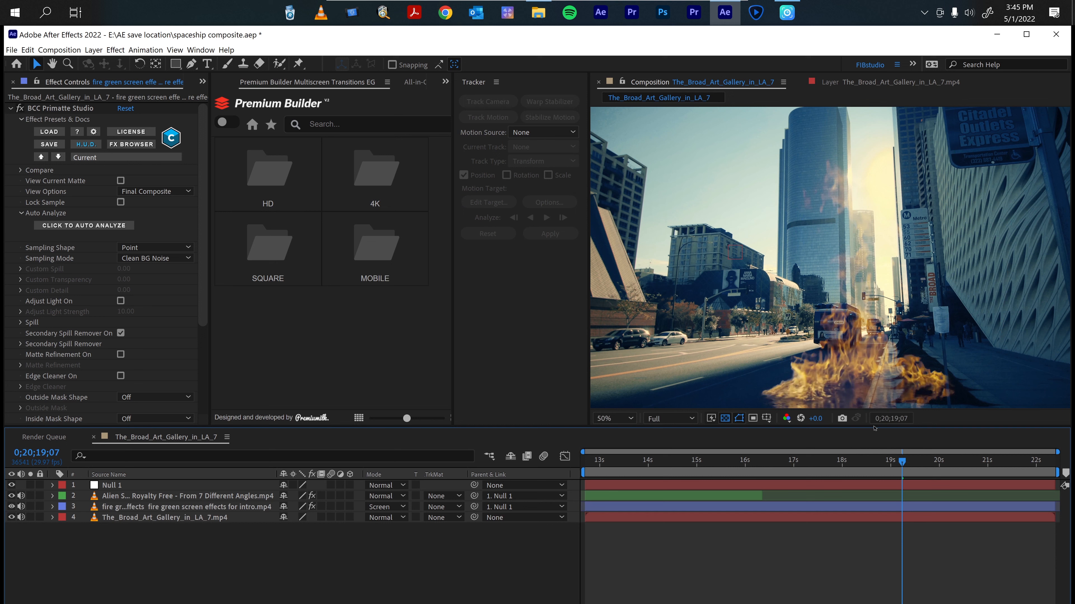
Return to the start and play back the composite to review the result.
drag(902, 462, 735, 474)
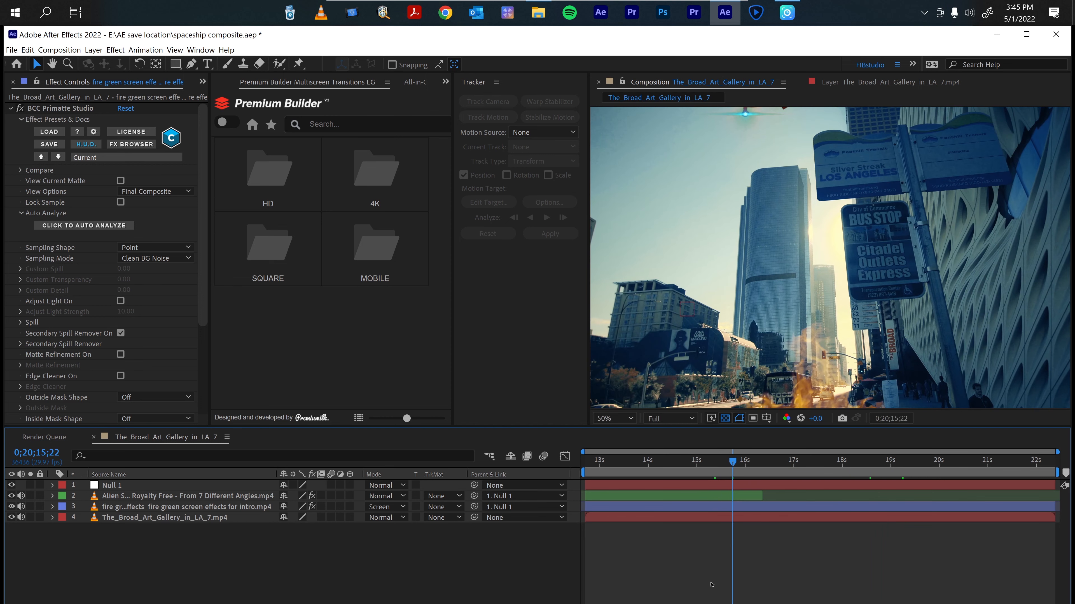
key(Home)
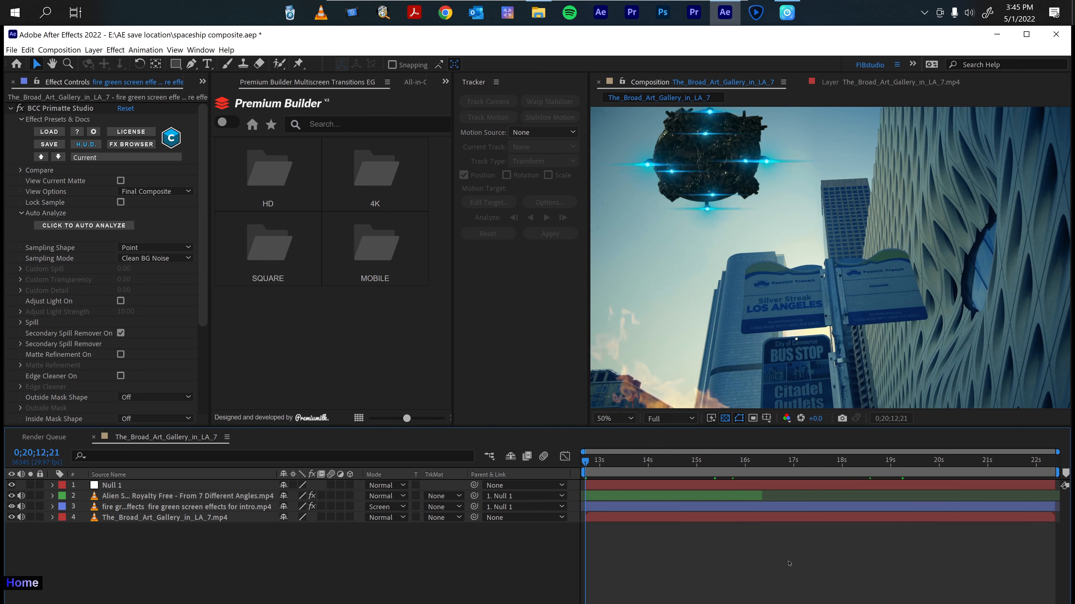
key(space)
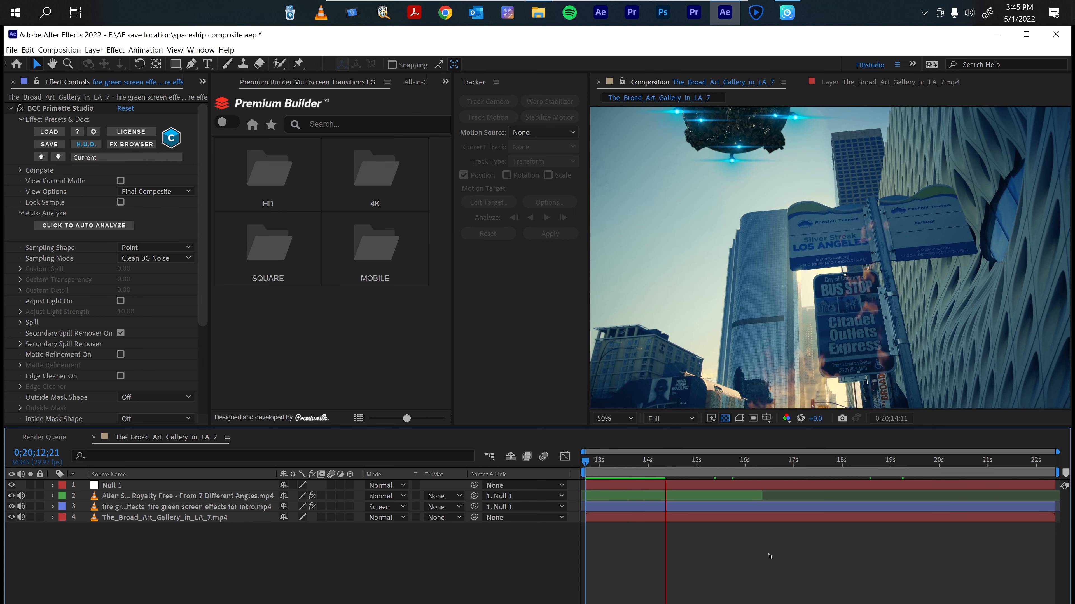
key(space)
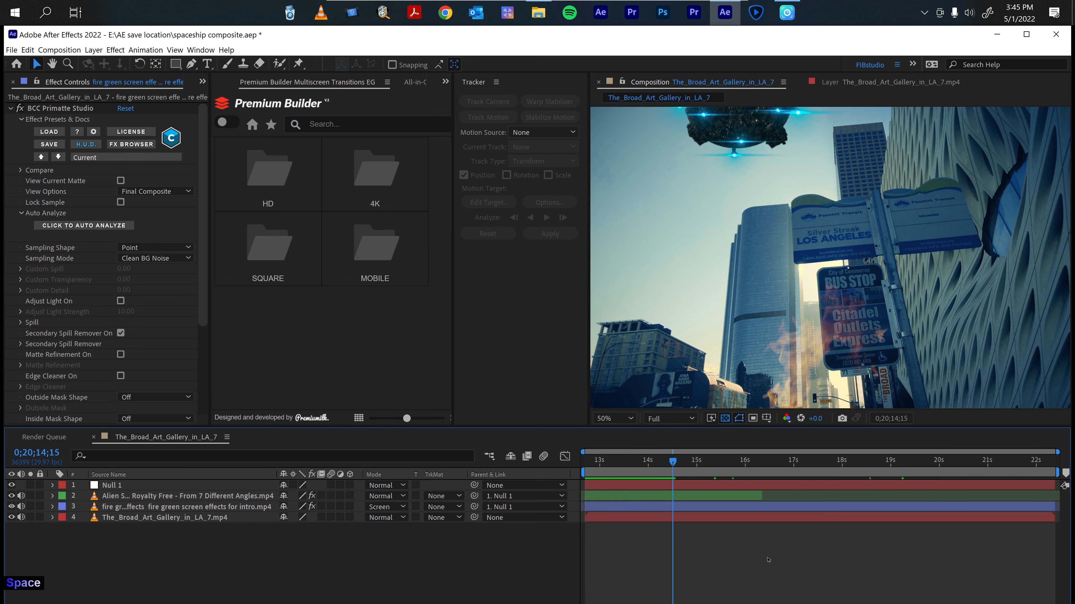
key(Home)
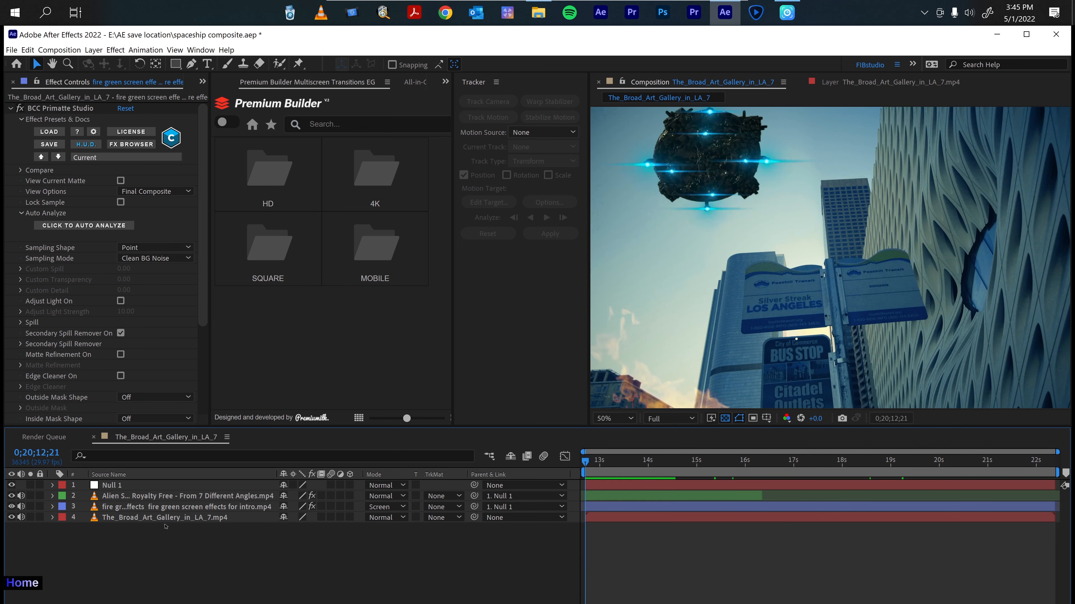
Select the spaceship, fire and city footage layers and apply the RG VFX Supercomp effect.
drag(150, 536, 134, 496)
right_click(134, 498)
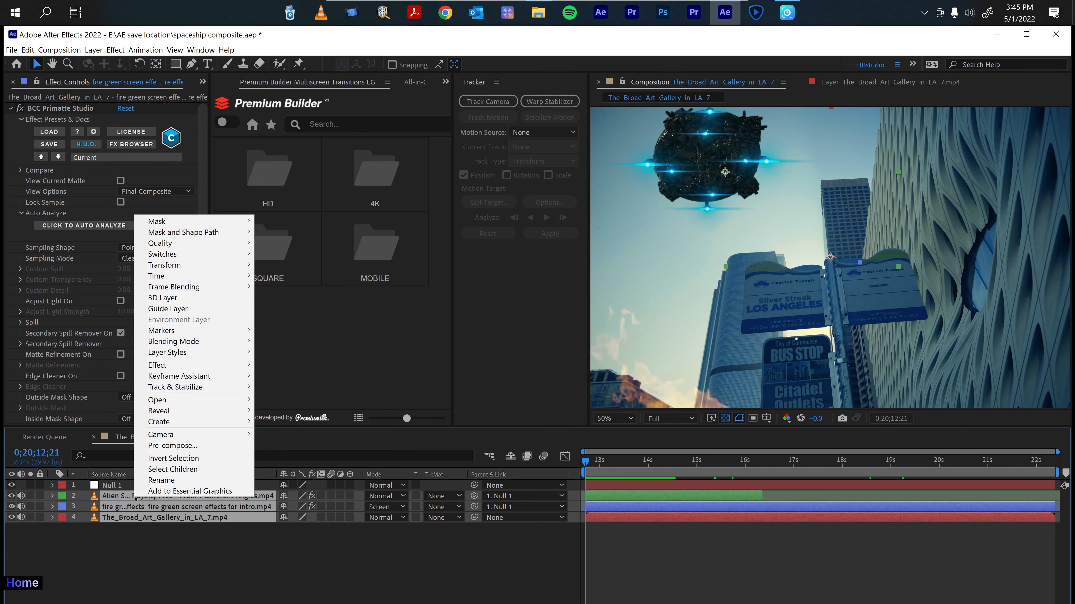
mouse_move(204, 365)
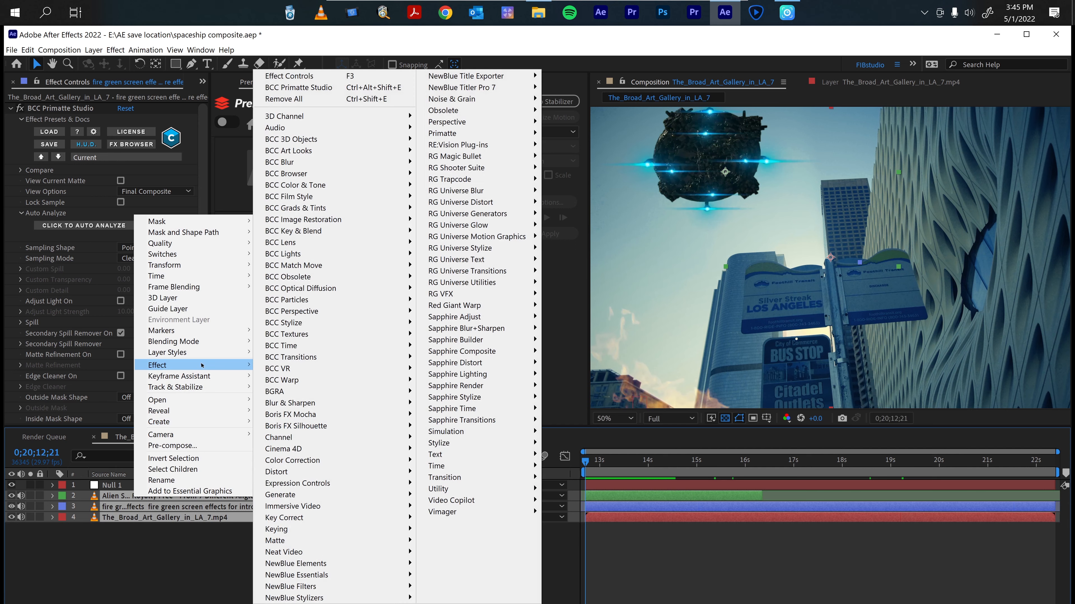
mouse_move(499, 294)
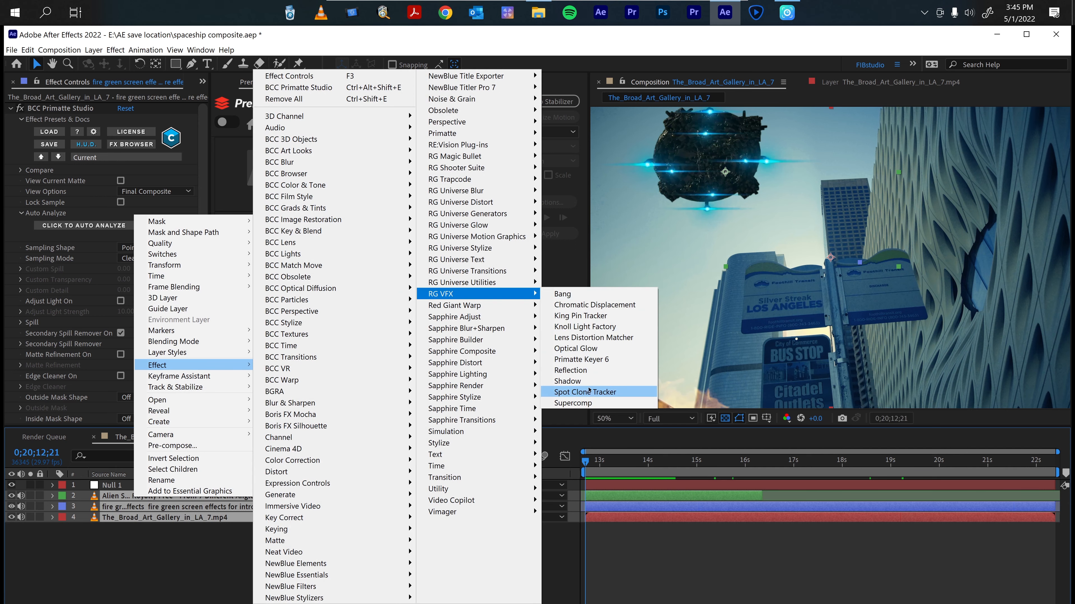
click(588, 403)
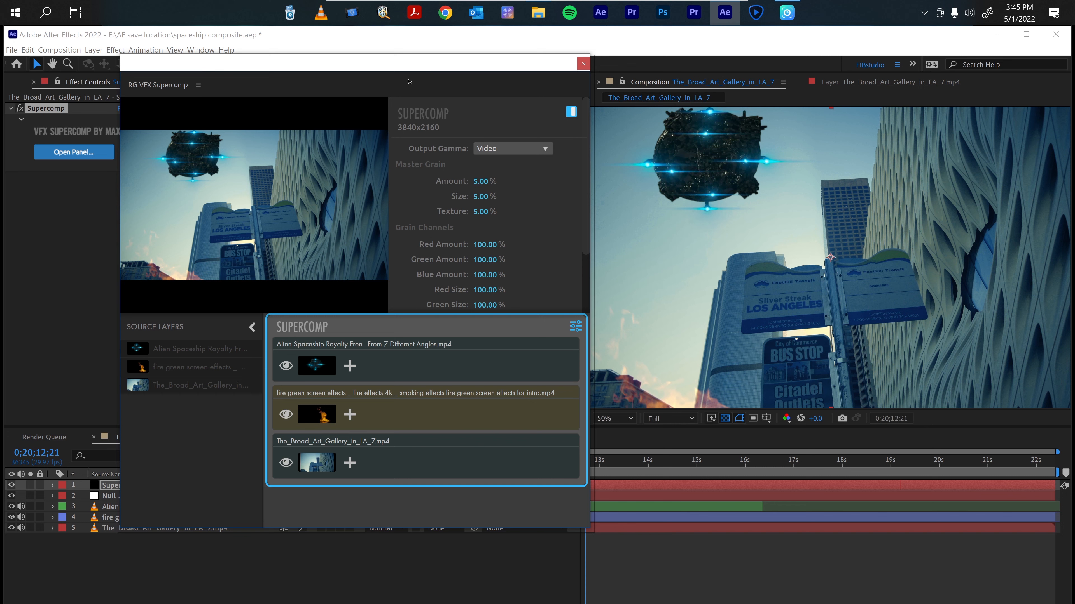
Toggle the visibility of the original source layers beneath the Supercomp layer.
mouse_move(409, 81)
mouse_down()
mouse_move(386, 85)
mouse_move(418, 68)
mouse_up()
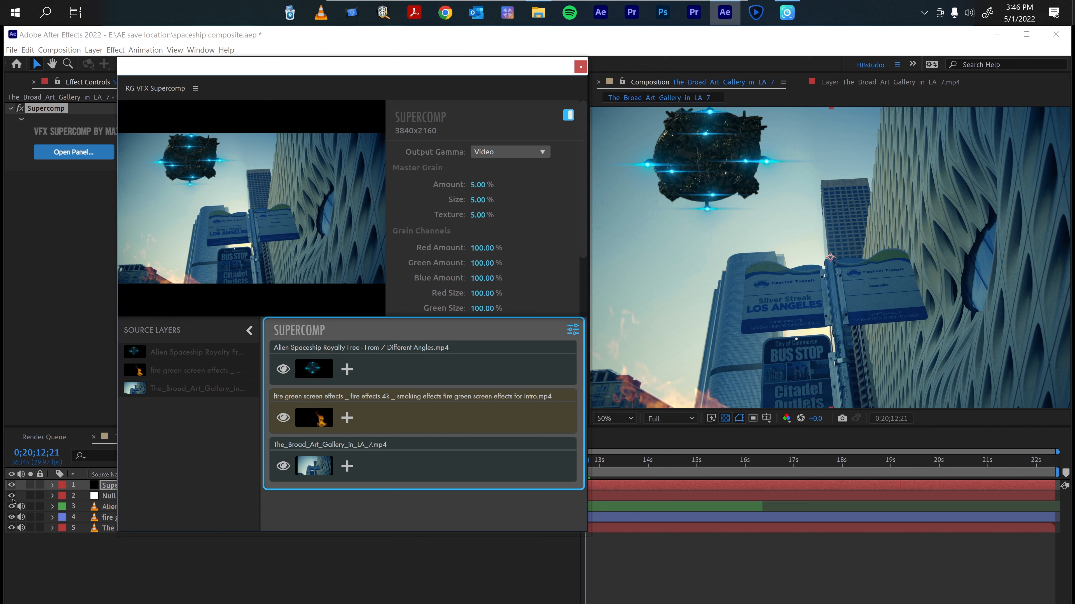
drag(11, 507, 11, 528)
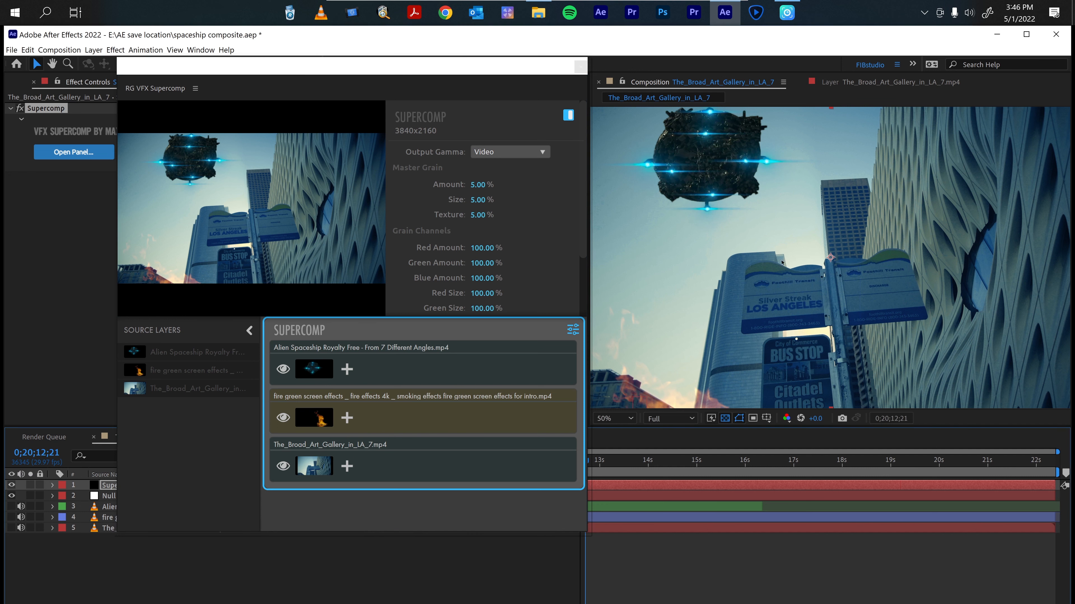
click(11, 517)
click(209, 448)
Inspect the Supercomp gamma, layer type and add-effect options for the spaceship and fire layers.
click(402, 365)
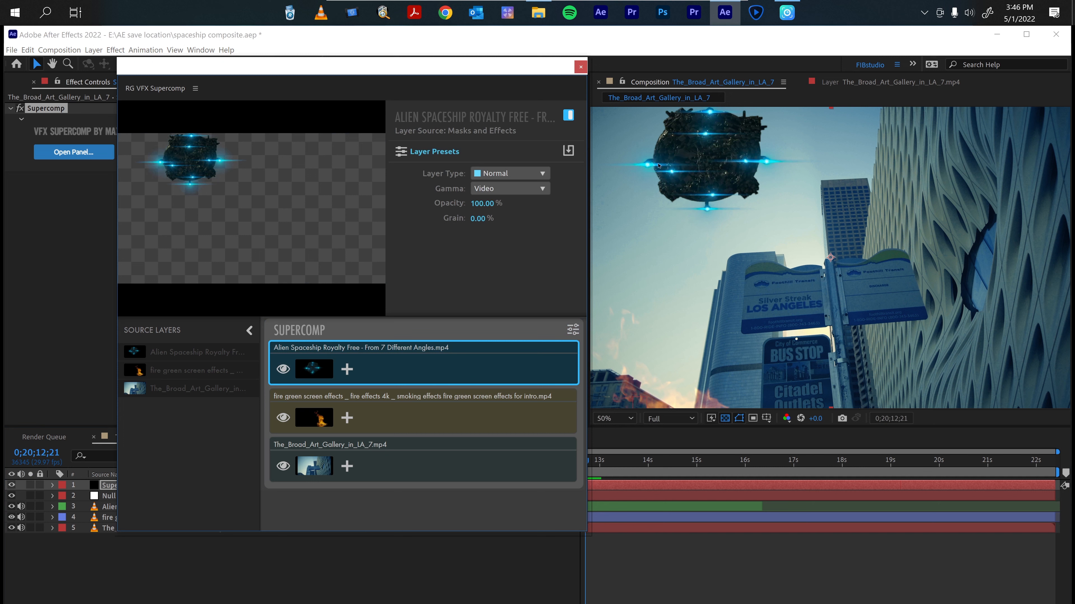
click(514, 189)
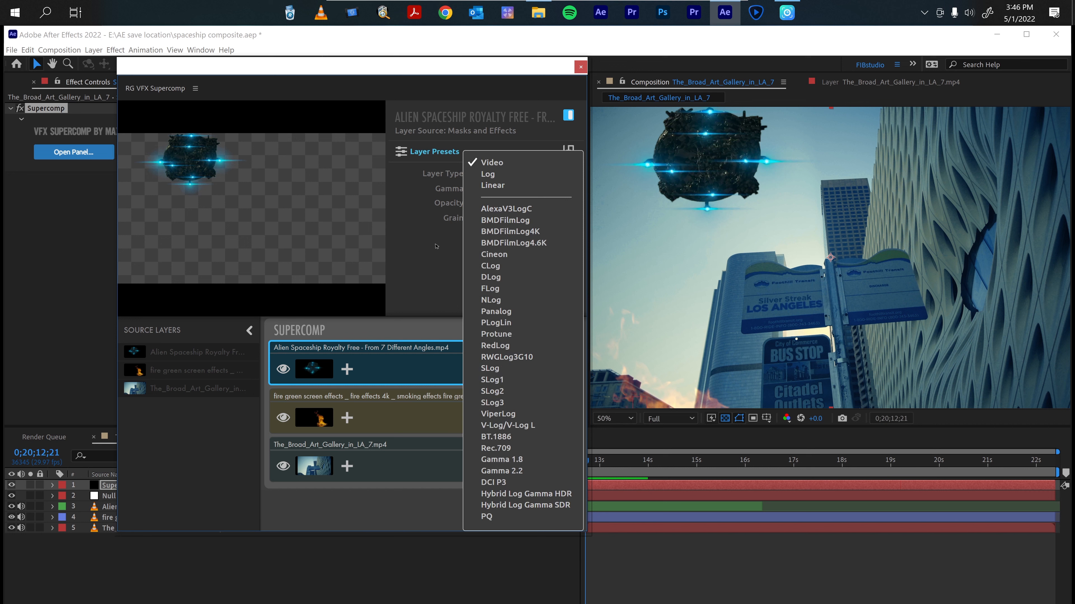
click(492, 163)
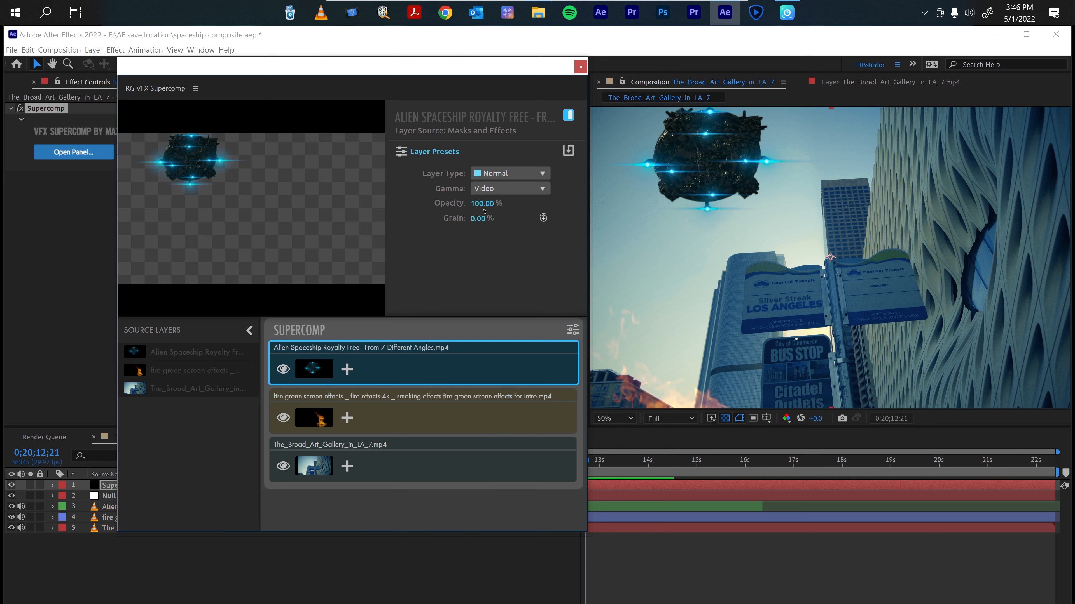
click(542, 174)
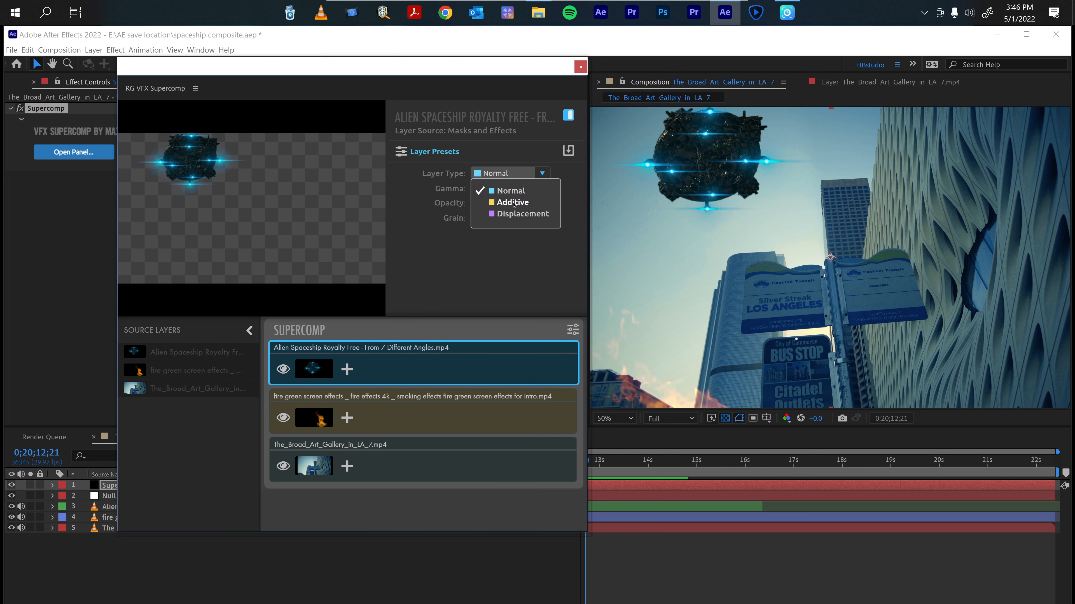
click(412, 422)
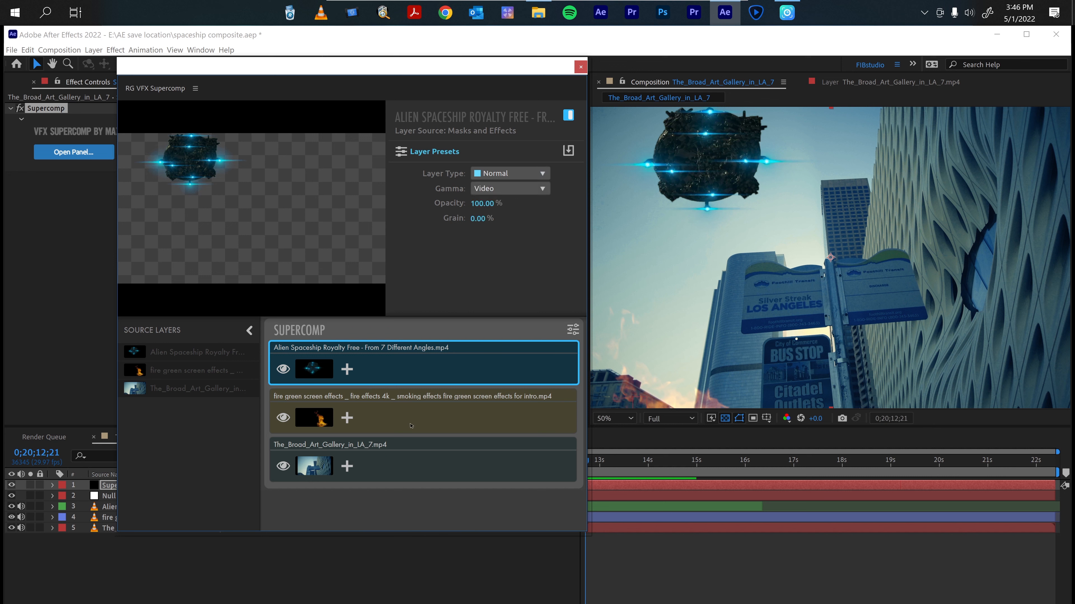
click(424, 424)
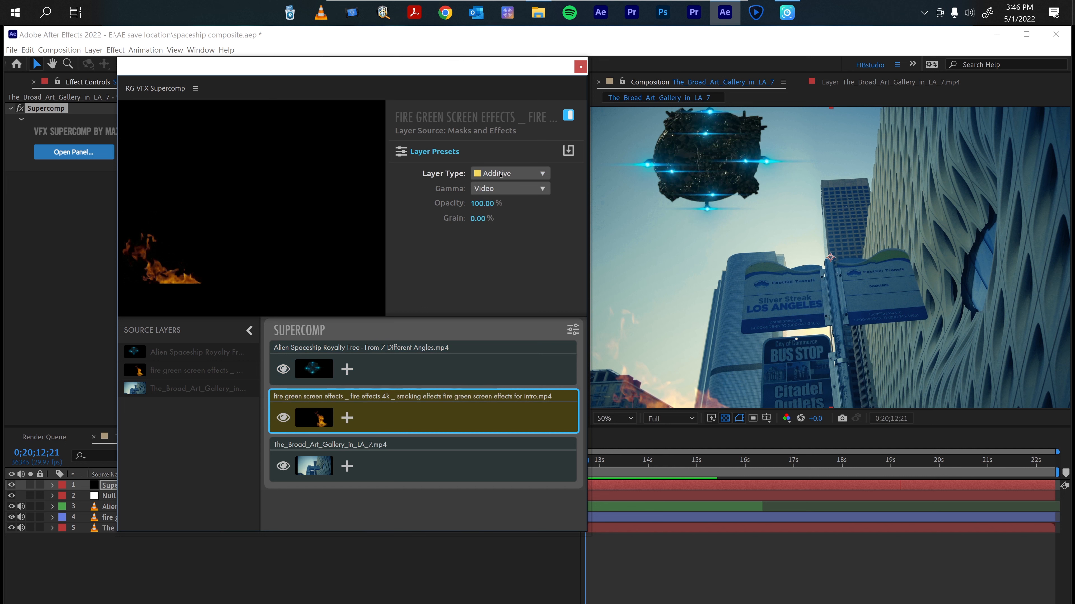
click(347, 419)
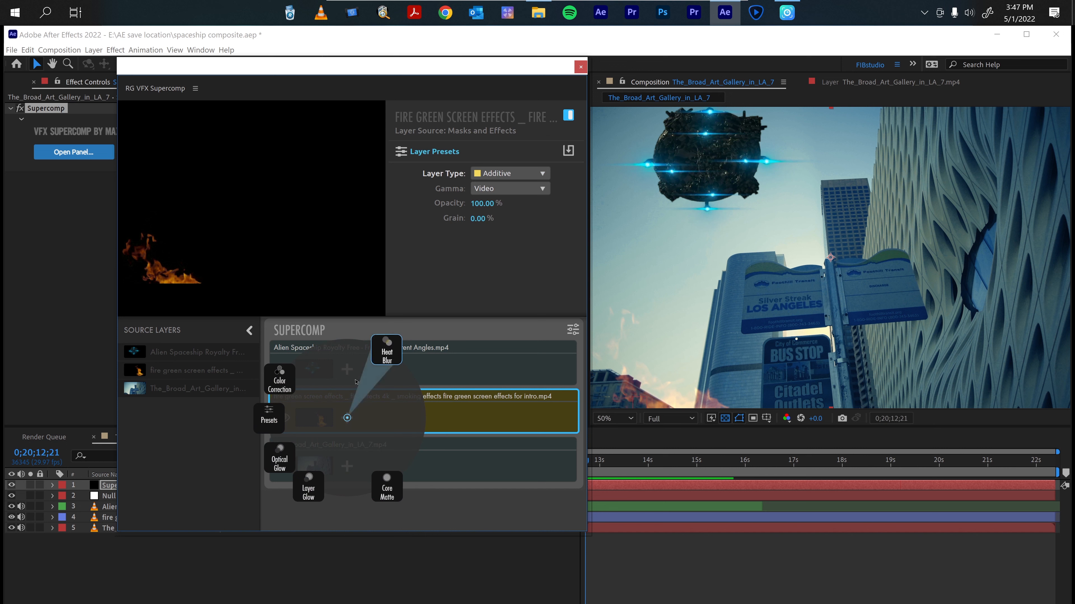
click(441, 412)
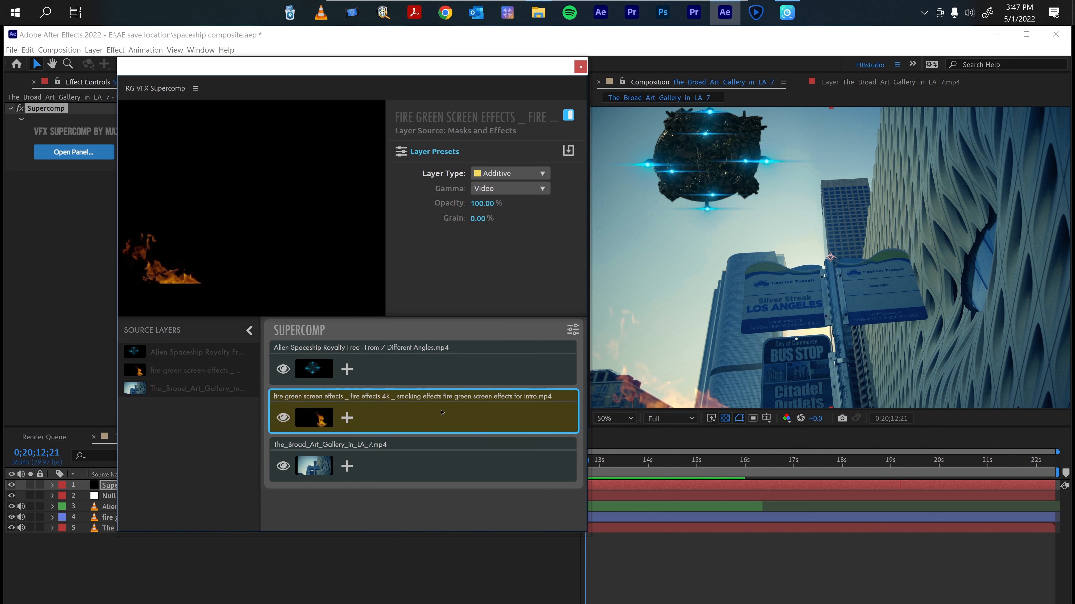
Add a Color Correction effect to the spaceship layer in Supercomp and match it to the background.
click(347, 369)
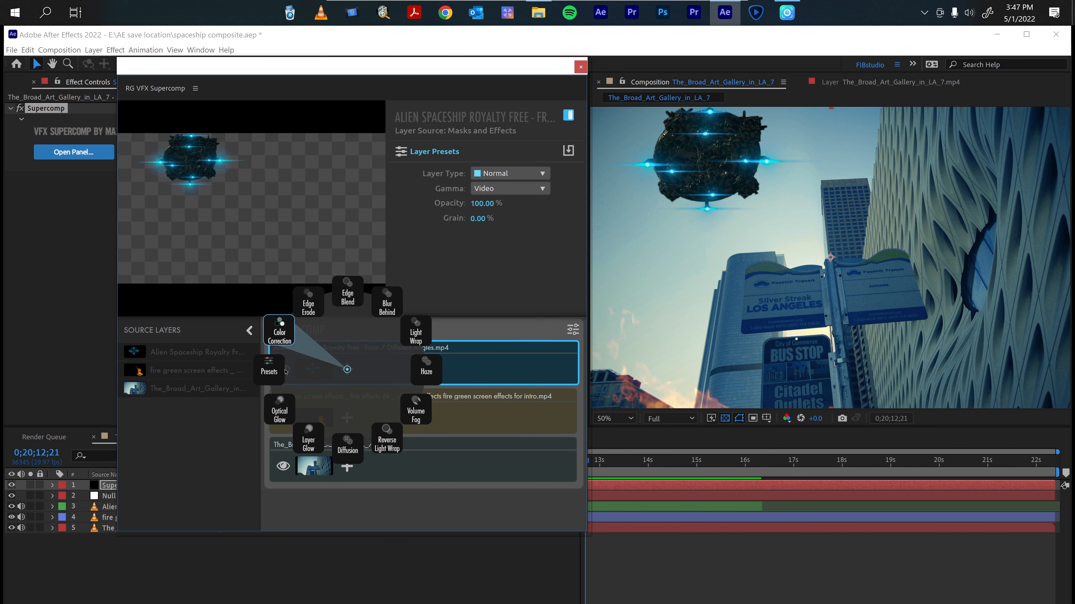
click(499, 337)
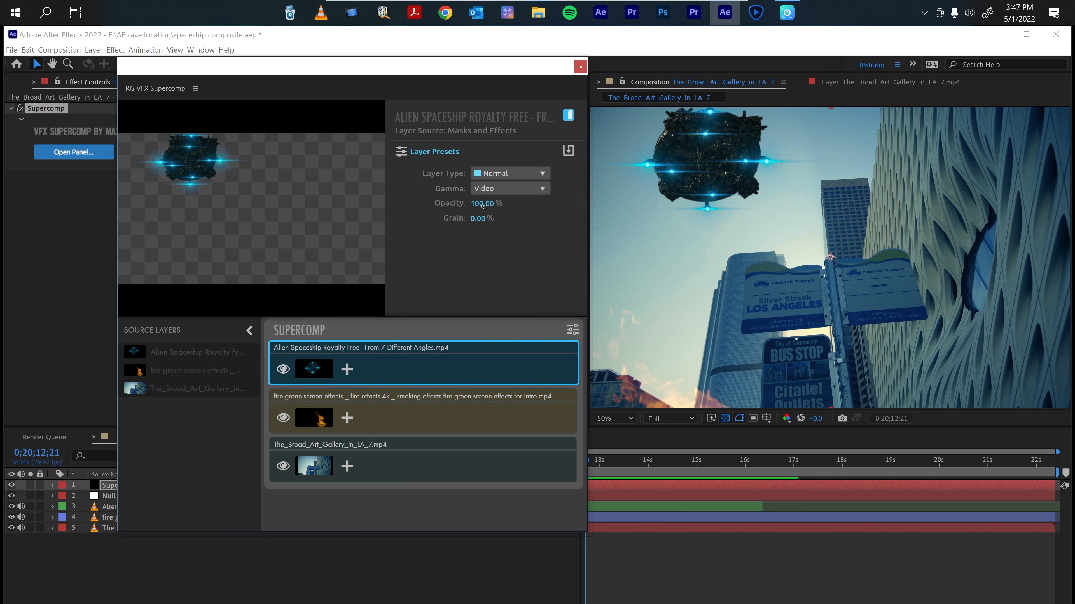
click(411, 403)
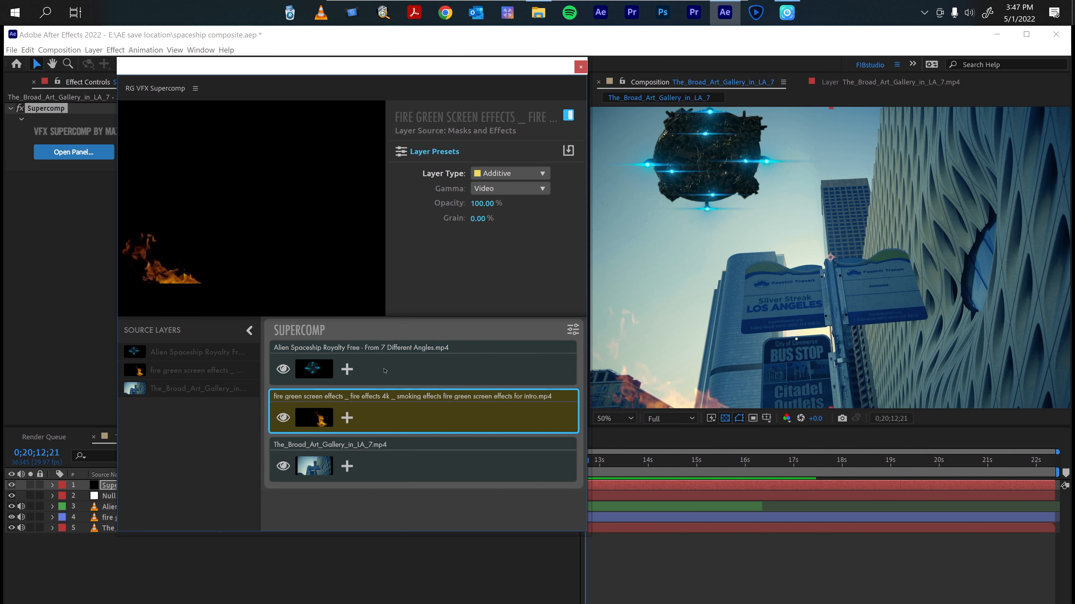
click(405, 373)
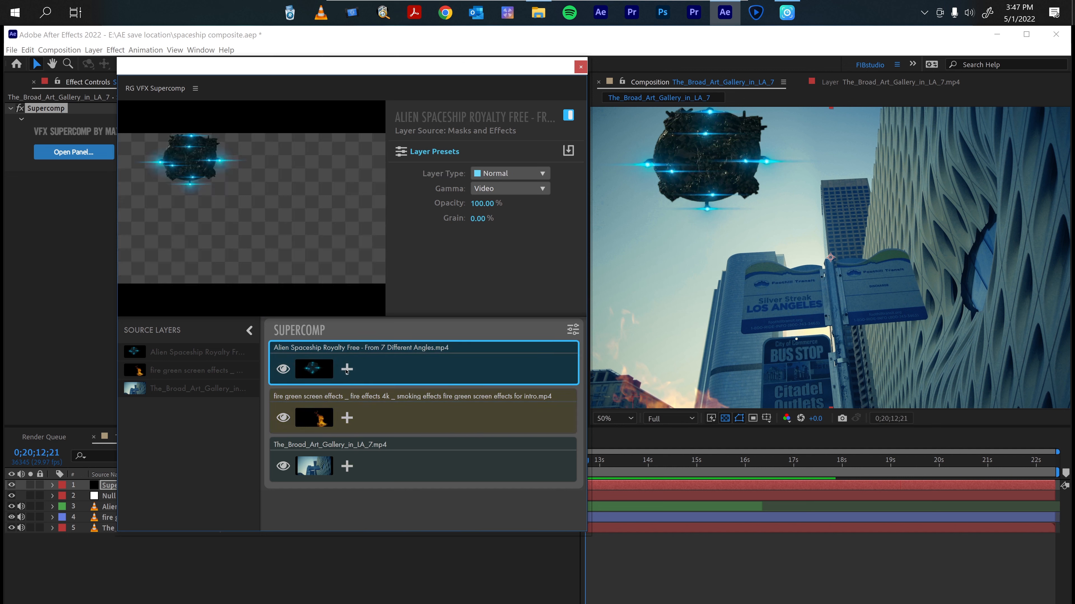
click(347, 369)
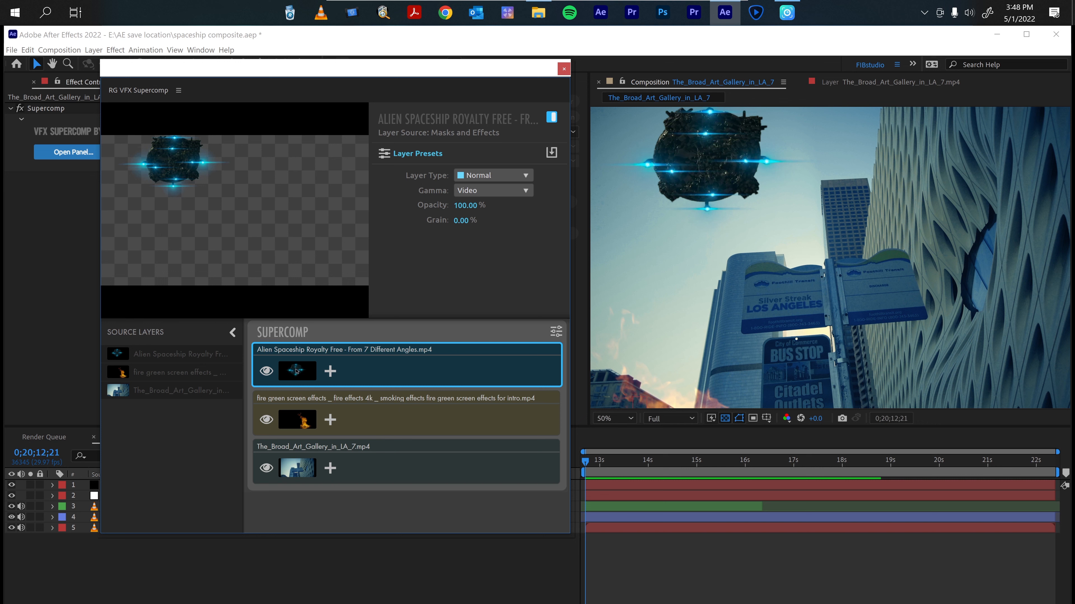
click(331, 371)
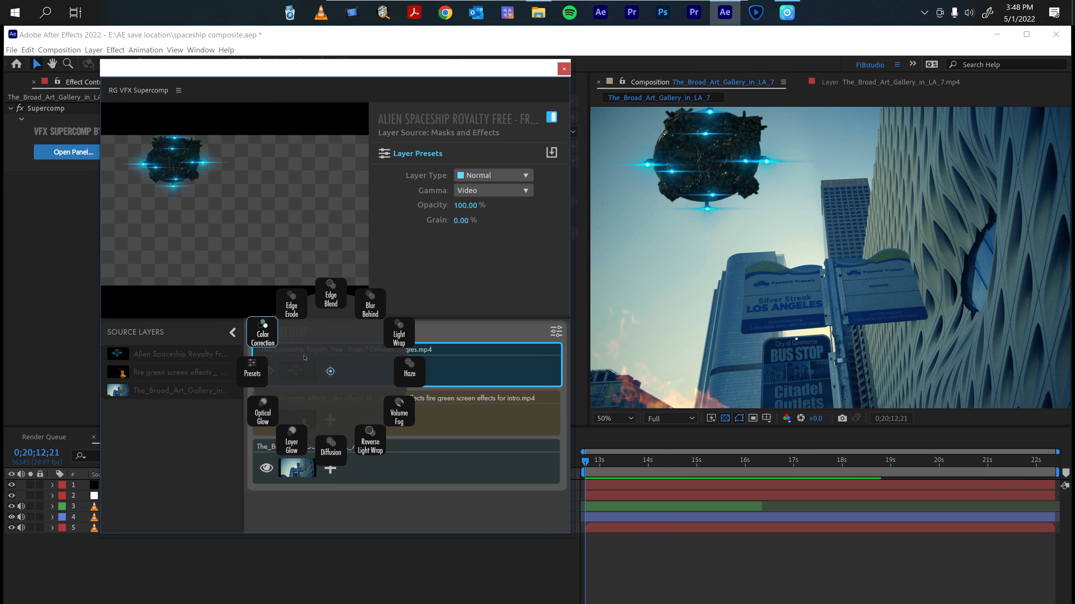
click(268, 340)
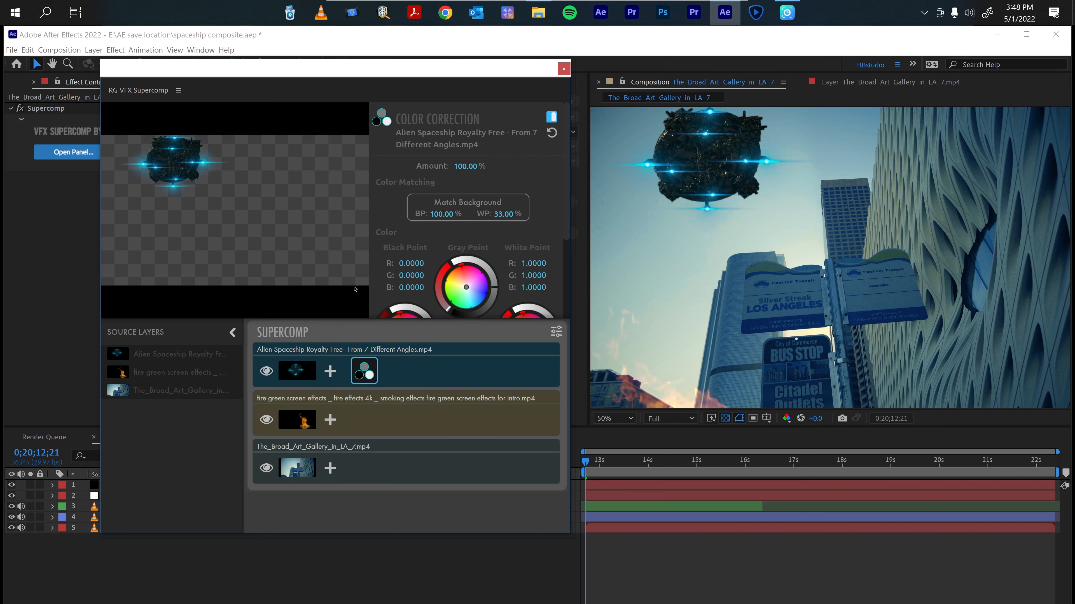
click(444, 205)
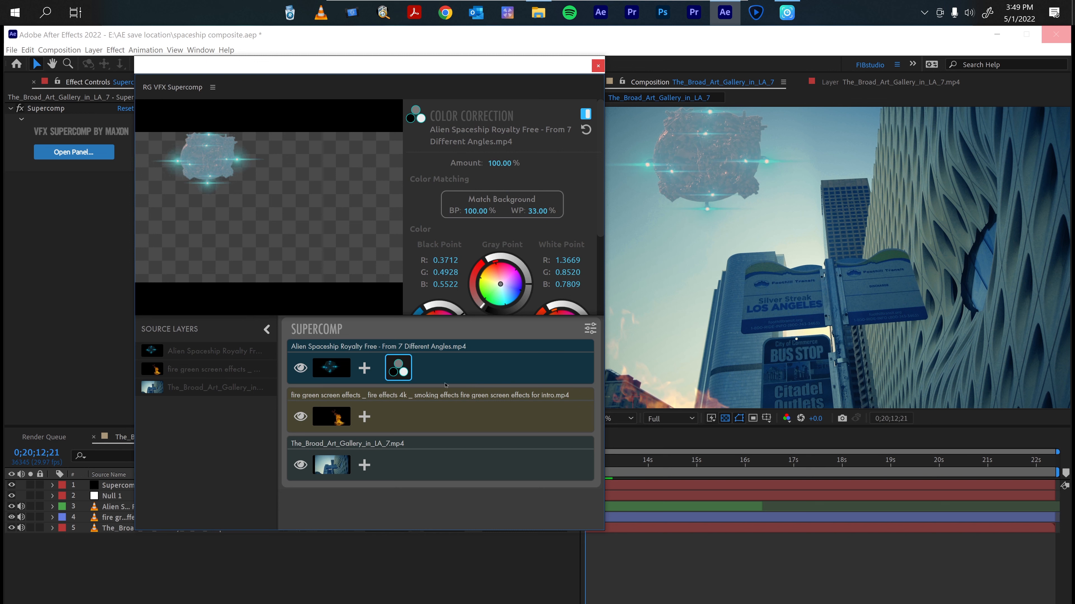
Move the spaceship over the building and re-match its Color Correction to the background there.
click(653, 502)
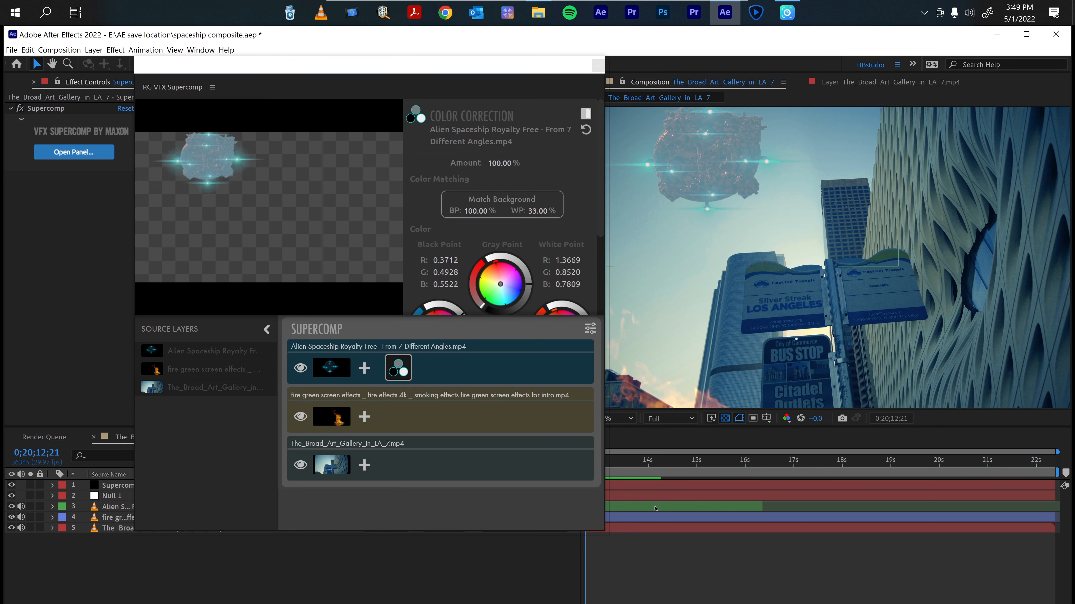
click(652, 502)
drag(702, 148, 877, 168)
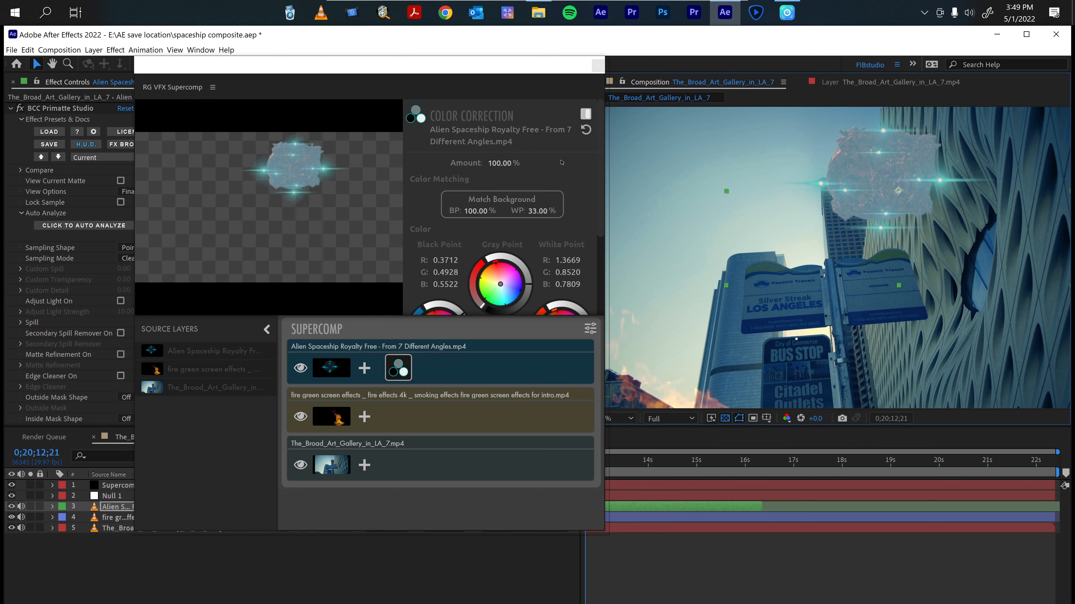
click(520, 202)
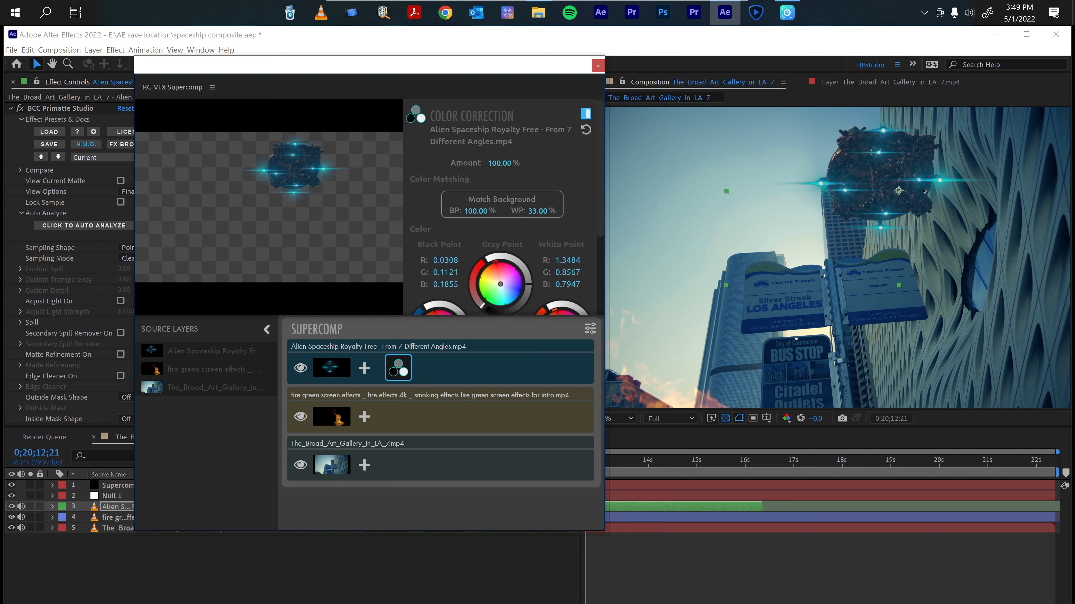
Move the spaceship back to the upper left, re-match its Color Correction to the background, and set Amount to 95.3%.
drag(924, 191, 690, 150)
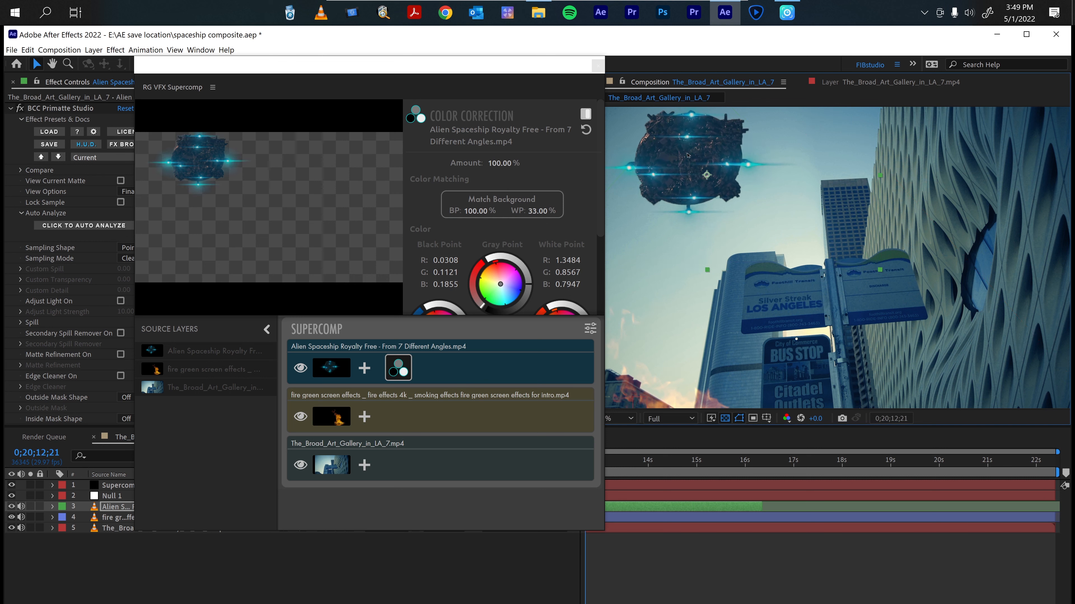
click(502, 205)
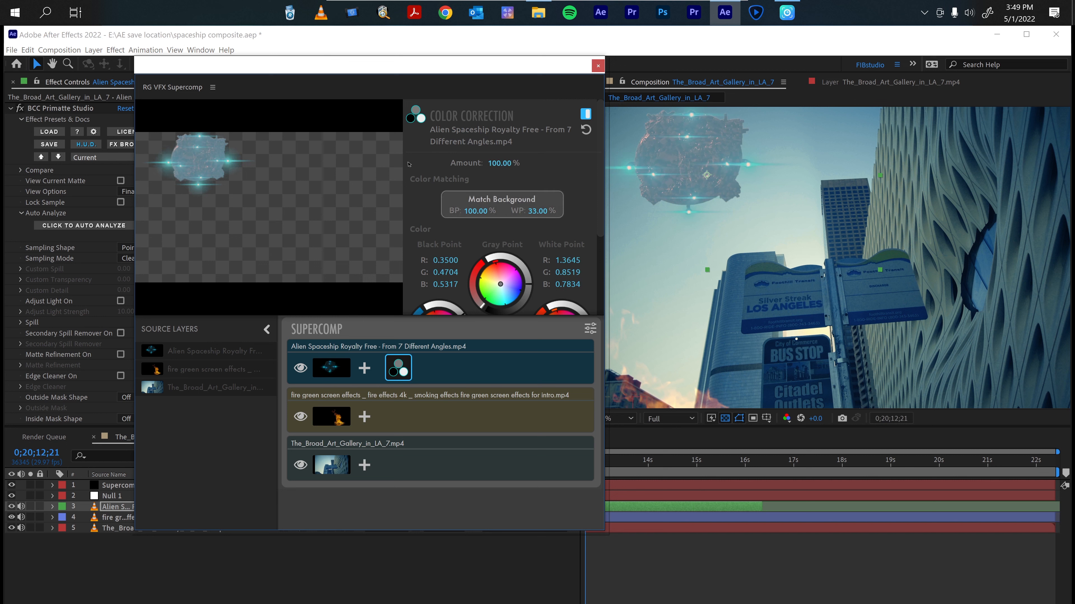
drag(492, 163, 486, 165)
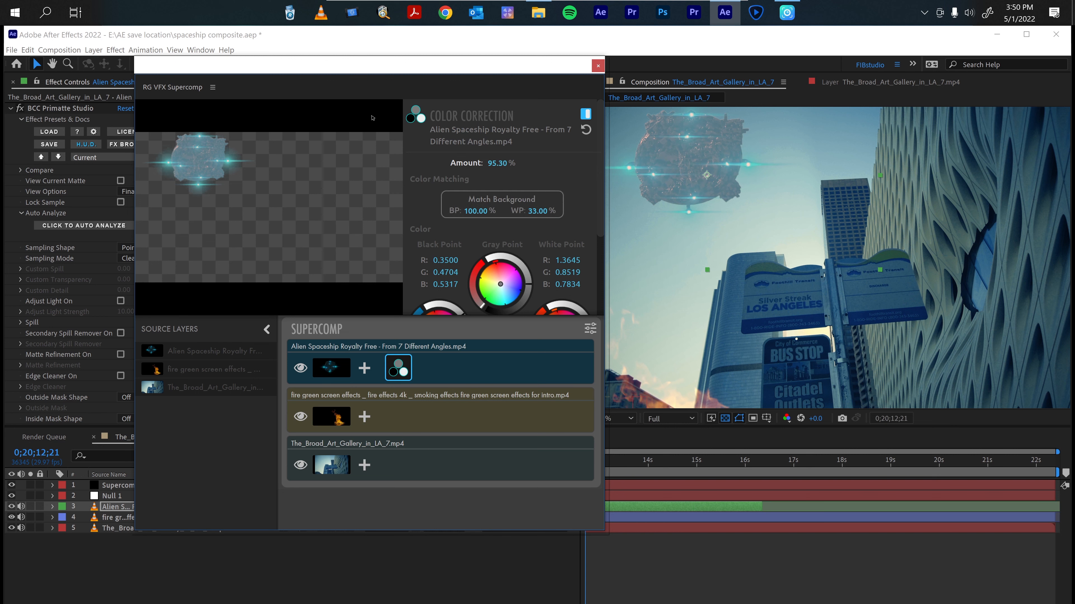
click(133, 486)
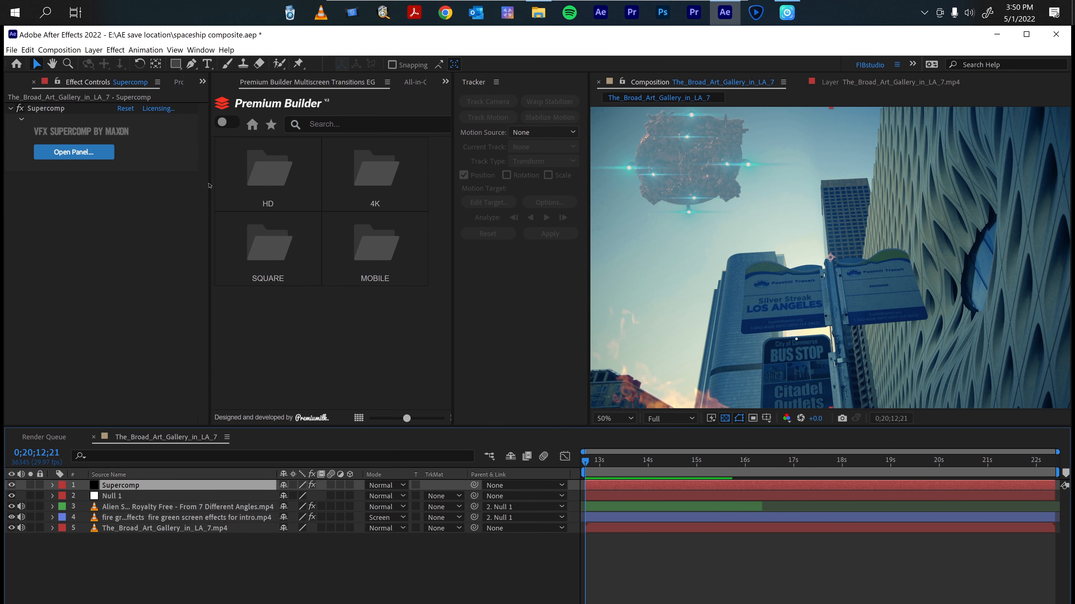
click(73, 152)
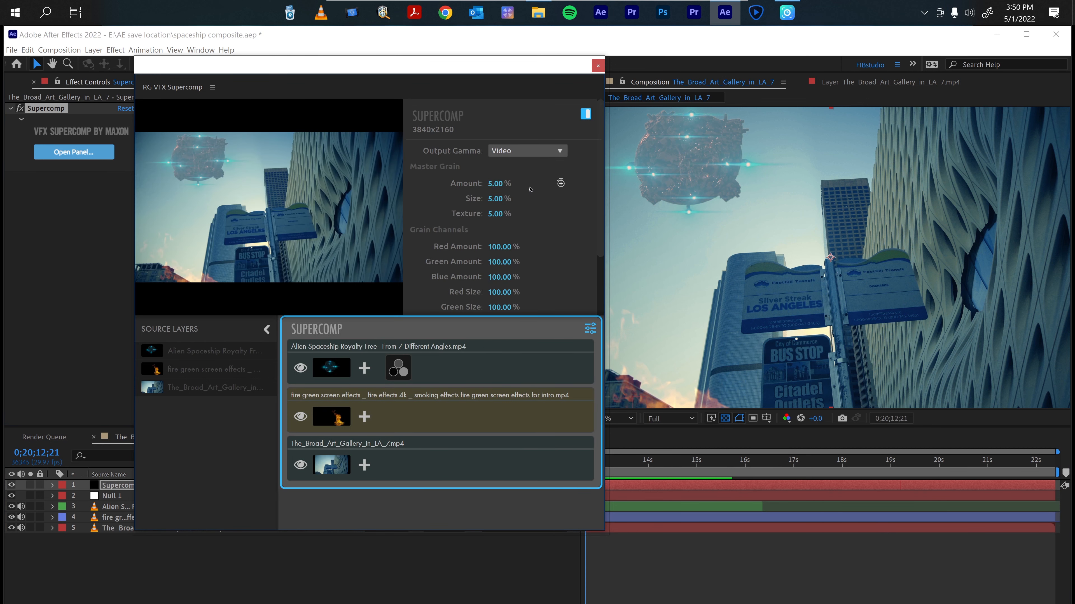
click(561, 183)
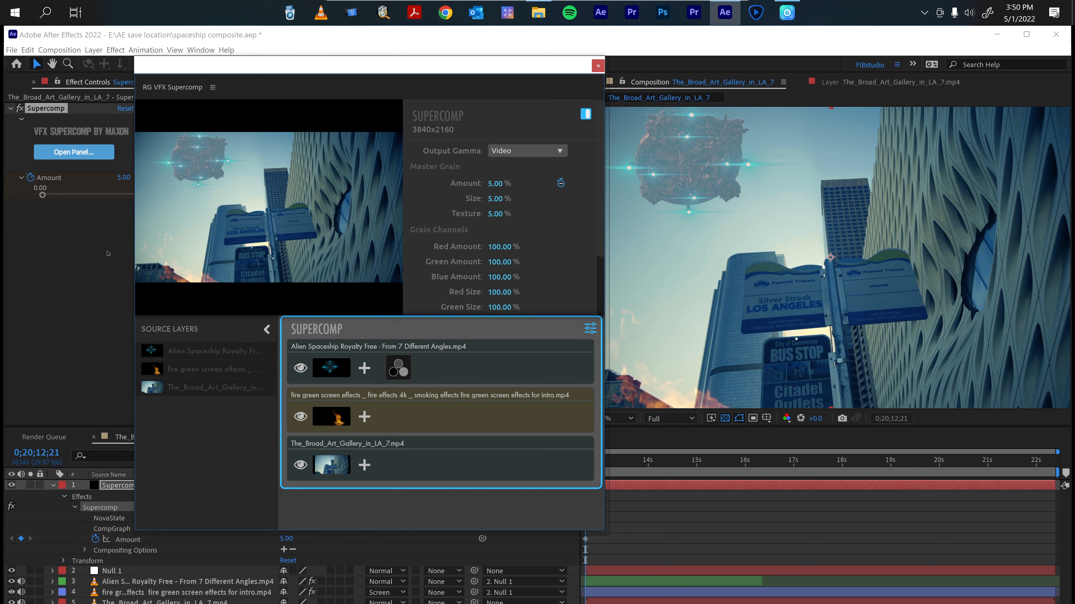
key(ctrl+z)
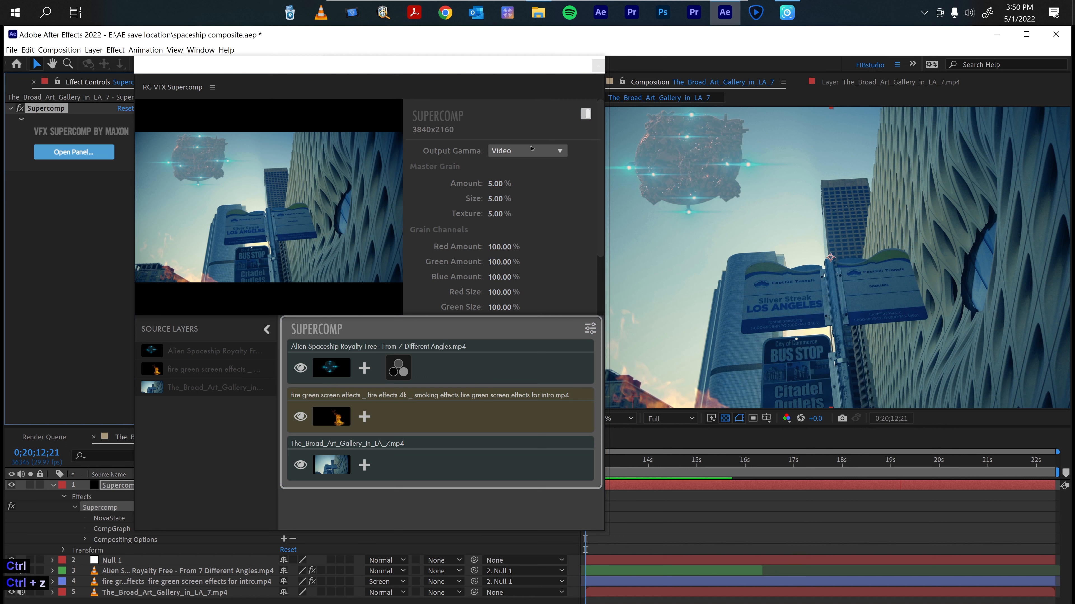
Review the spaceship's Color Correction settings and add a Light Wrap effect to the spaceship layer.
click(398, 368)
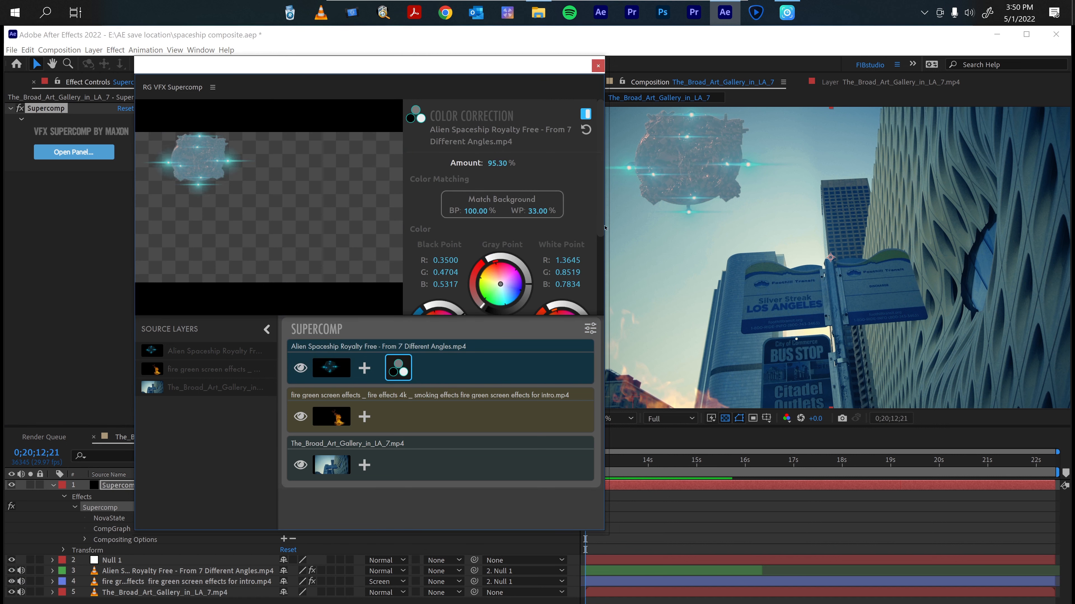
scroll(604, 226, down, 3)
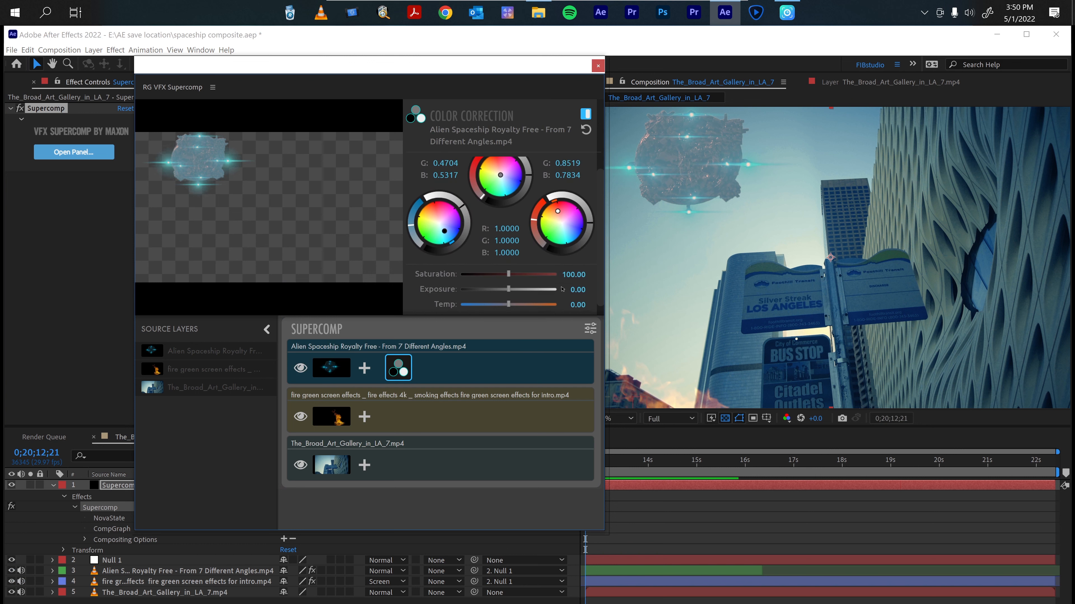
scroll(599, 296, down, 1)
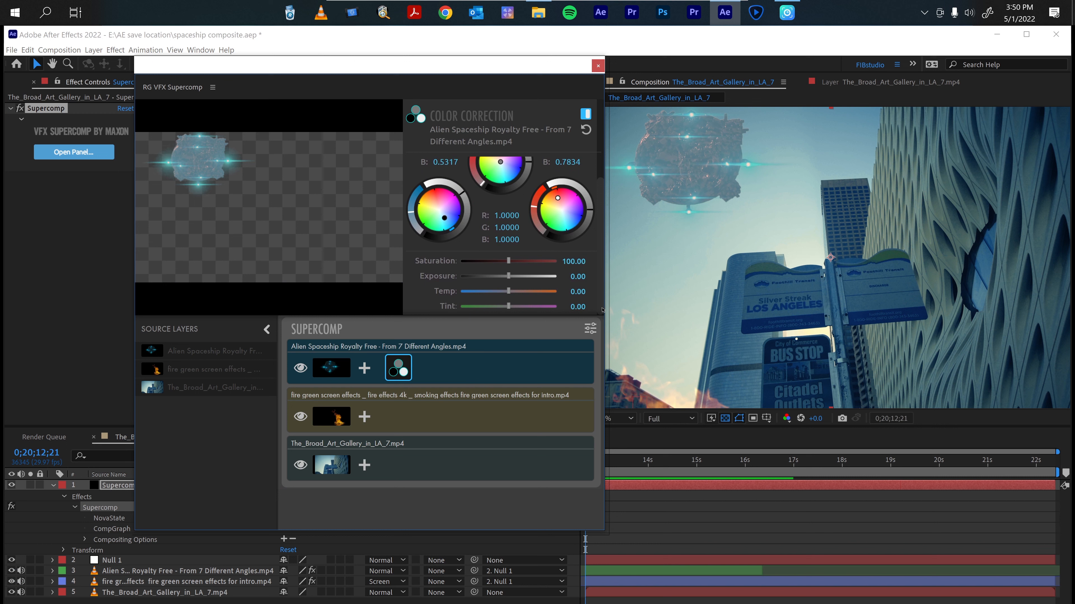
scroll(603, 310, up, 3)
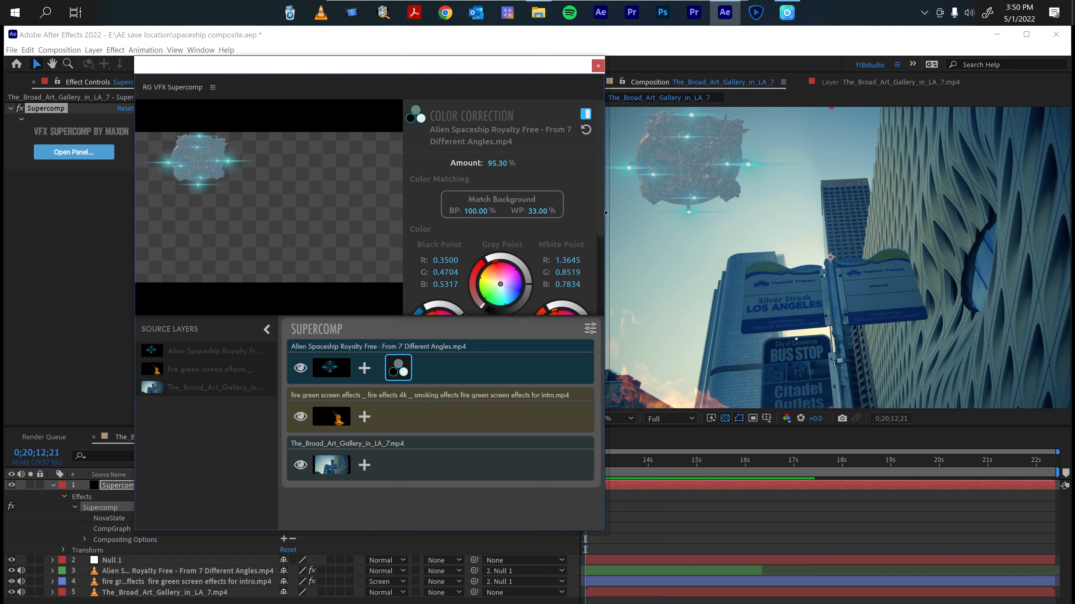
click(365, 368)
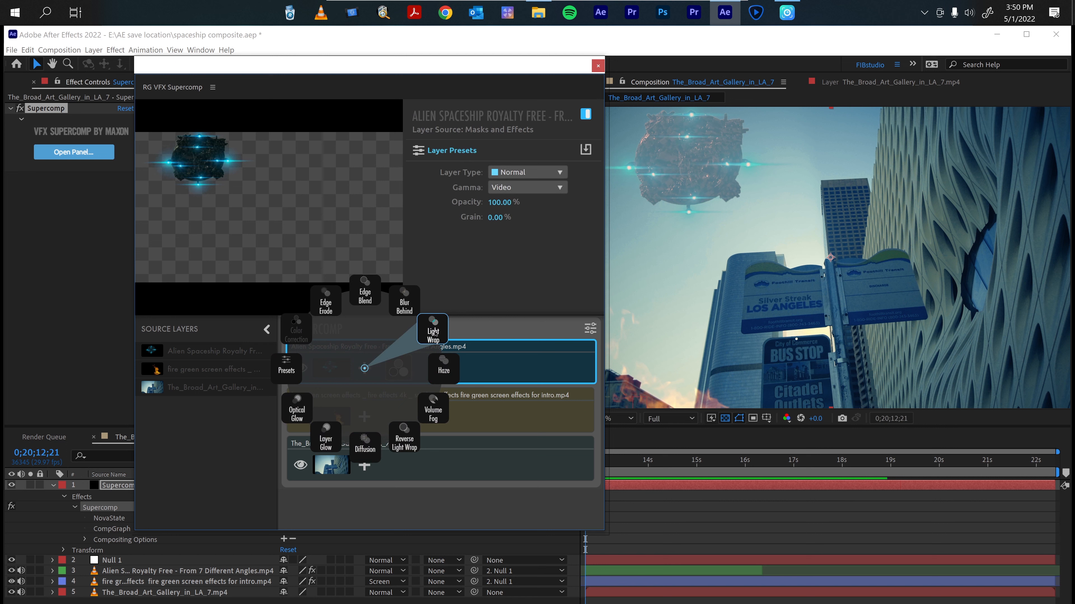
click(433, 338)
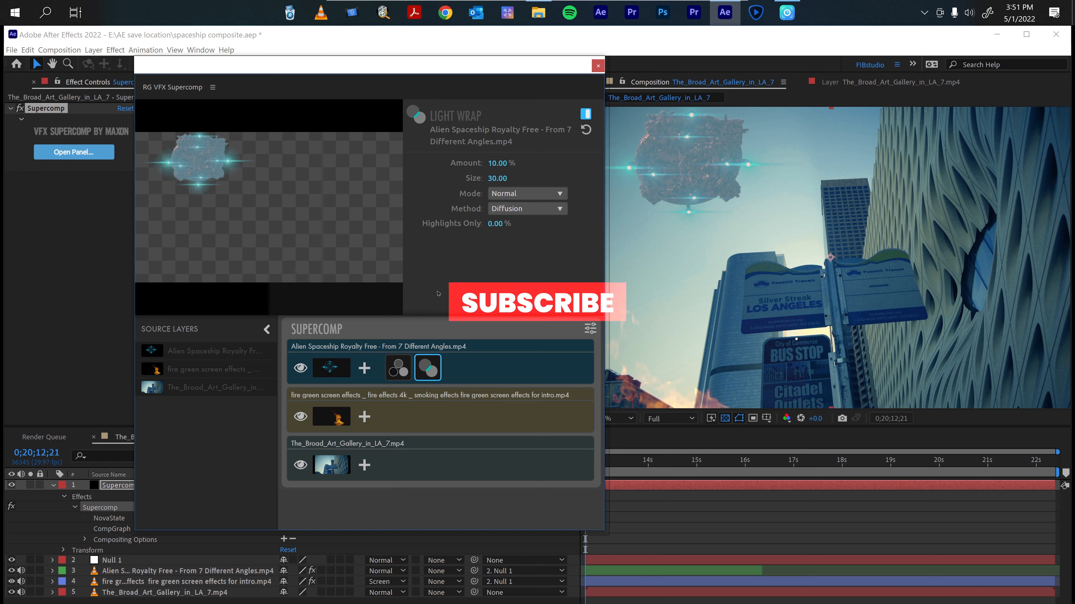
Disable the spaceship's Color Correction and toggle its Light Wrap off and on to compare.
click(398, 371)
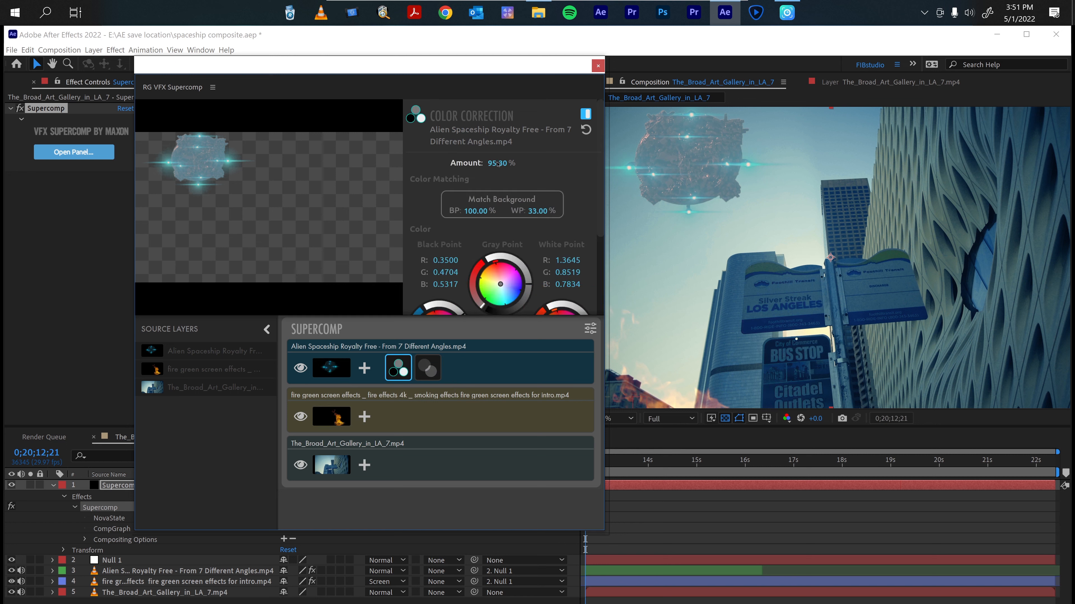
click(586, 113)
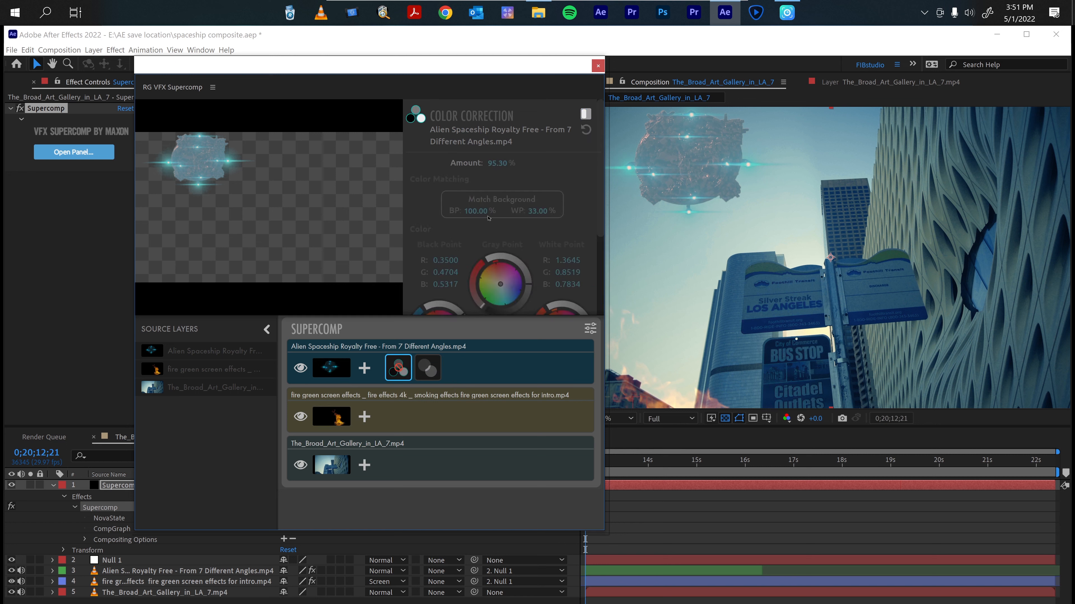
click(431, 370)
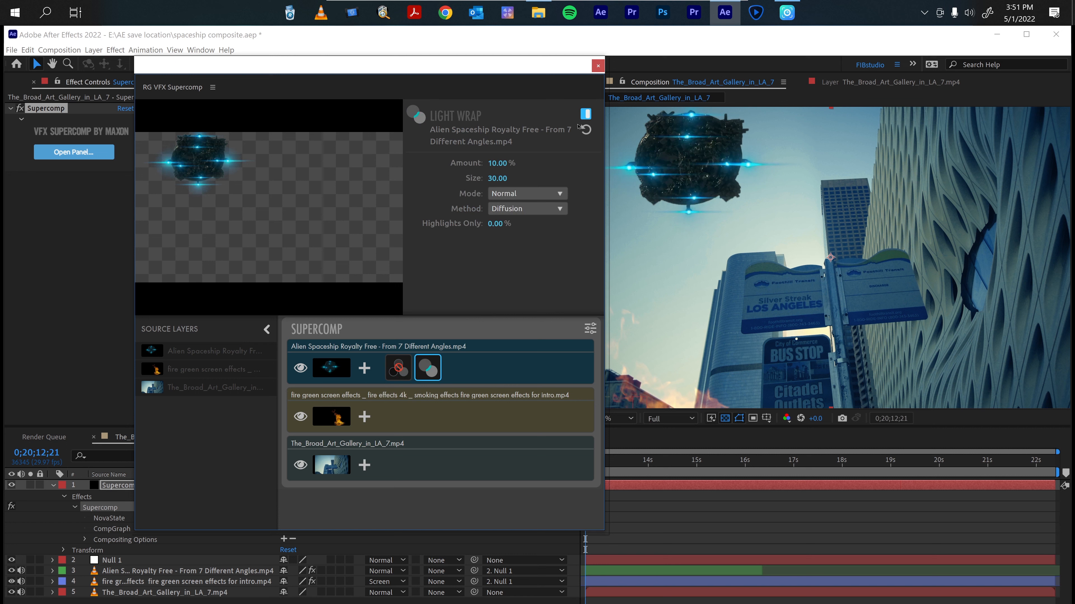
click(586, 113)
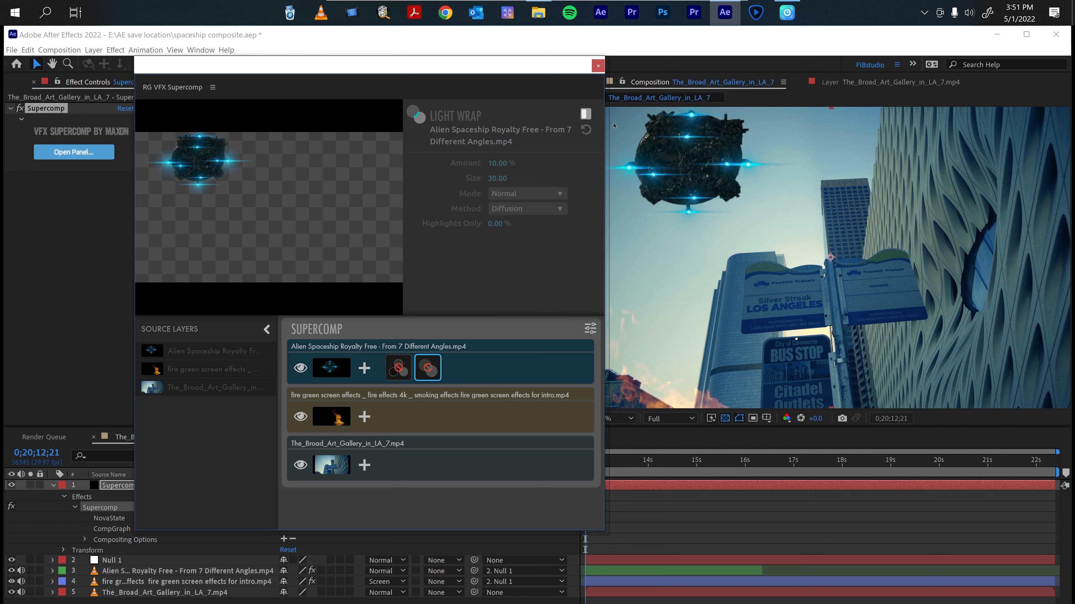
click(586, 113)
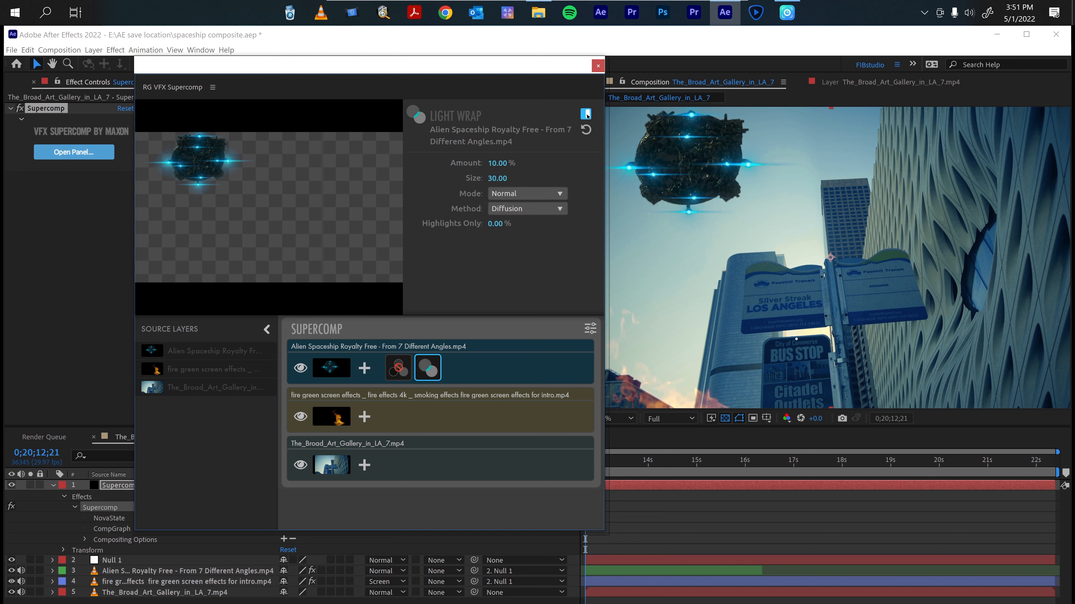
click(586, 113)
click(586, 114)
Set the Light Wrap amount to 61.9%, comparing it on and off, and test Highlights Only before returning it to 0%.
drag(499, 163, 530, 164)
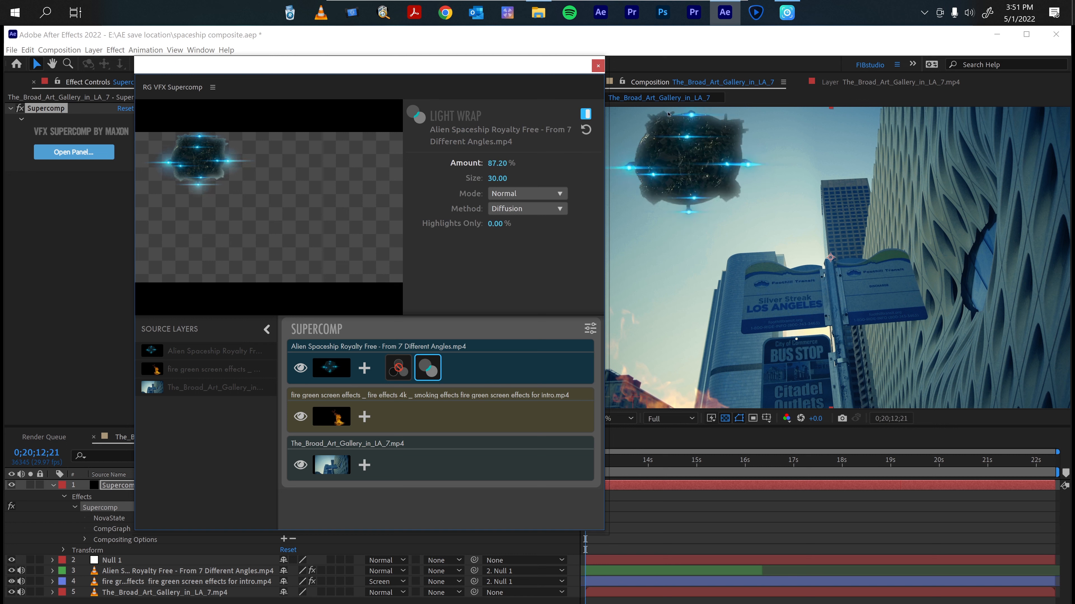
click(586, 115)
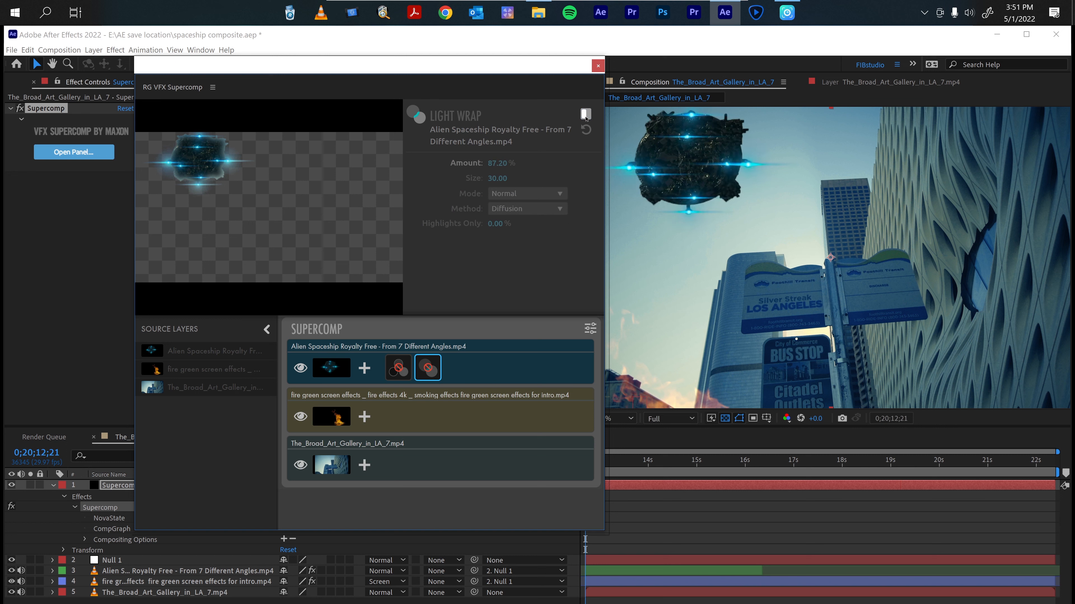
click(586, 115)
click(585, 115)
click(586, 115)
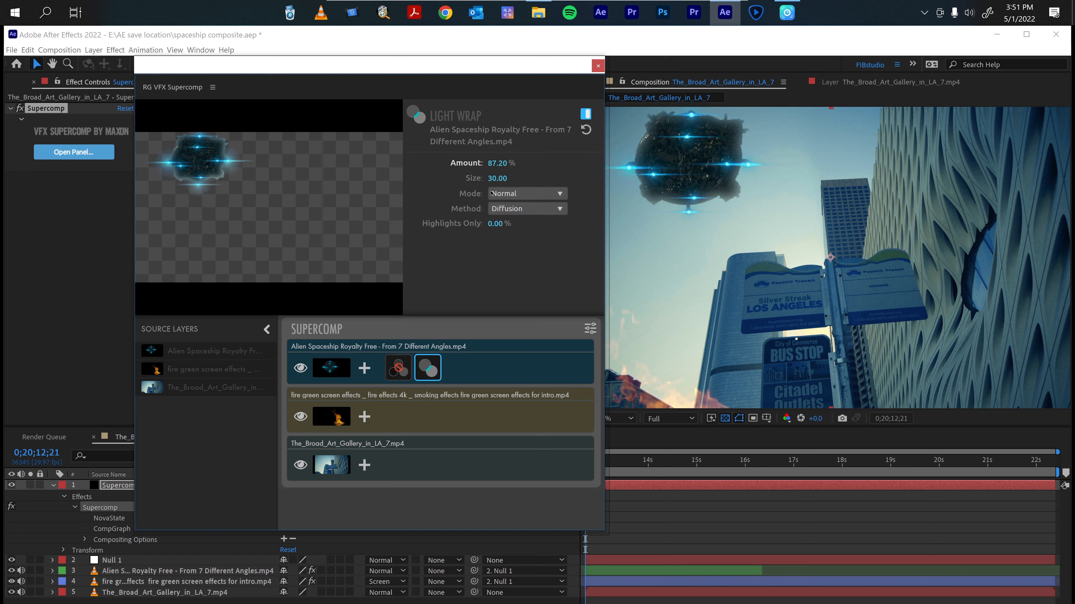
drag(496, 163, 485, 165)
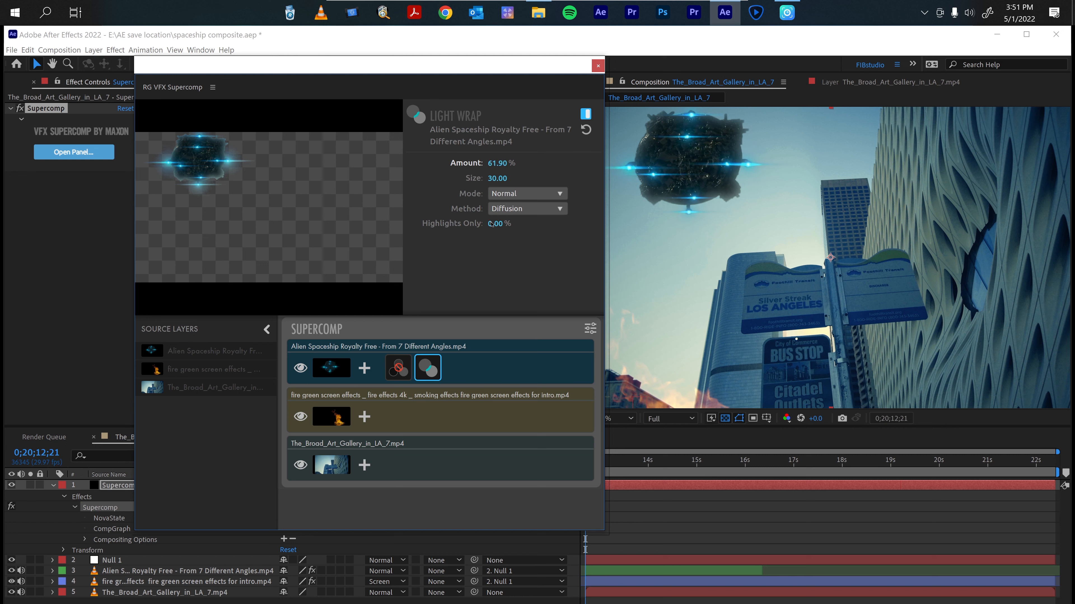
drag(498, 226, 501, 223)
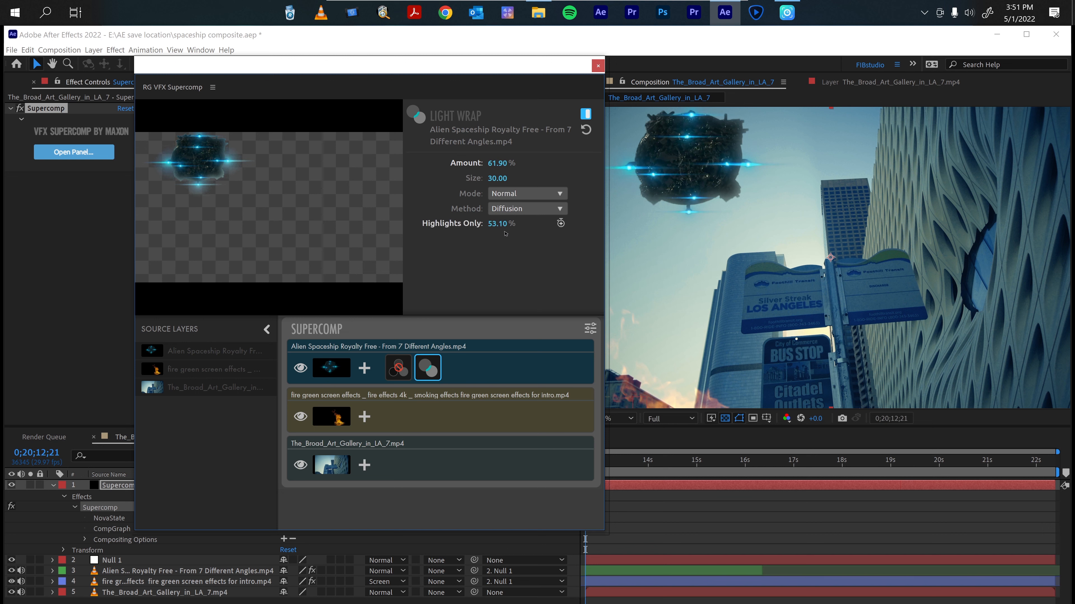
drag(503, 228, 498, 226)
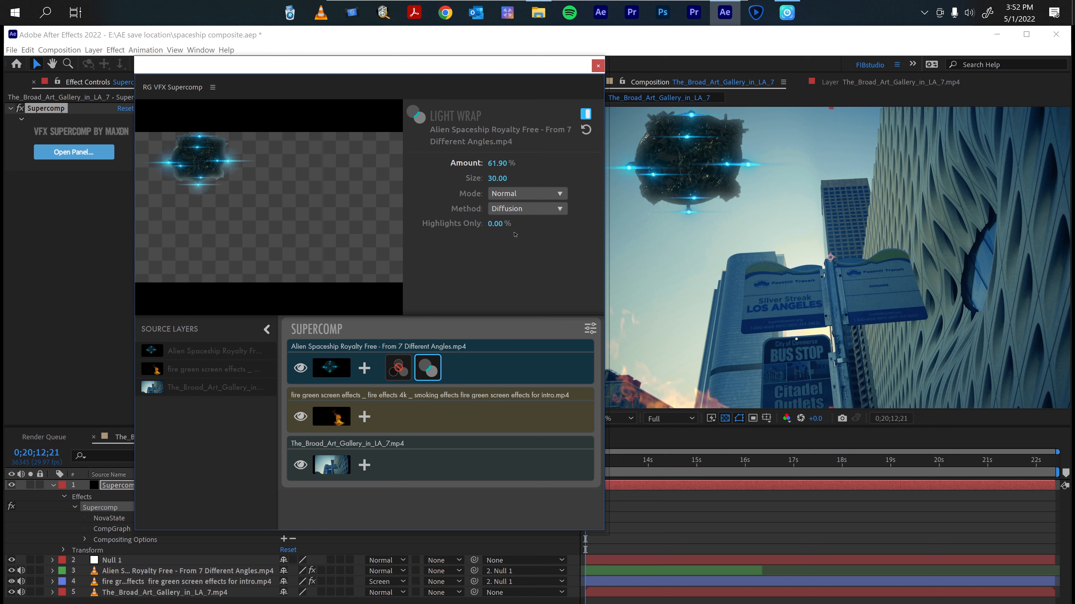
Lower the spaceship's Light Wrap amount to 12.4% and toggle the effect off and on to compare.
mouse_move(497, 163)
mouse_down()
mouse_move(474, 164)
mouse_move(486, 163)
mouse_up()
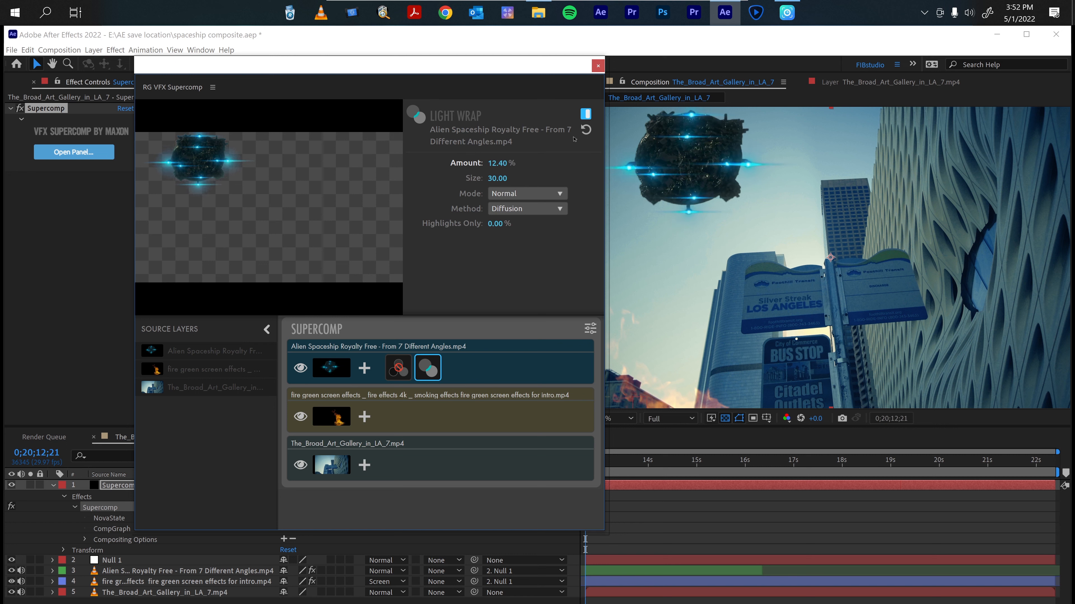
click(586, 113)
click(586, 114)
Toggle the spaceship's Color Correction effect on and reopen its Light Wrap settings.
click(399, 368)
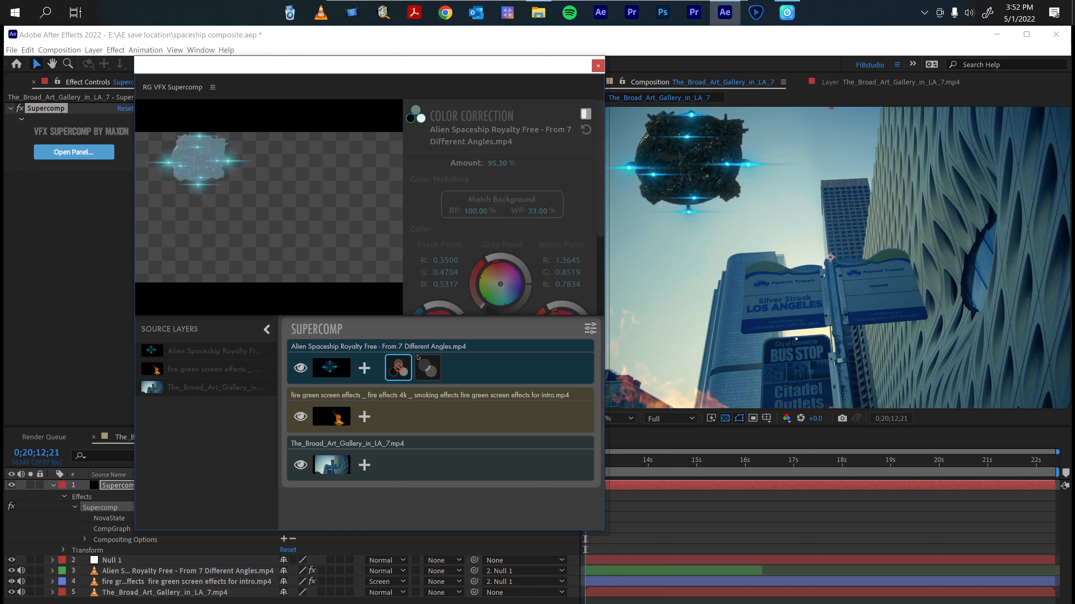
right_click(398, 367)
click(466, 367)
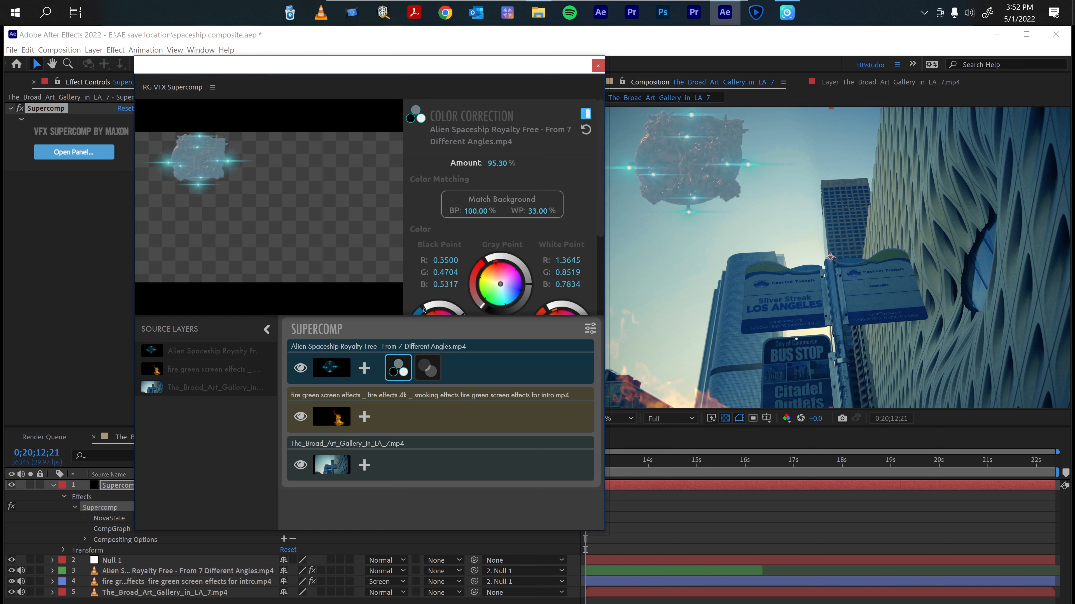
click(427, 368)
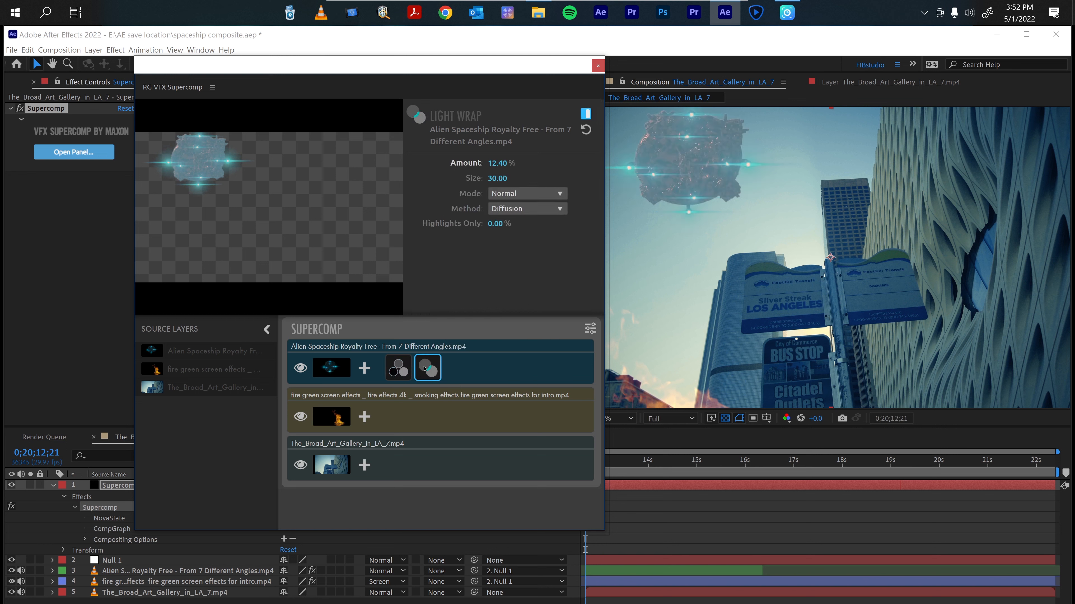
Add a Haze effect to the spaceship layer and toggle it off and on to compare.
click(364, 369)
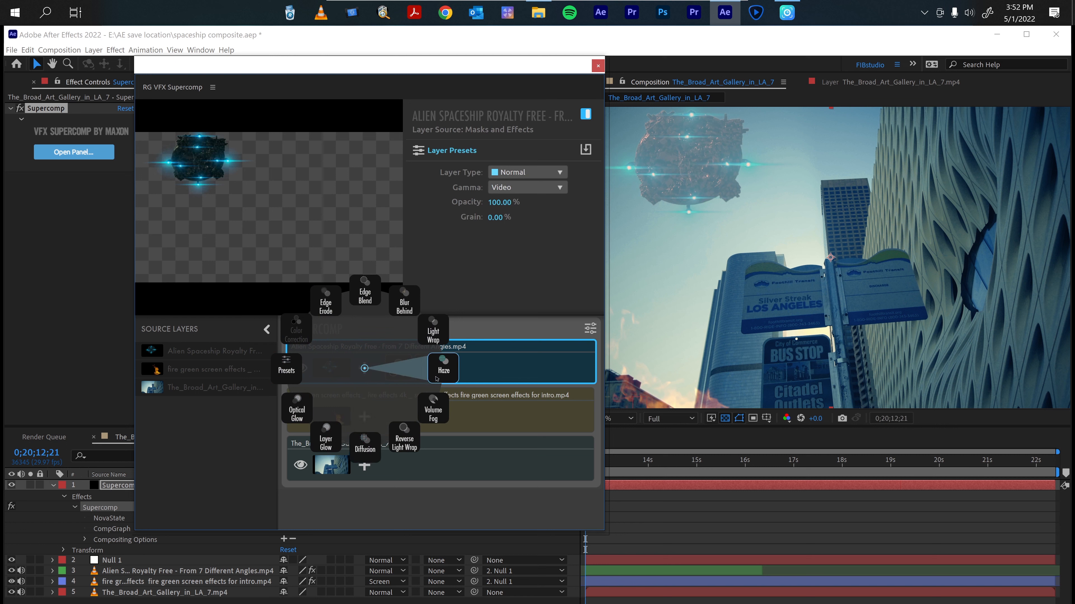
click(438, 372)
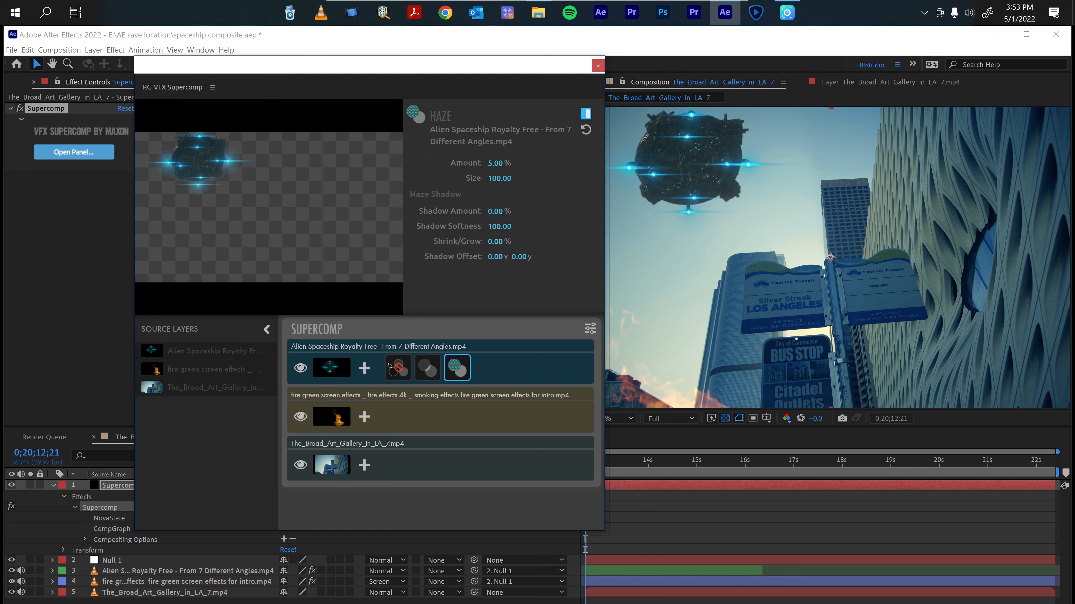
click(584, 114)
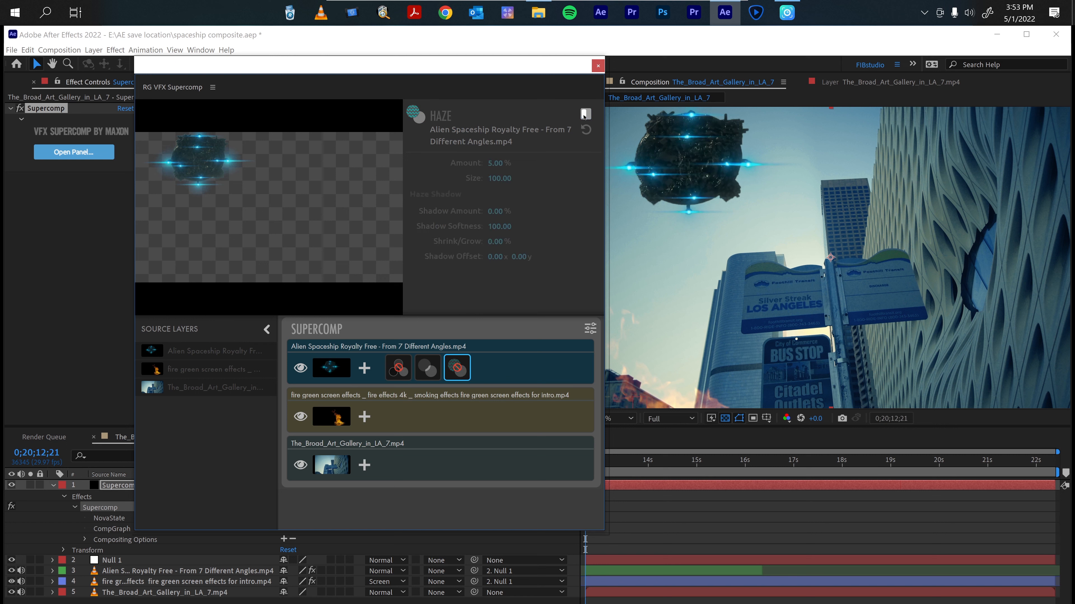
click(585, 114)
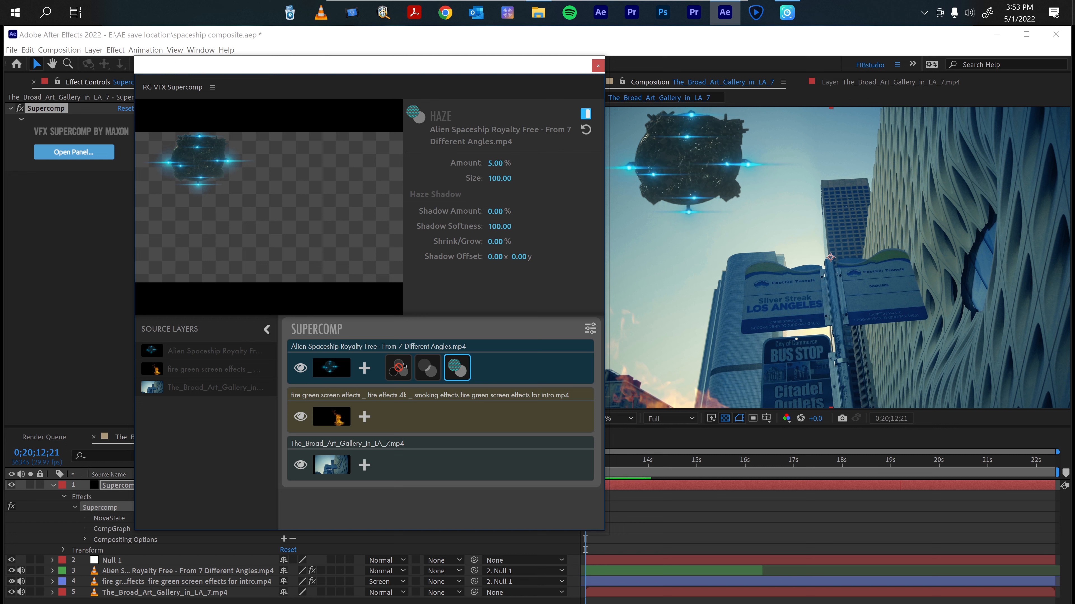
Enable the spaceship's Color Correction effect again.
click(398, 367)
right_click(399, 368)
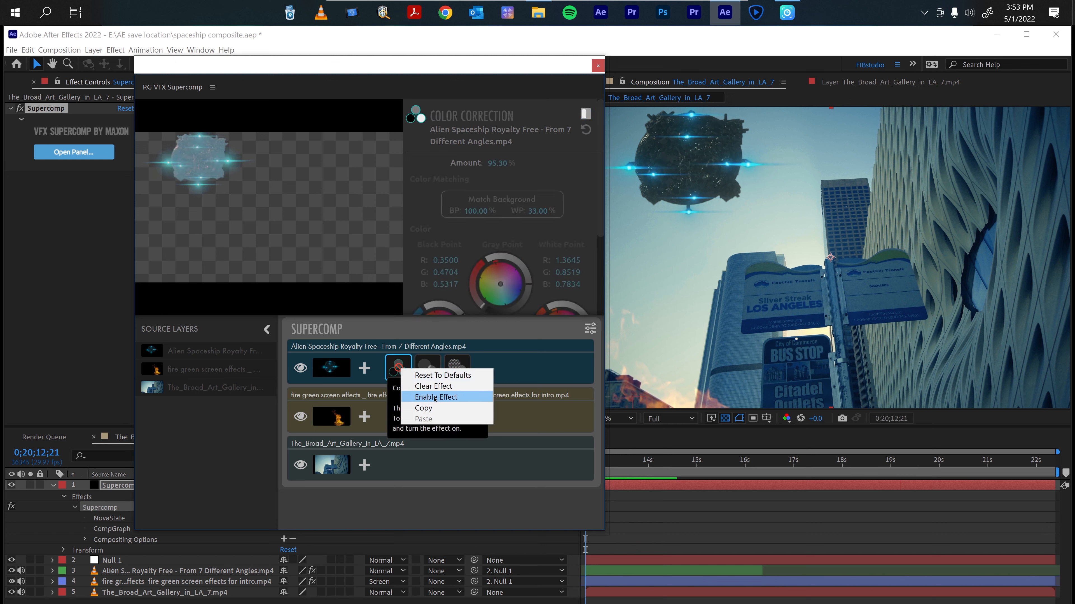
click(434, 397)
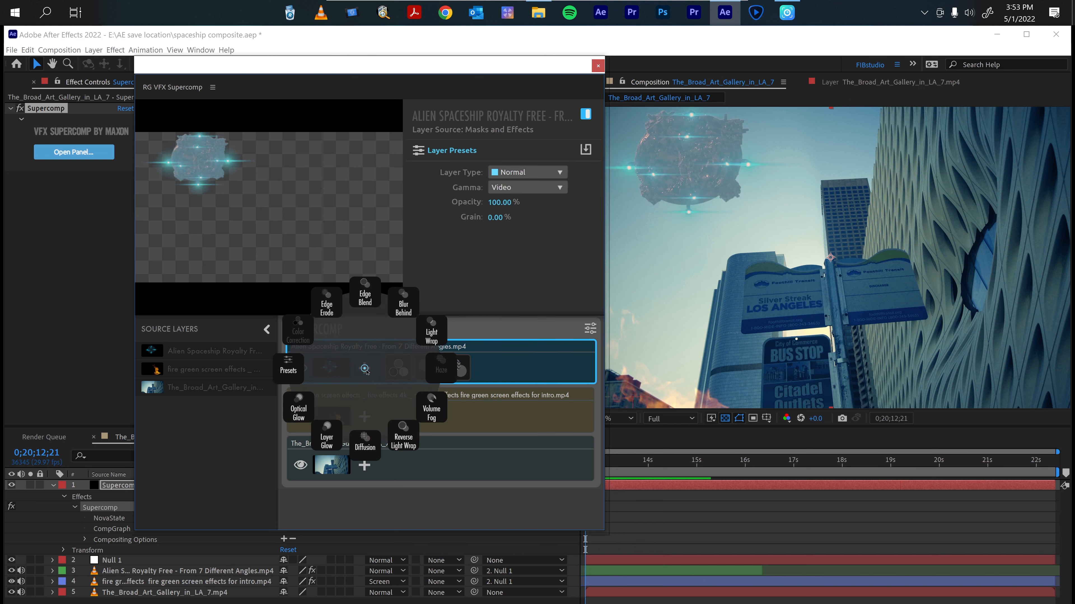
click(364, 368)
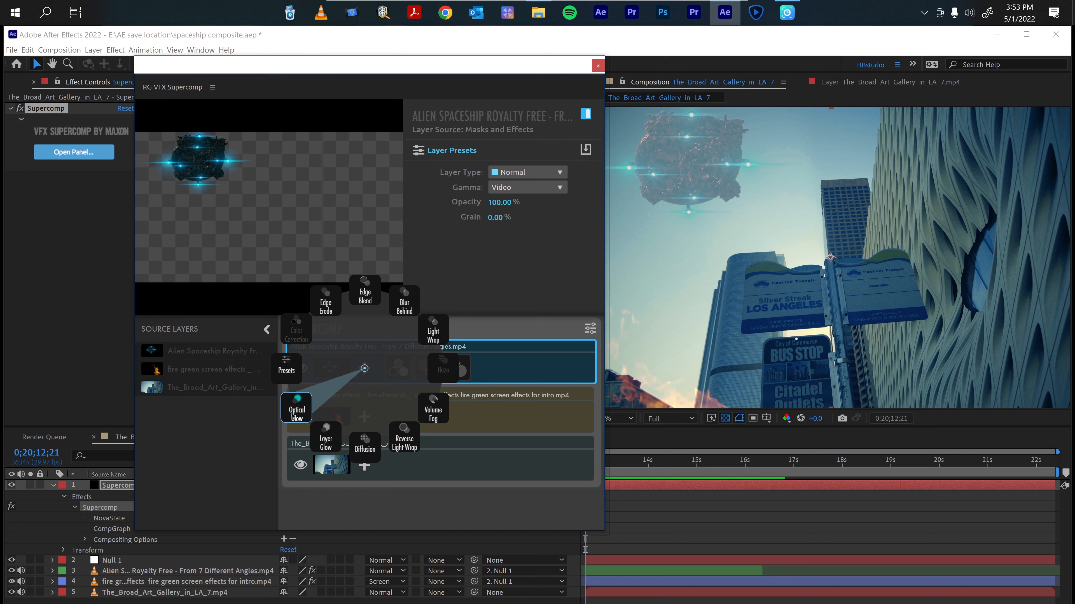
click(296, 408)
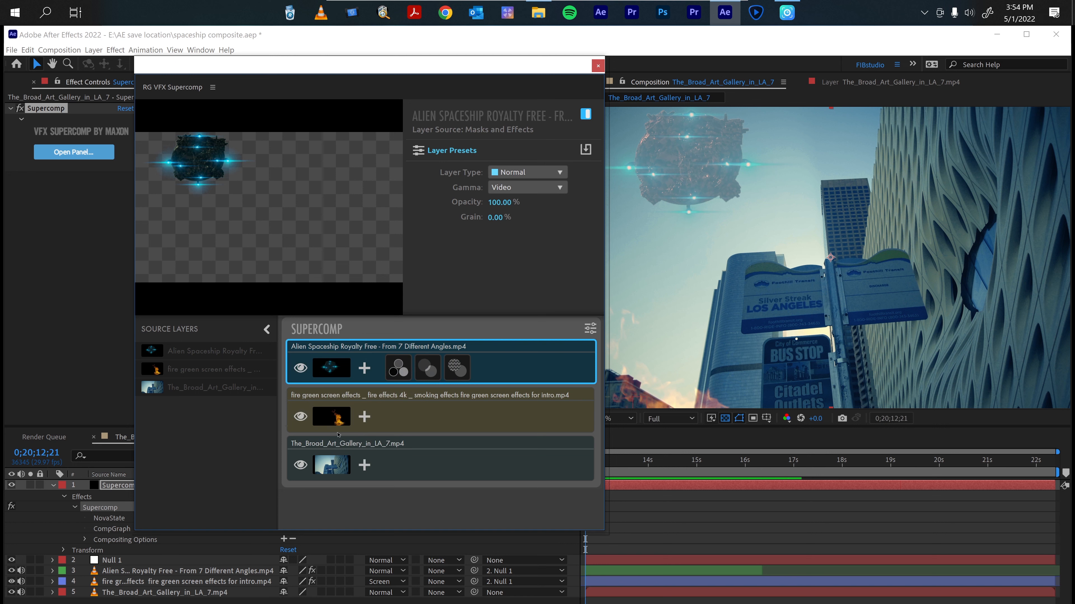
click(364, 367)
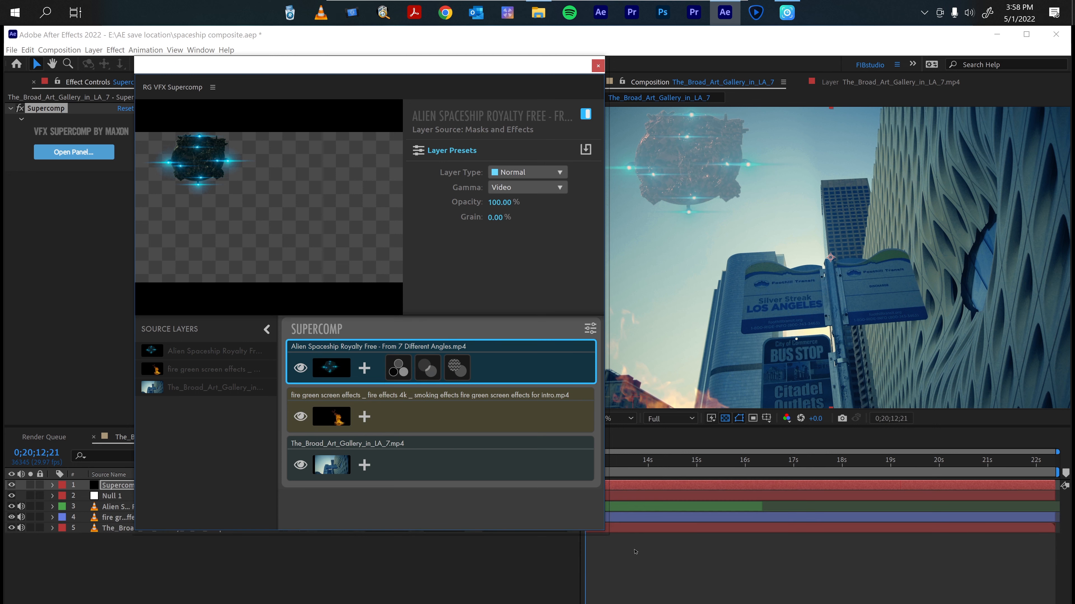
click(723, 560)
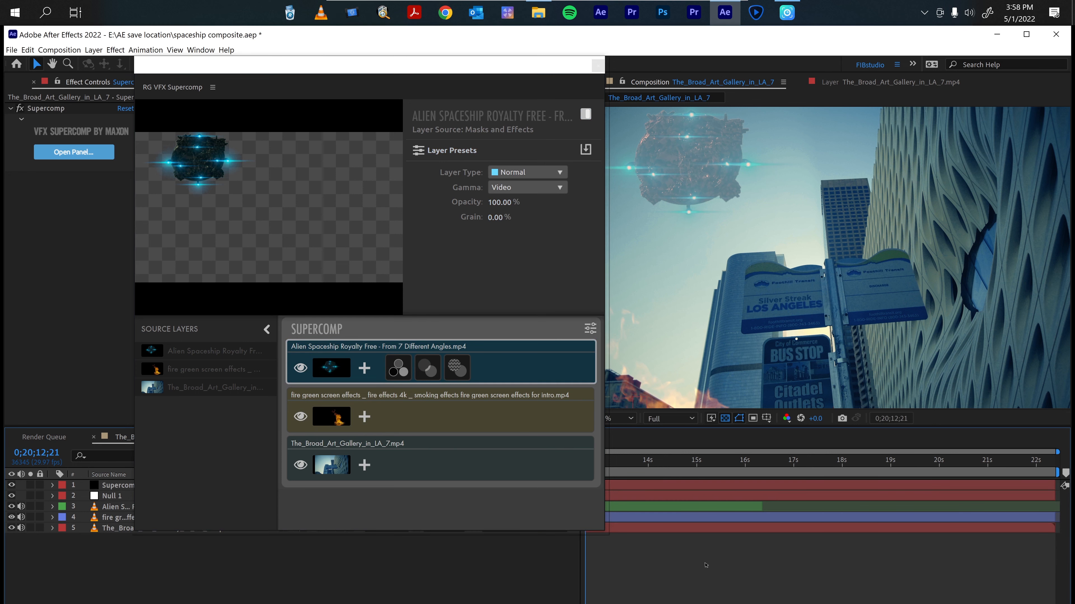
Preview the composite briefly and close the Supercomp panel.
key(space)
key(space)
drag(550, 69, 519, 69)
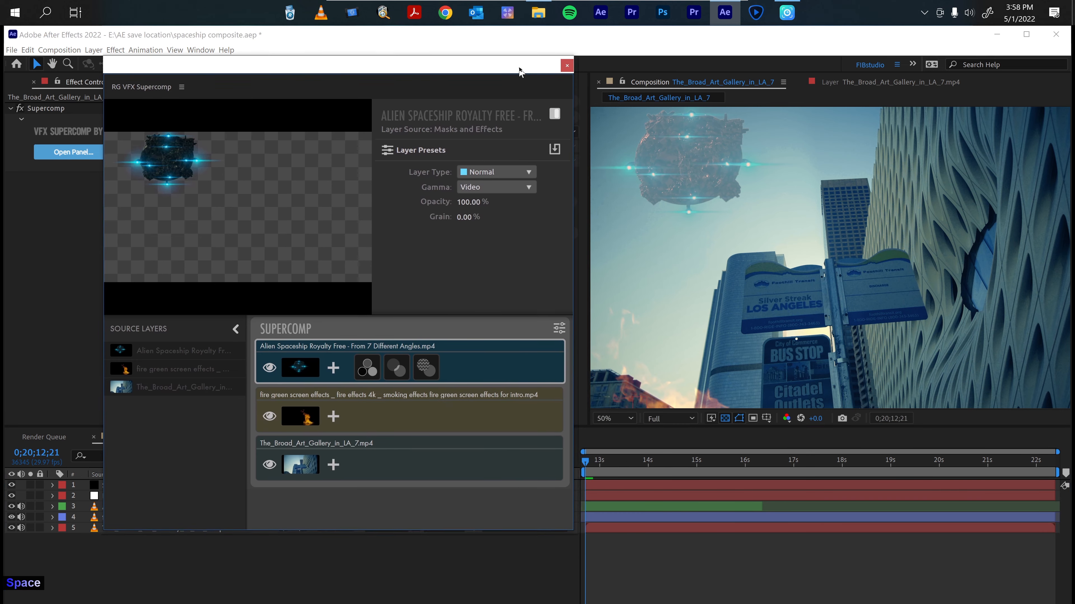
click(567, 65)
Save the project and preview playback, returning to the start of the composition.
key(ctrl+s)
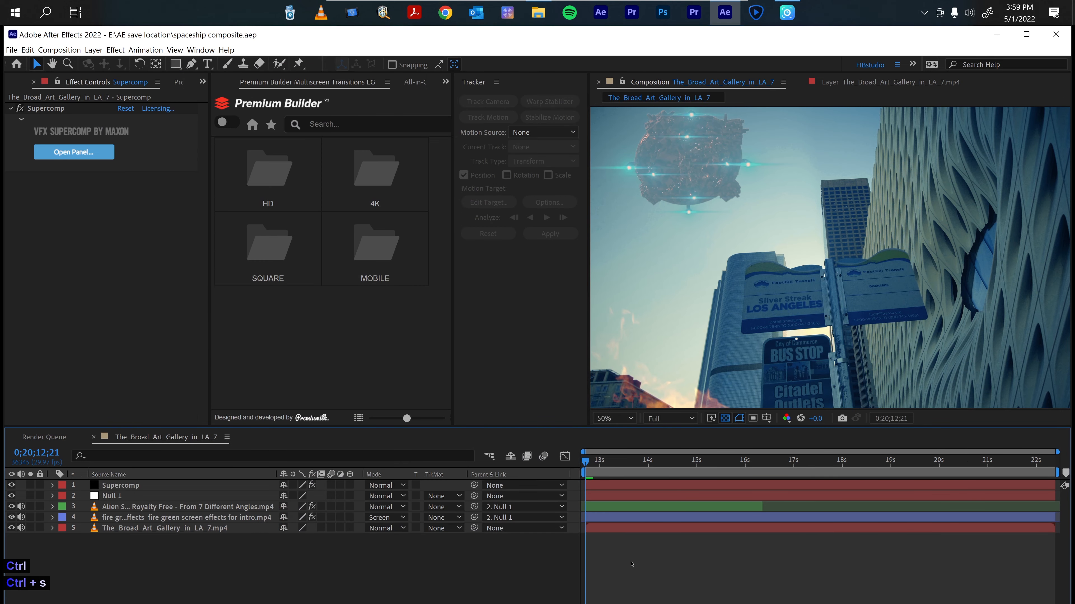
key(space)
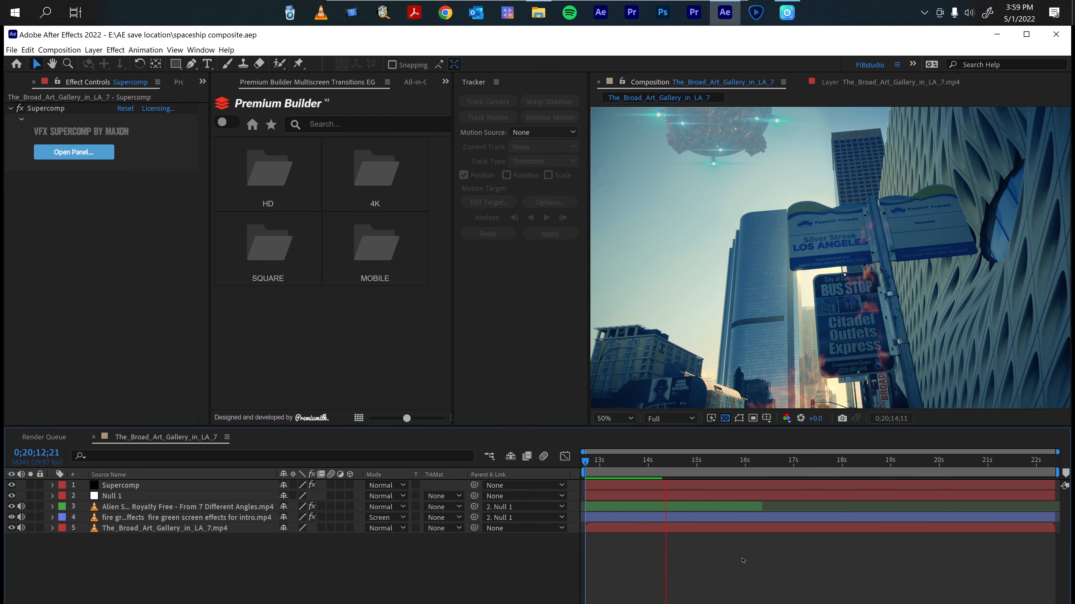
key(space)
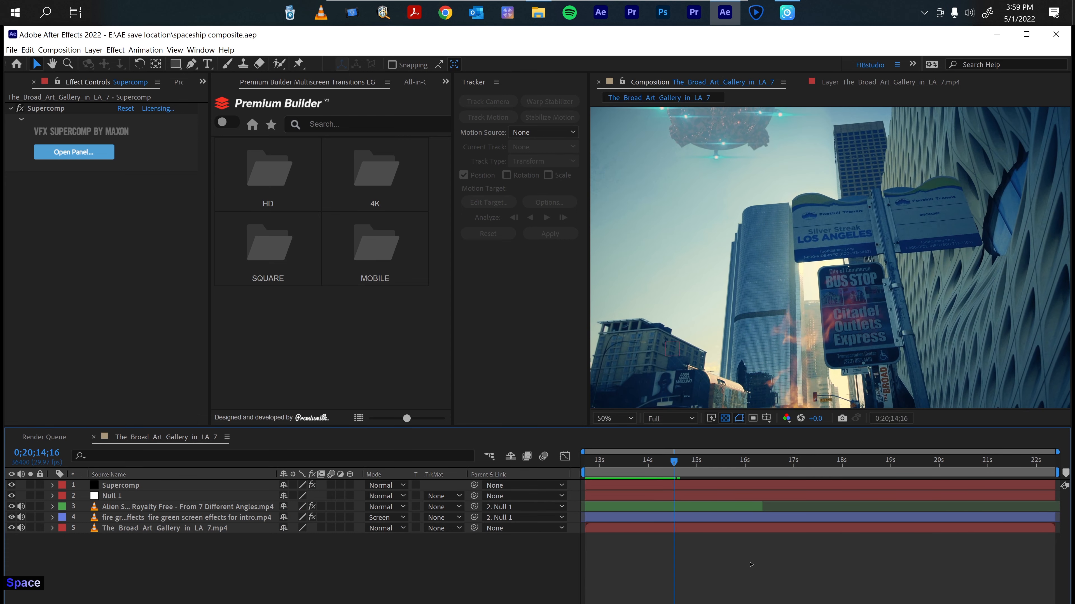
key(Home)
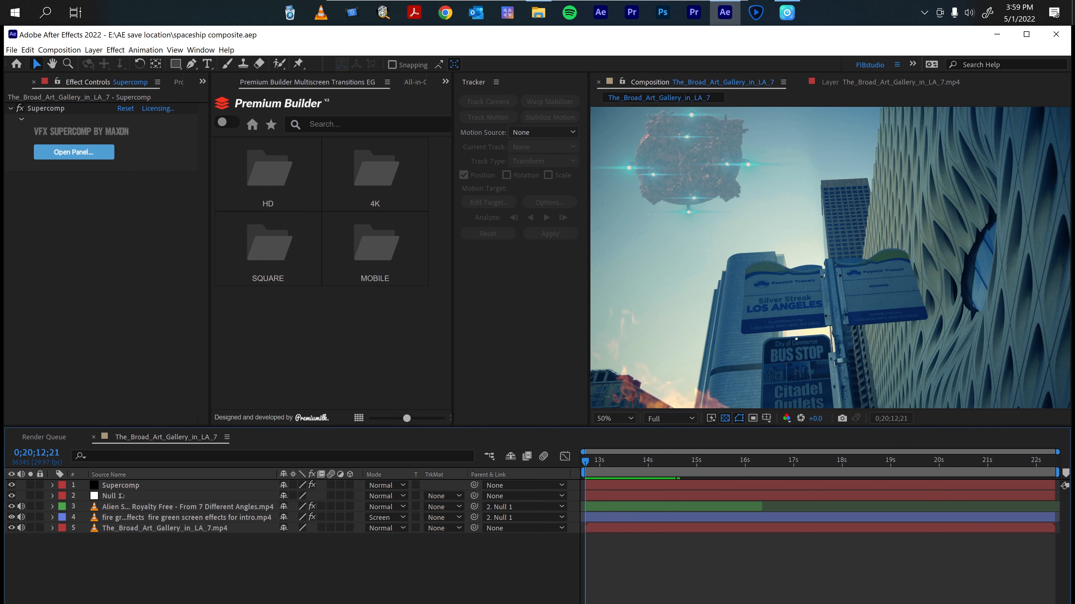
Scrub to around 0;20;20;20 and inspect the fire layer where it meets the building.
drag(586, 462, 972, 474)
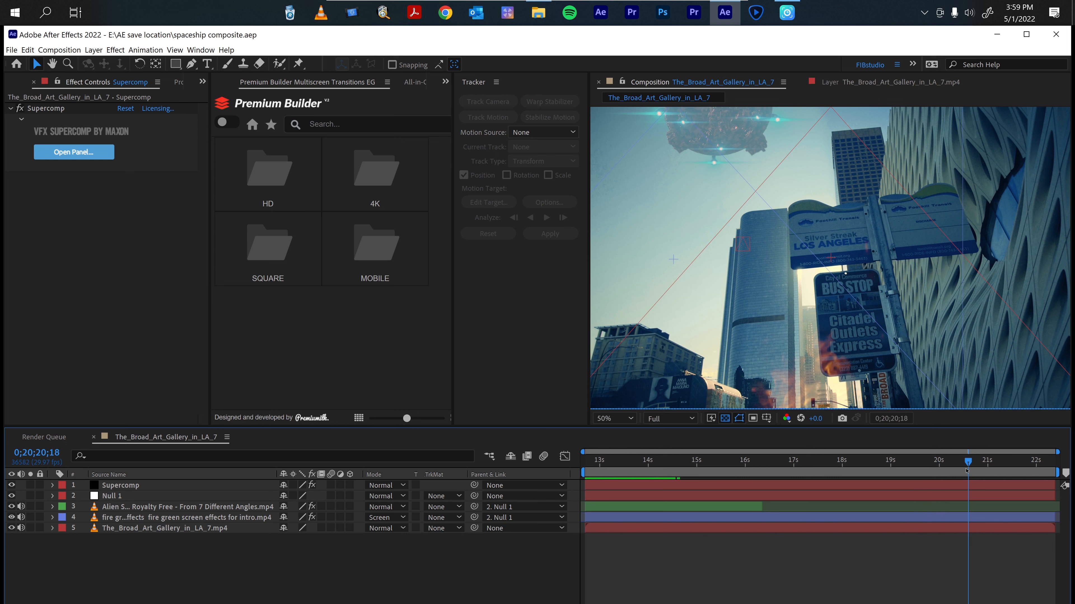
key(Page_Down)
key(Page_Down)
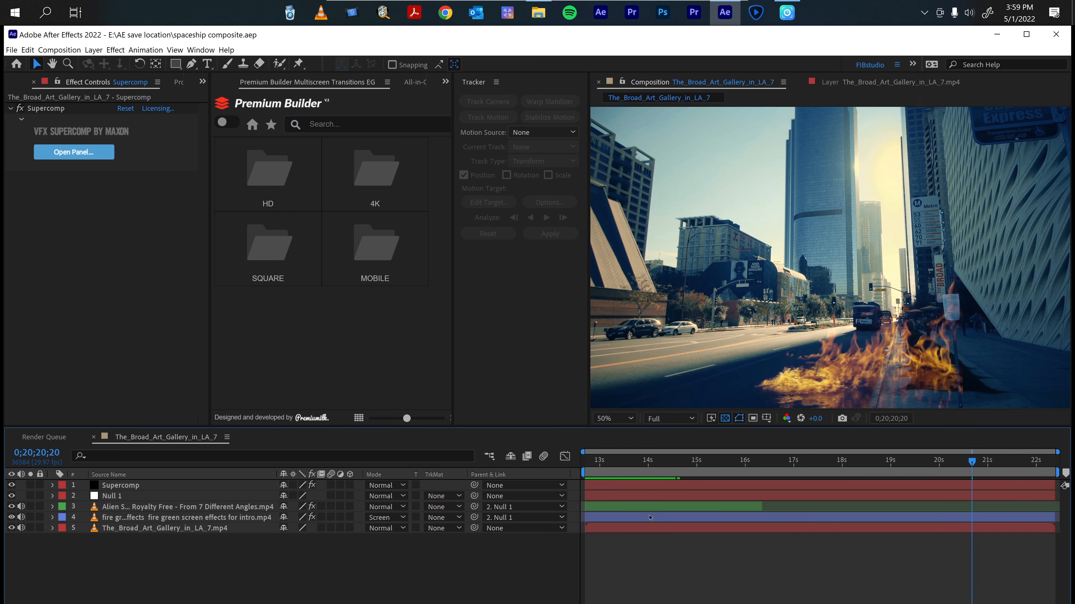
click(109, 518)
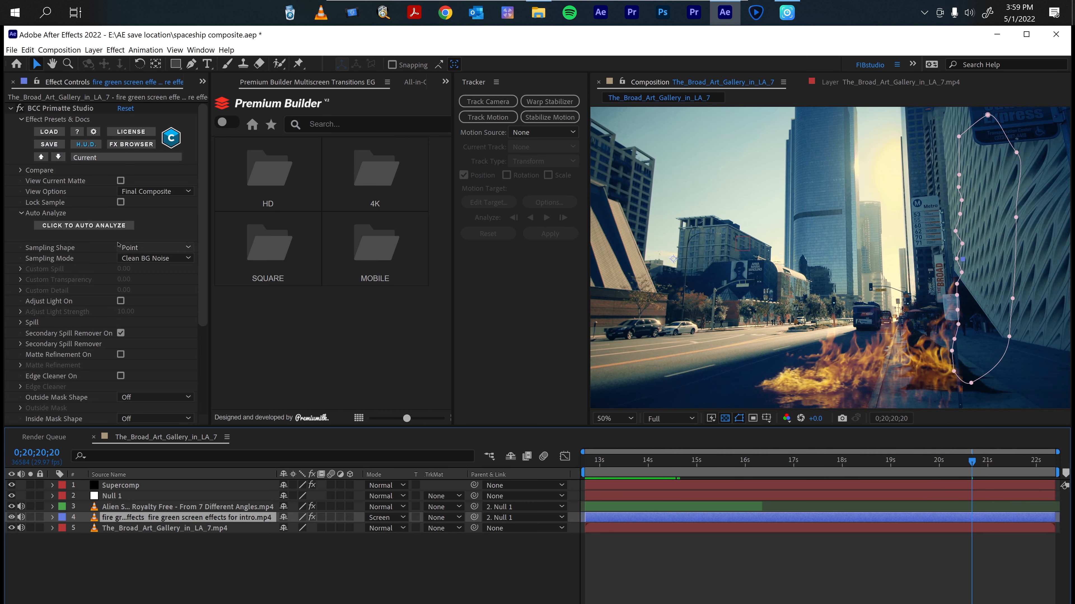
Open the Supercomp panel, add Color Correction to the fire layer, and use Optimize Black Point.
click(122, 486)
click(74, 152)
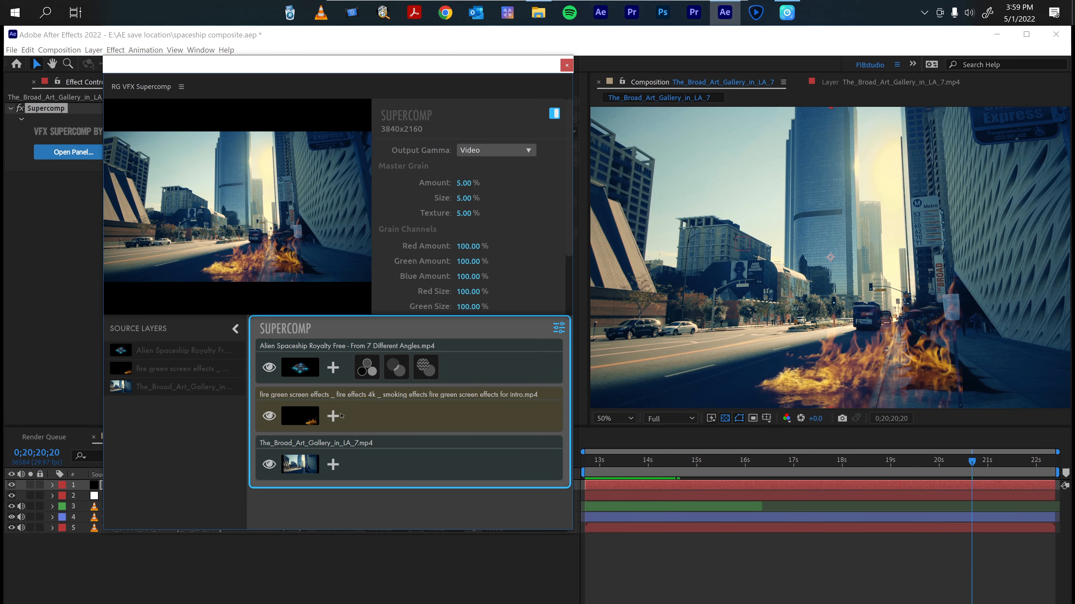
click(333, 416)
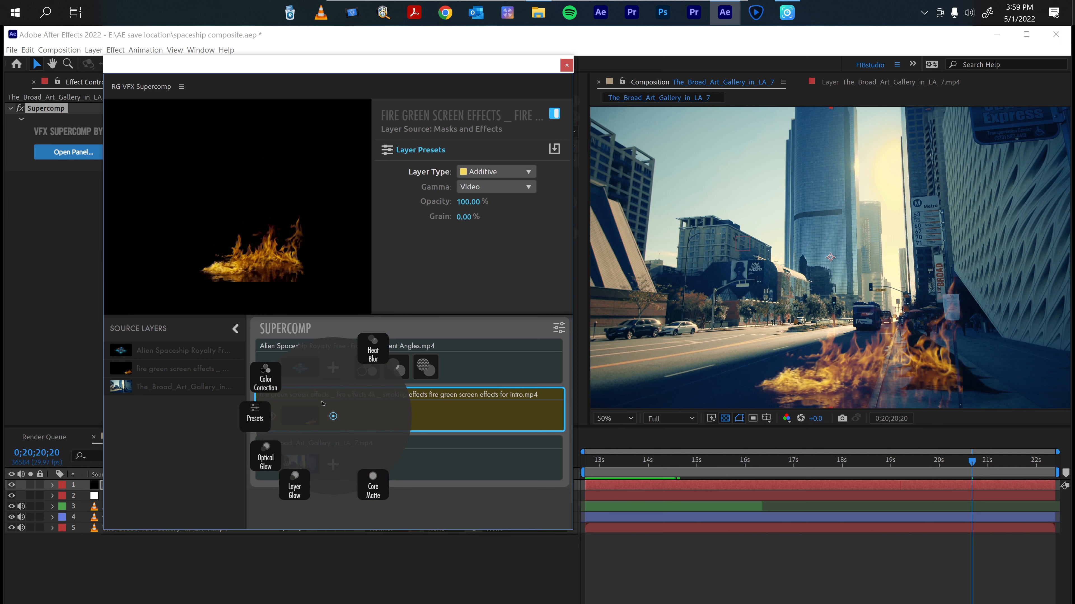
click(266, 378)
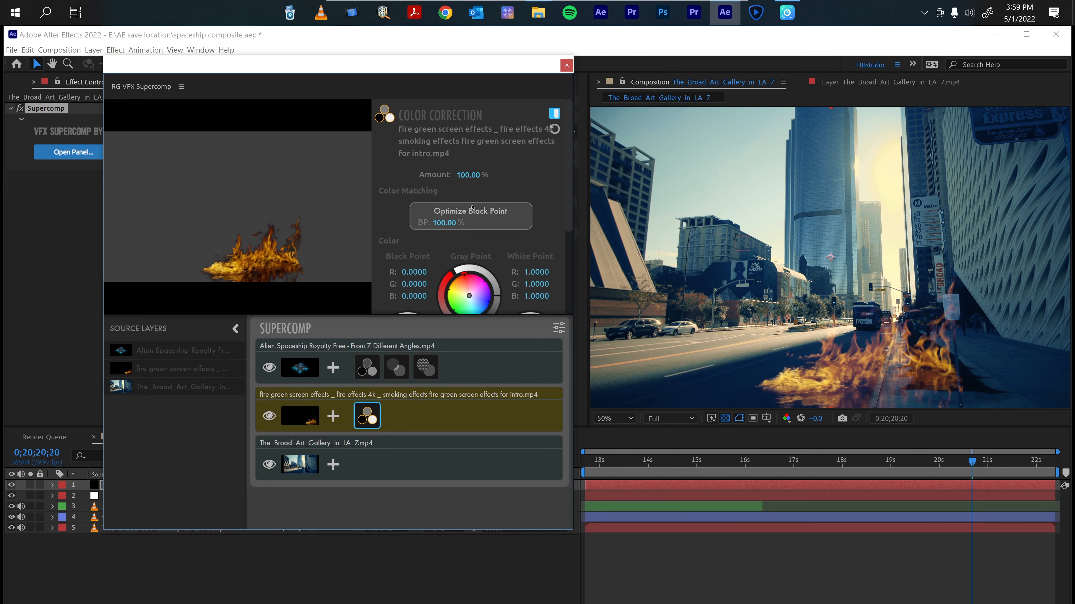
click(467, 216)
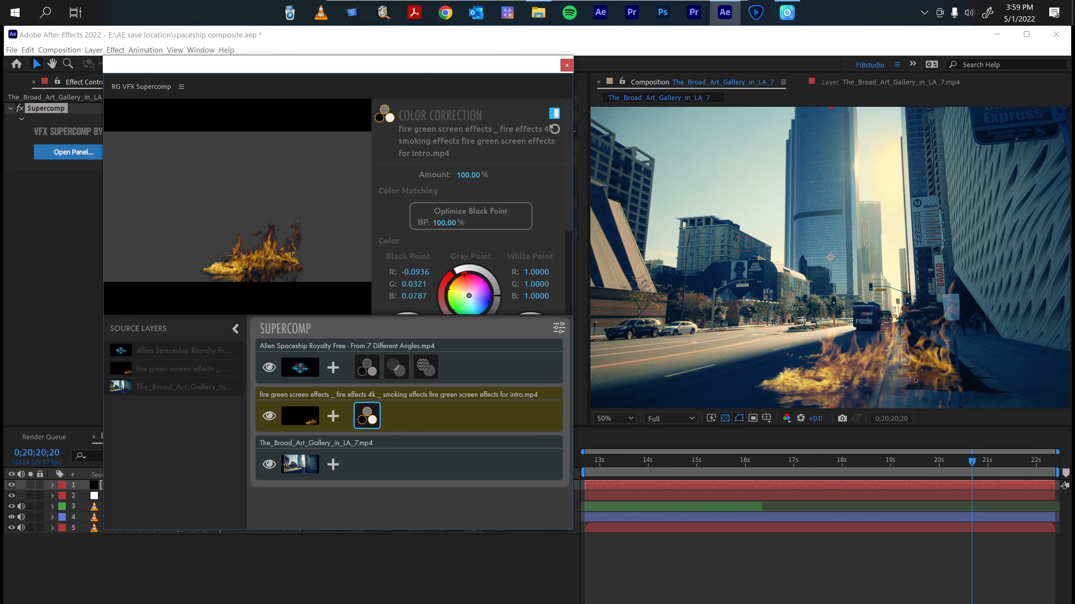
Toggle the fire's Color Correction off and on to compare, then close the Supercomp panel.
click(554, 113)
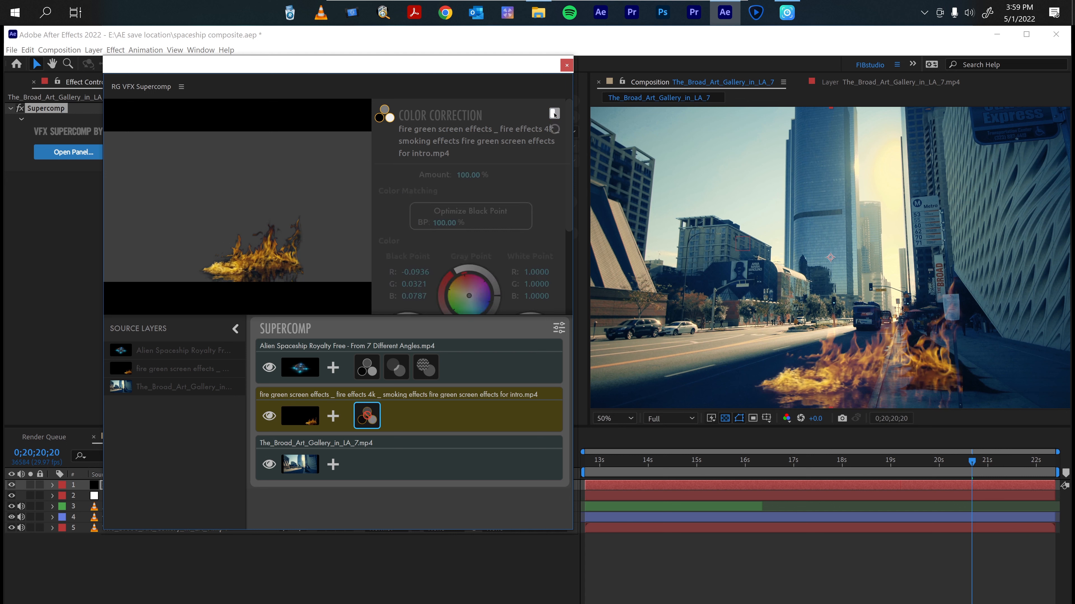
click(554, 113)
click(554, 113)
click(554, 113)
click(554, 114)
click(554, 113)
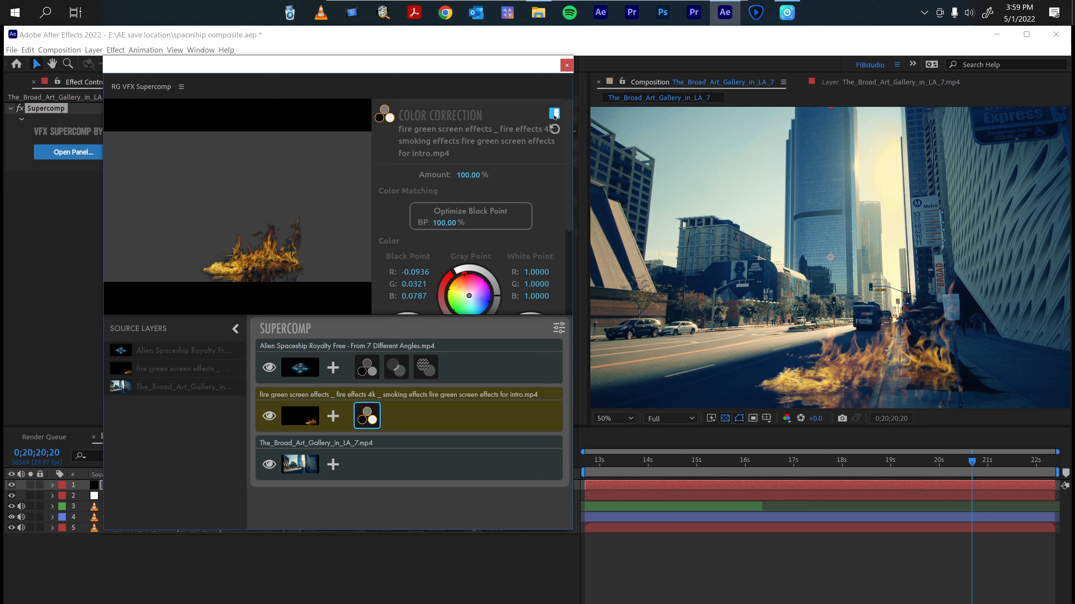
click(567, 65)
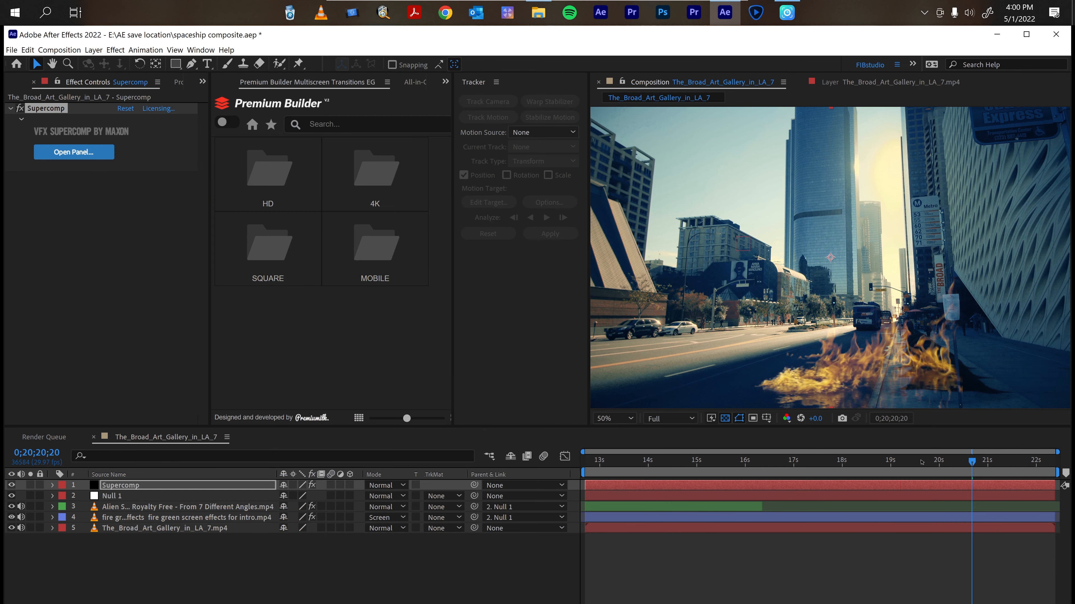
Open the fire layer's Mask 1 and pull its bottom vertex lower along the building's edge.
click(125, 518)
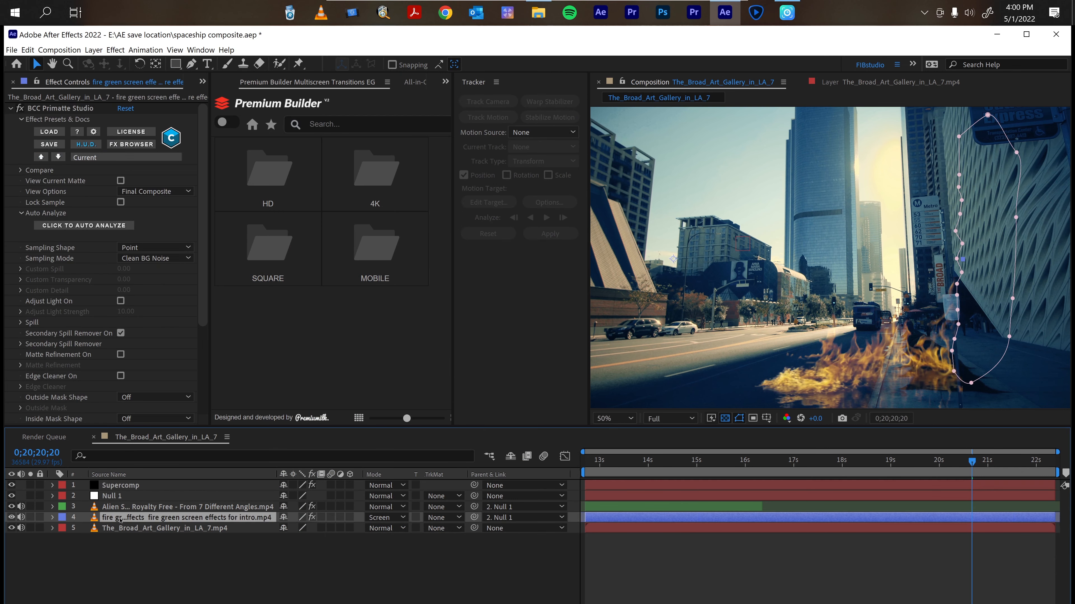
click(51, 517)
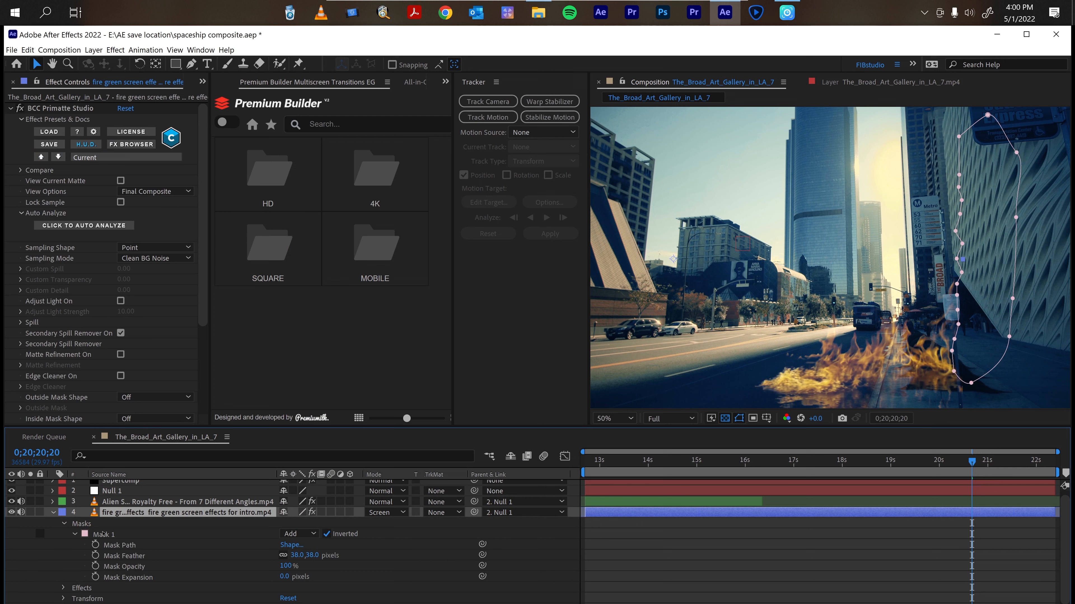
click(104, 534)
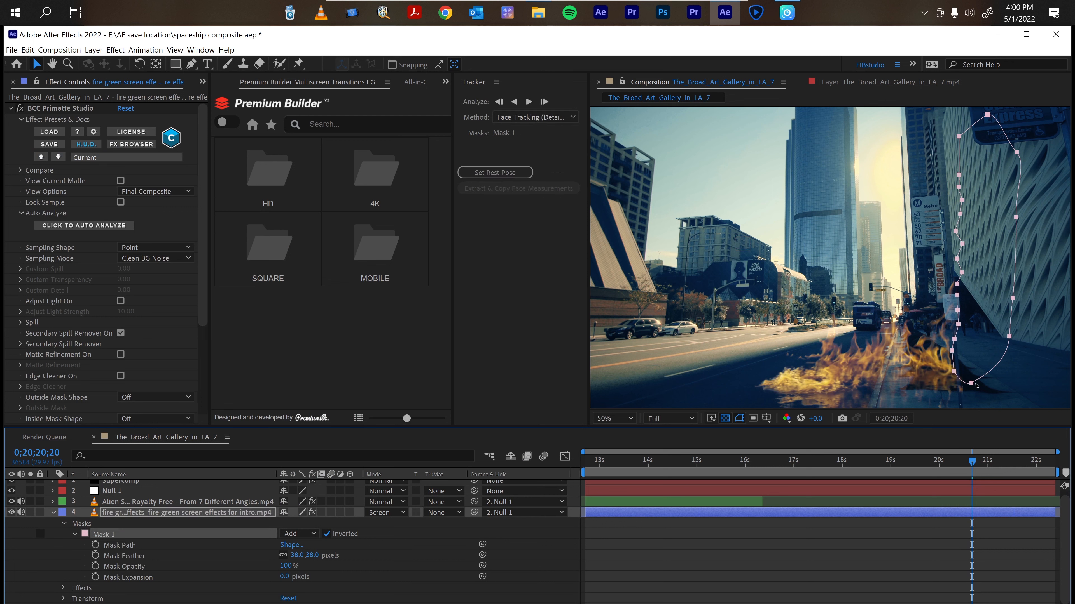
drag(971, 383, 972, 392)
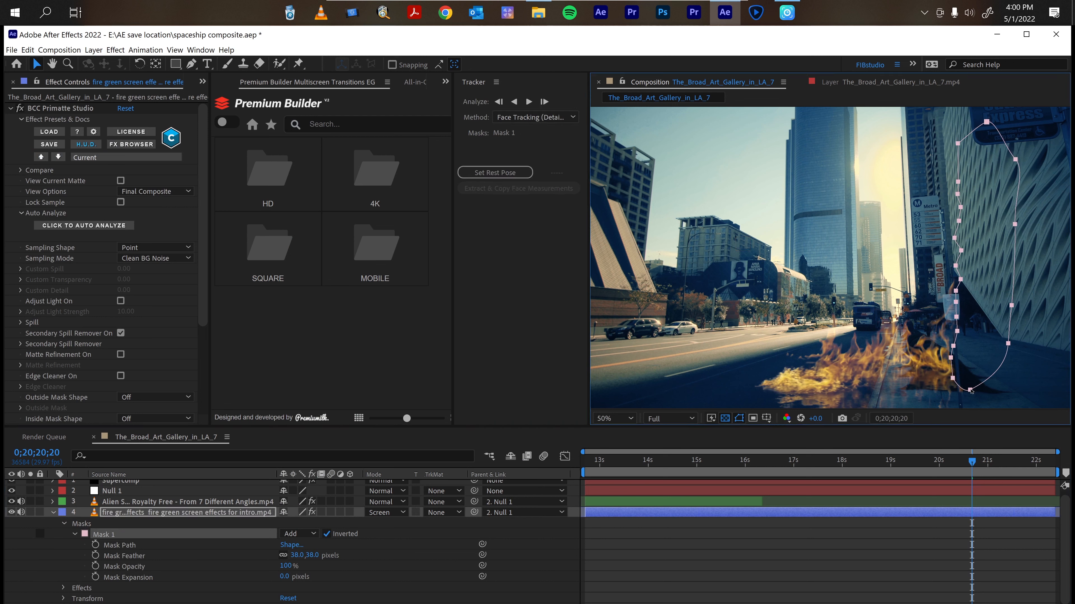
key(ctrl+z)
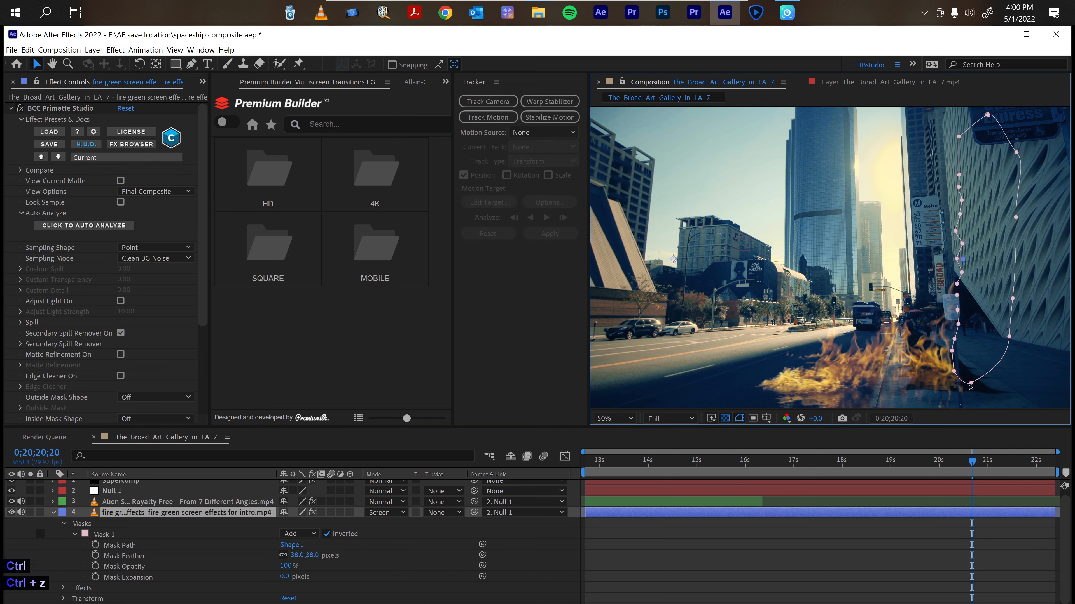
drag(971, 383, 965, 419)
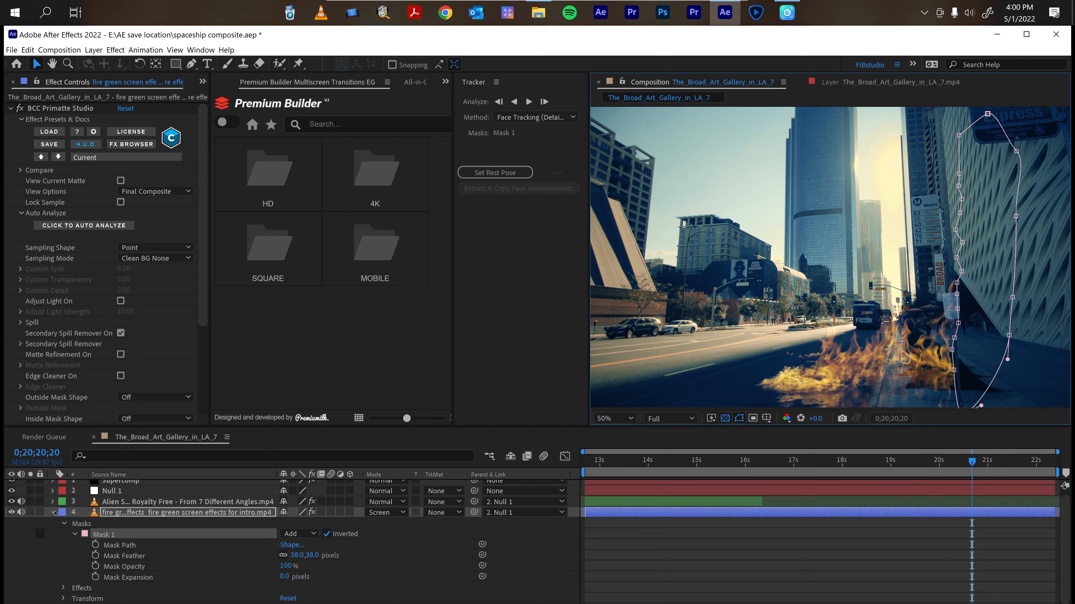
Collapse the fire layer's properties and reopen the Supercomp panel from the Supercomp layer.
click(54, 513)
click(132, 485)
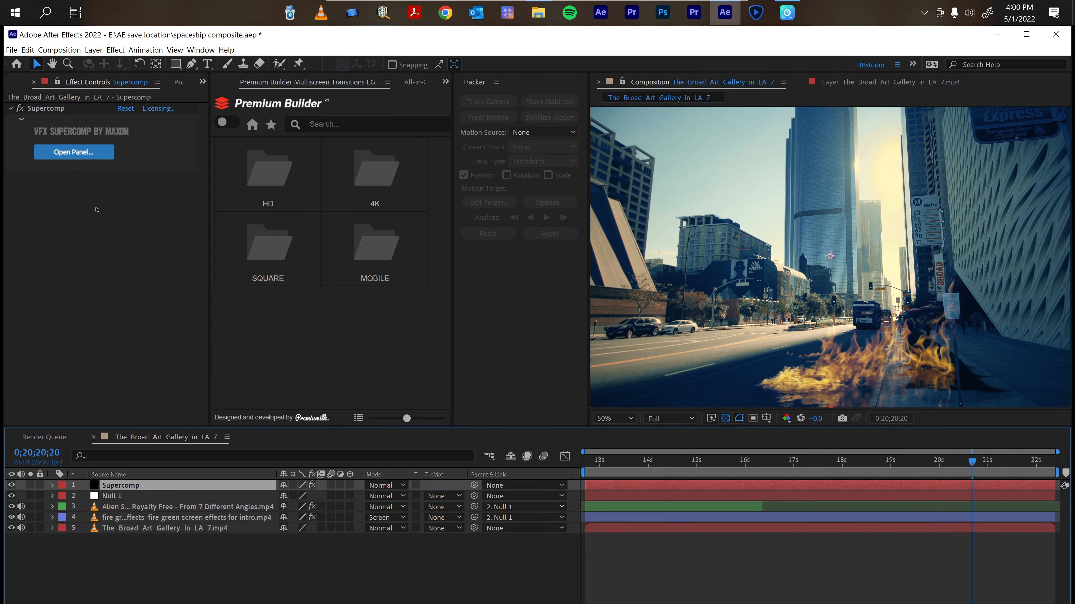
click(92, 153)
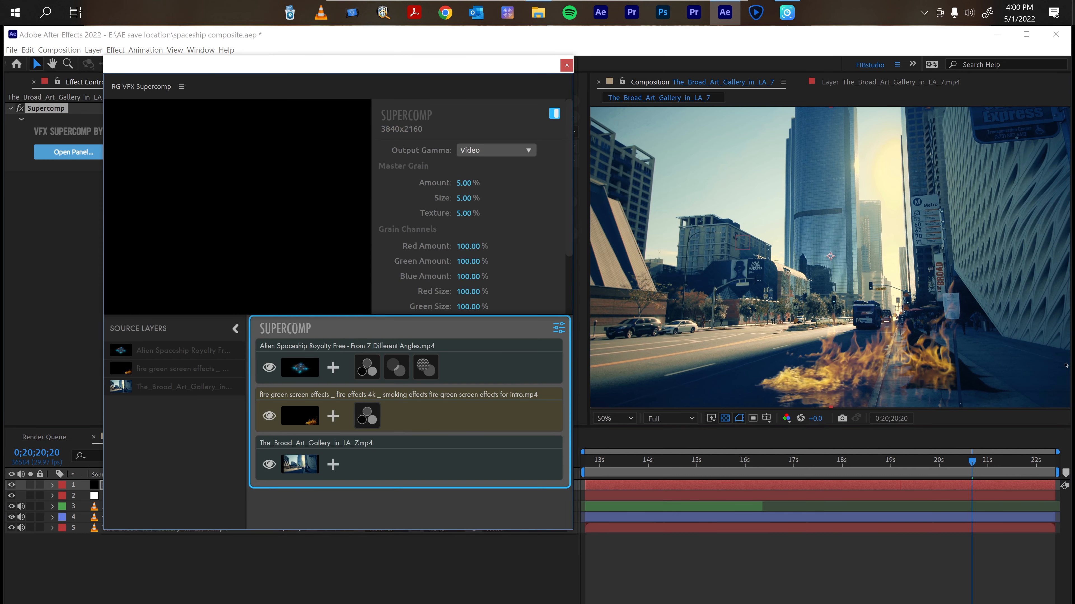
Add a Core Matte effect to the fire layer in Supercomp.
click(366, 412)
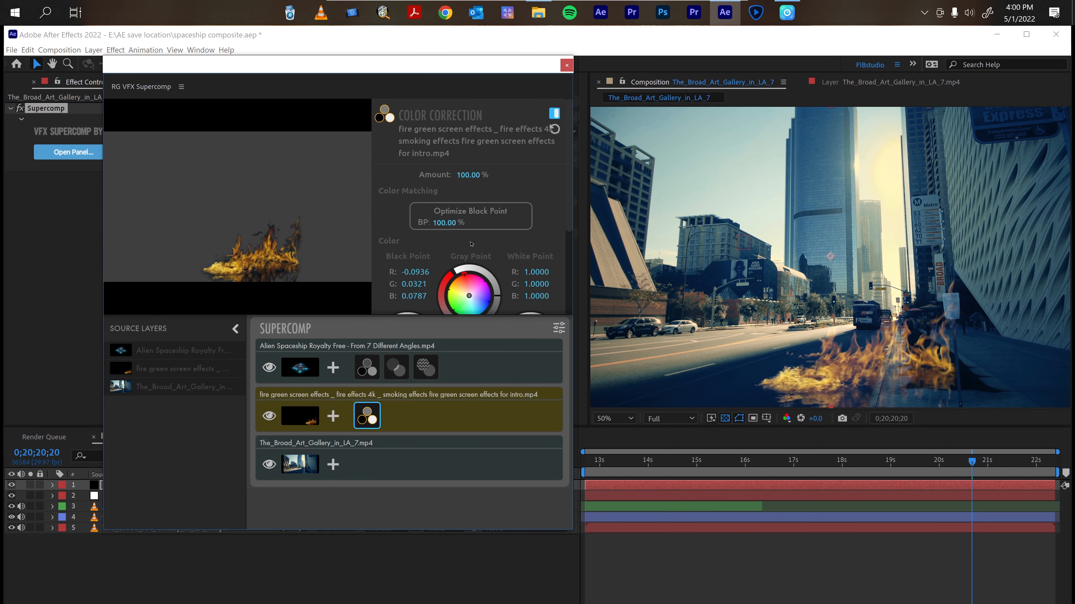
click(333, 416)
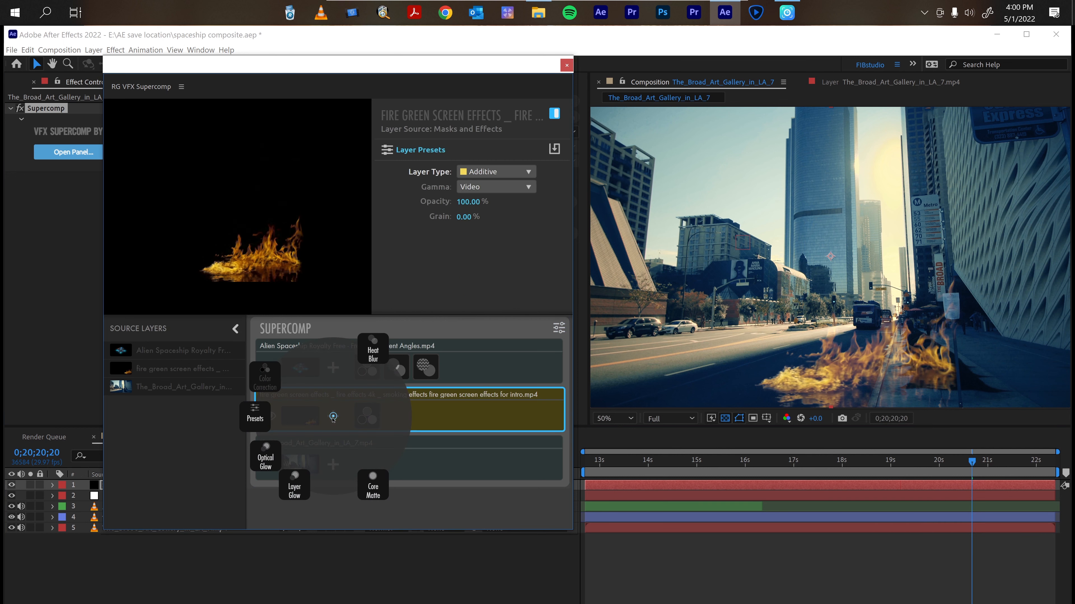
click(371, 487)
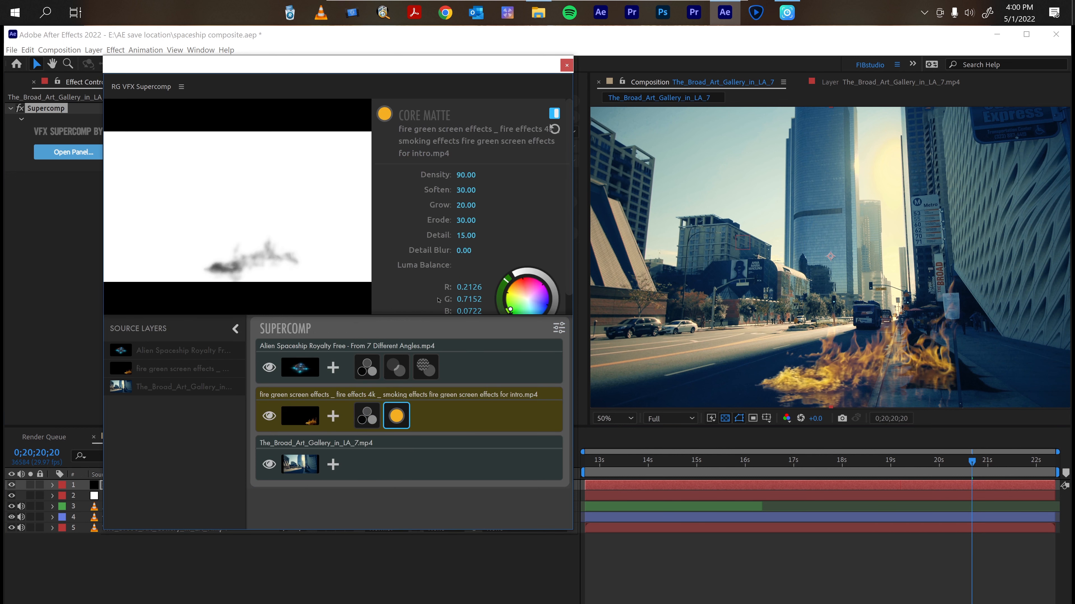
Around 0;20;19;05, set the Core Matte's Density to 90.70 and its Erode to 31.10.
scroll(471, 238, down, 1)
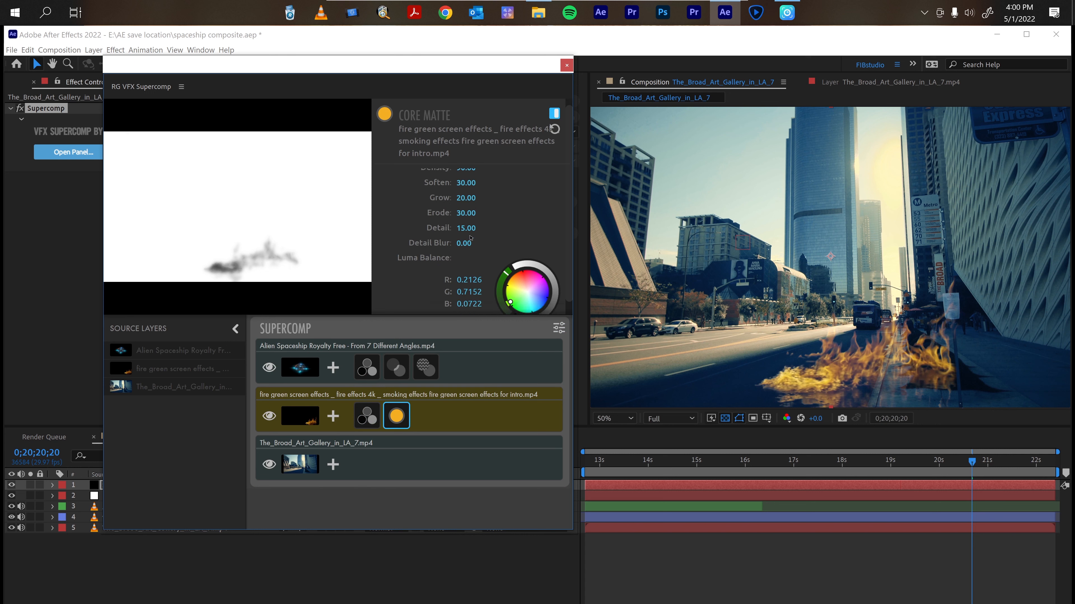
scroll(470, 238, down, 2)
scroll(470, 238, up, 3)
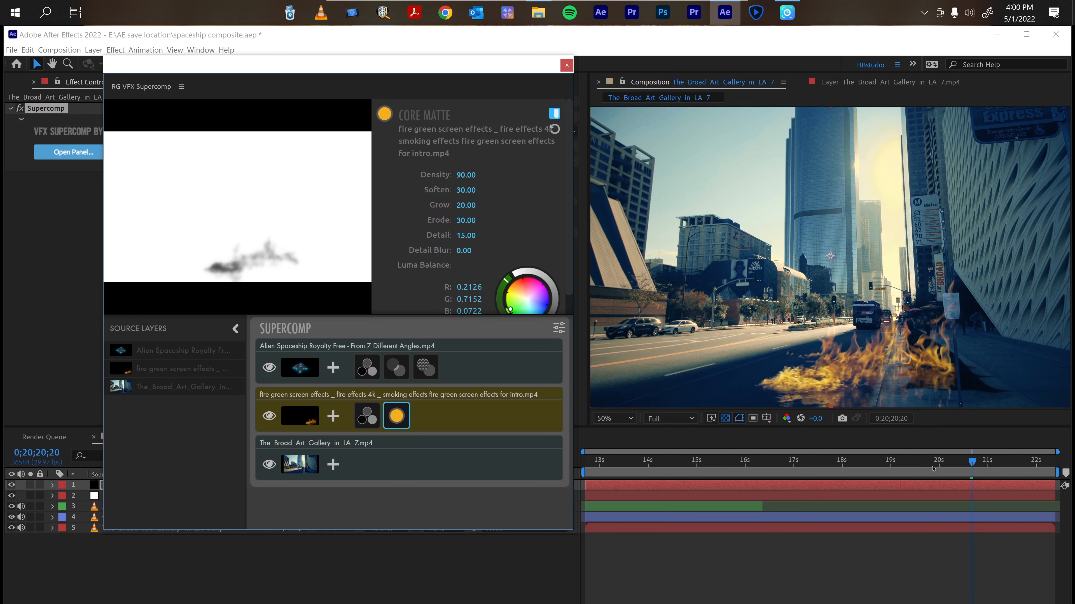
drag(972, 460, 856, 461)
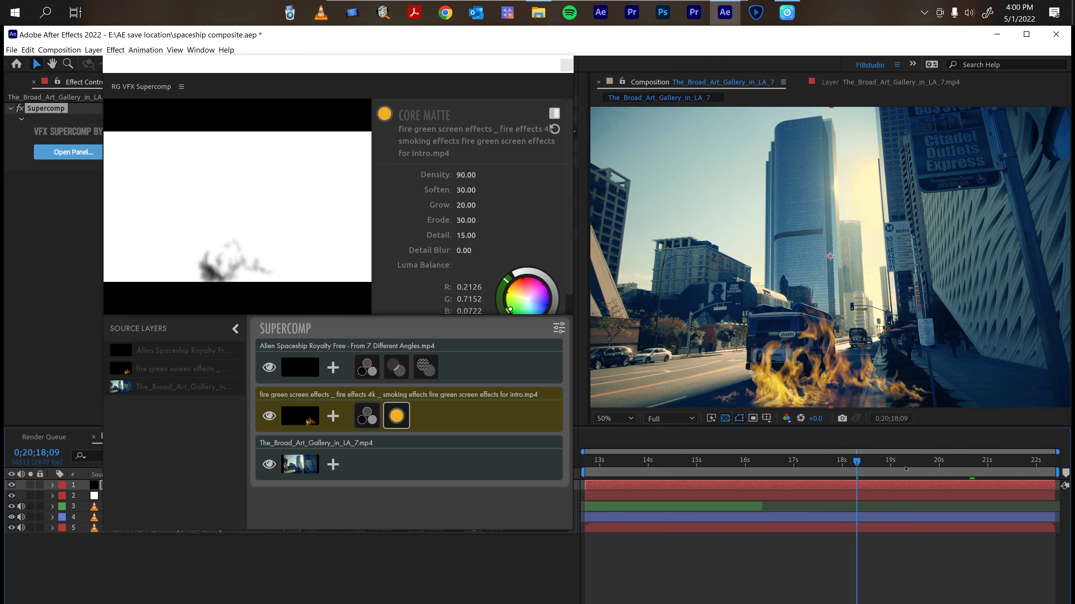
drag(859, 463, 902, 462)
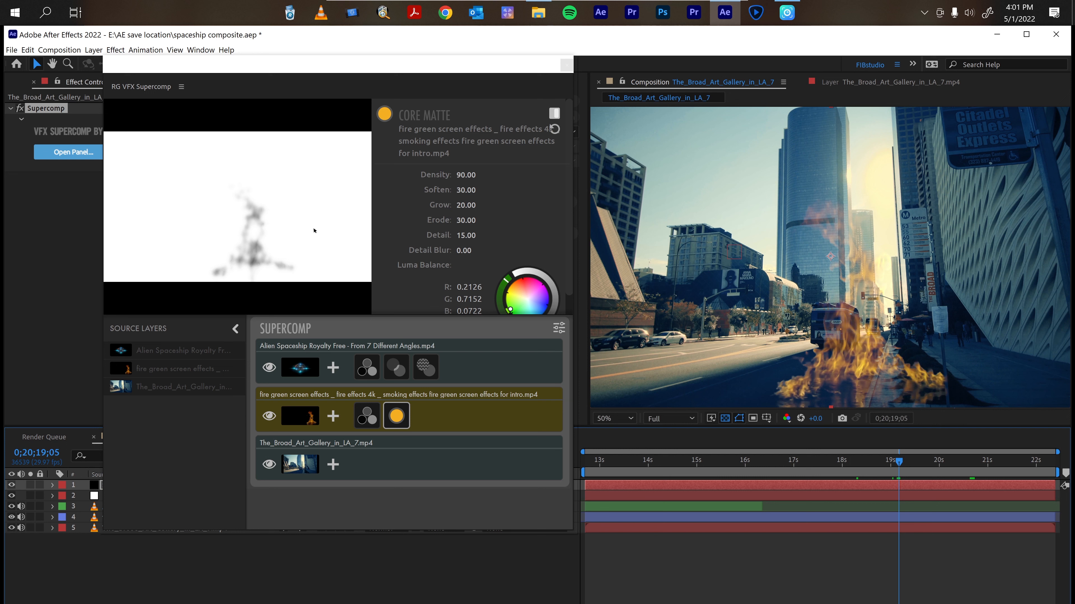
click(458, 175)
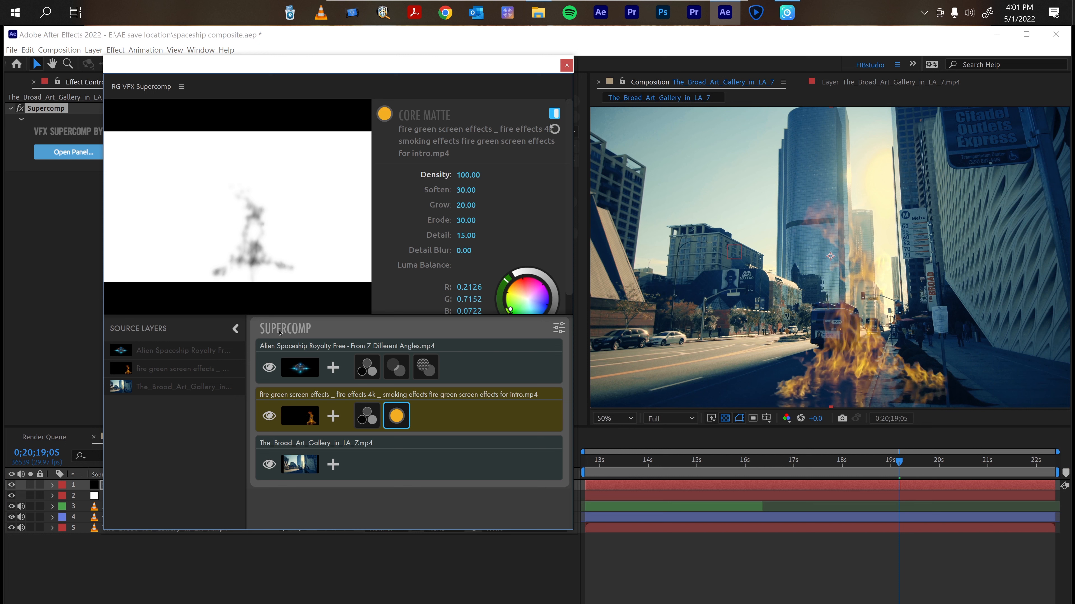
drag(466, 178, 459, 178)
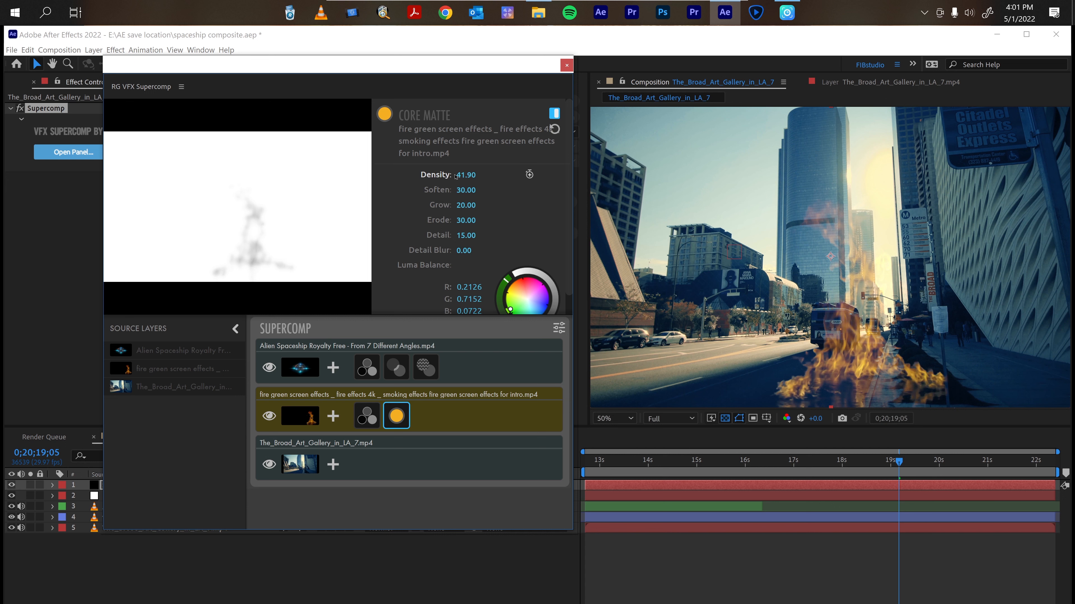
drag(462, 176, 484, 175)
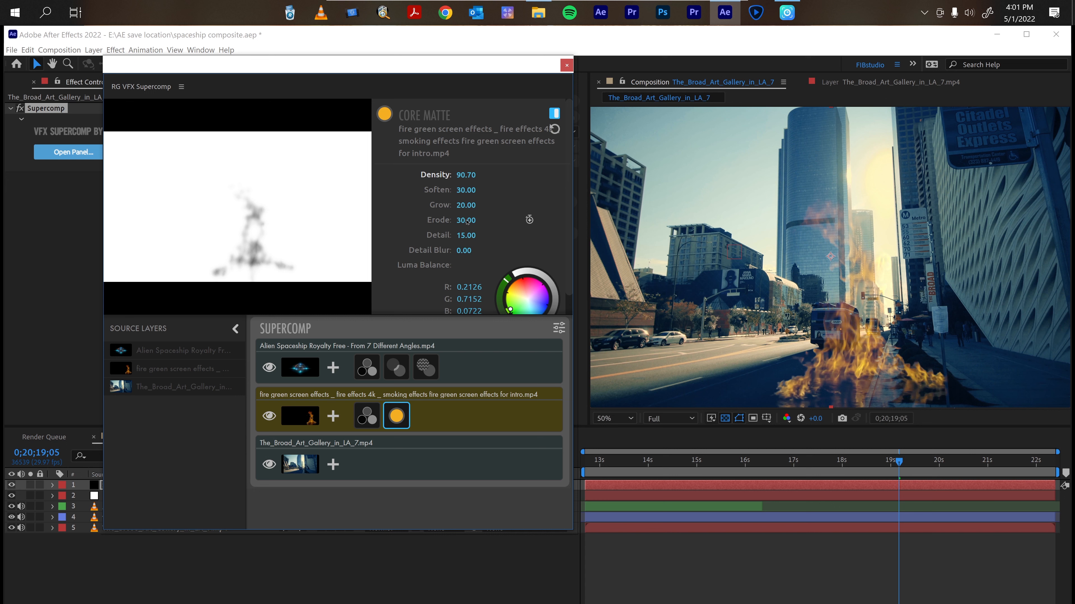
drag(466, 222, 464, 225)
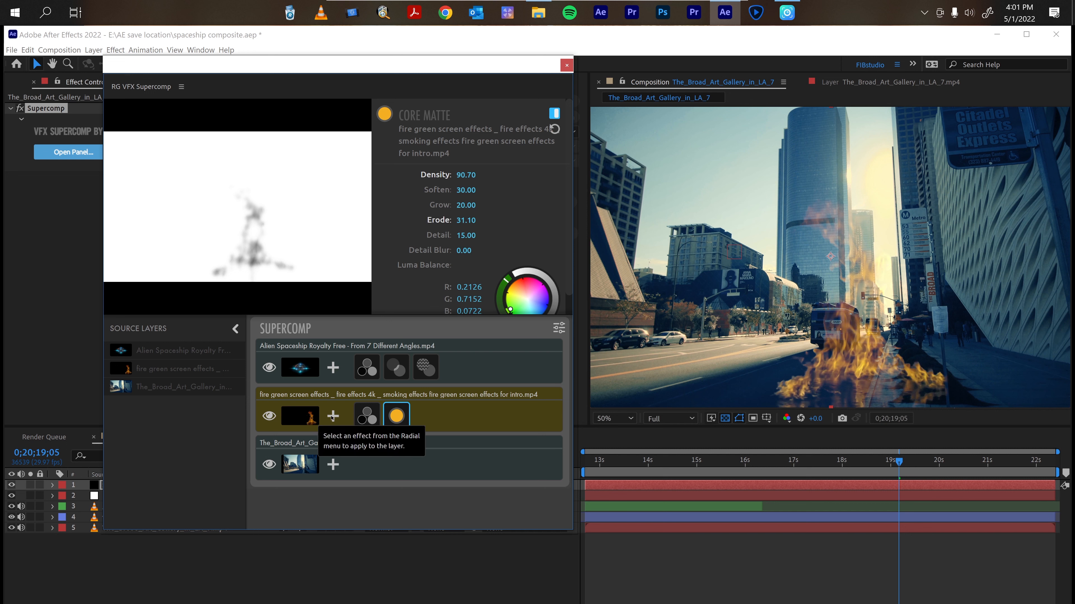
Add a Heat Blur effect to the fire layer and scrub the timeline to review the fire.
click(332, 416)
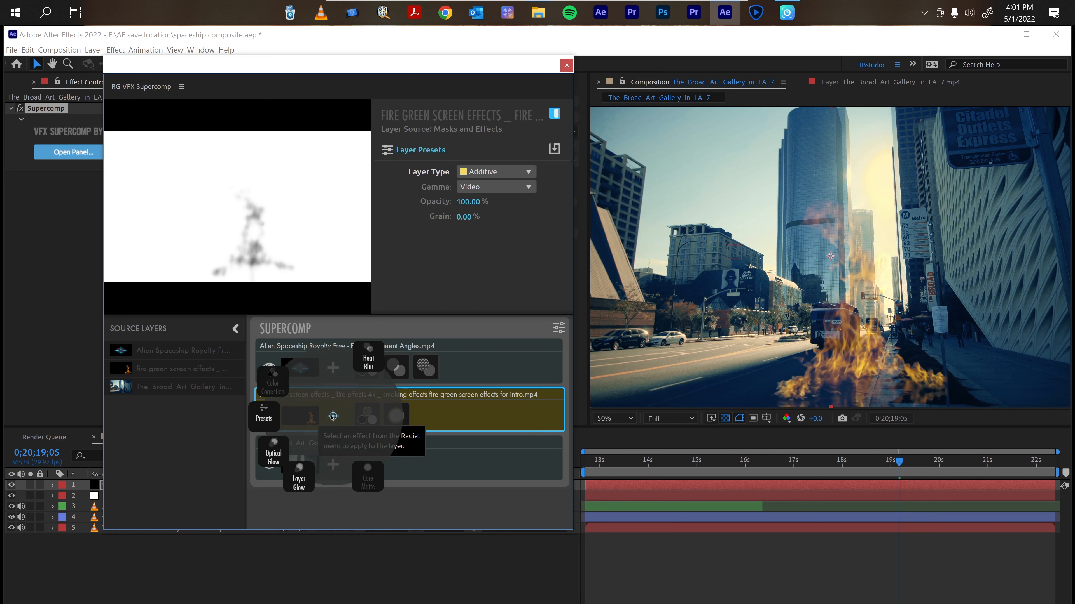
click(378, 354)
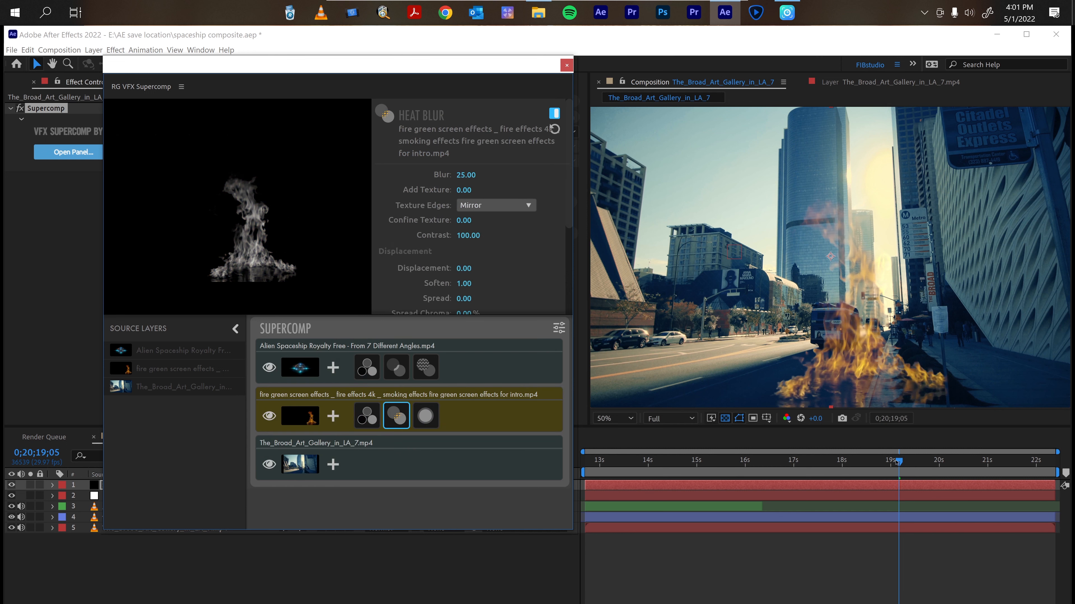
drag(900, 463, 722, 475)
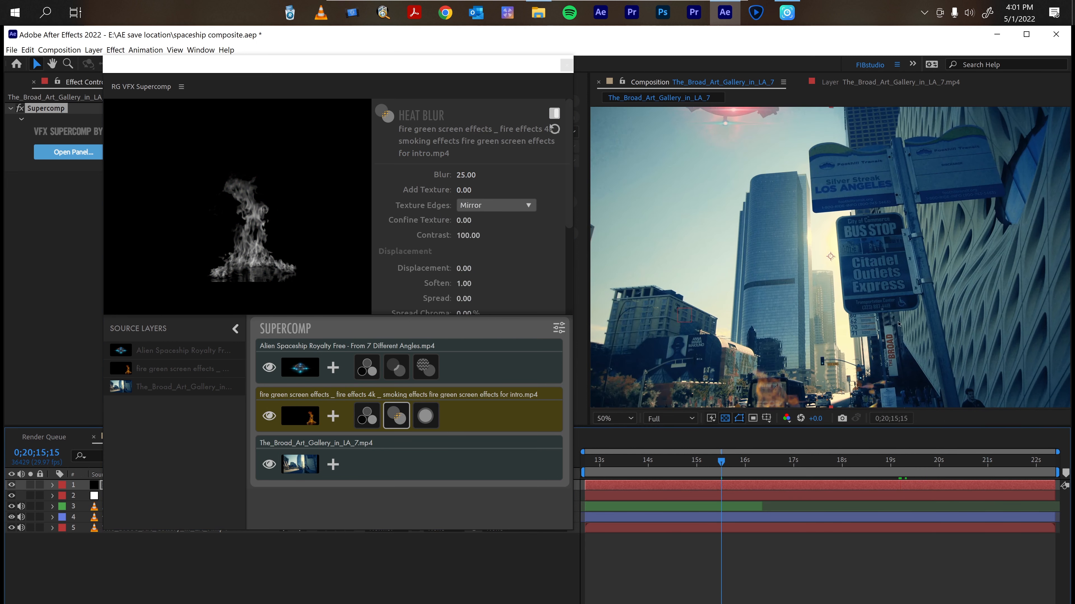
drag(708, 464, 631, 466)
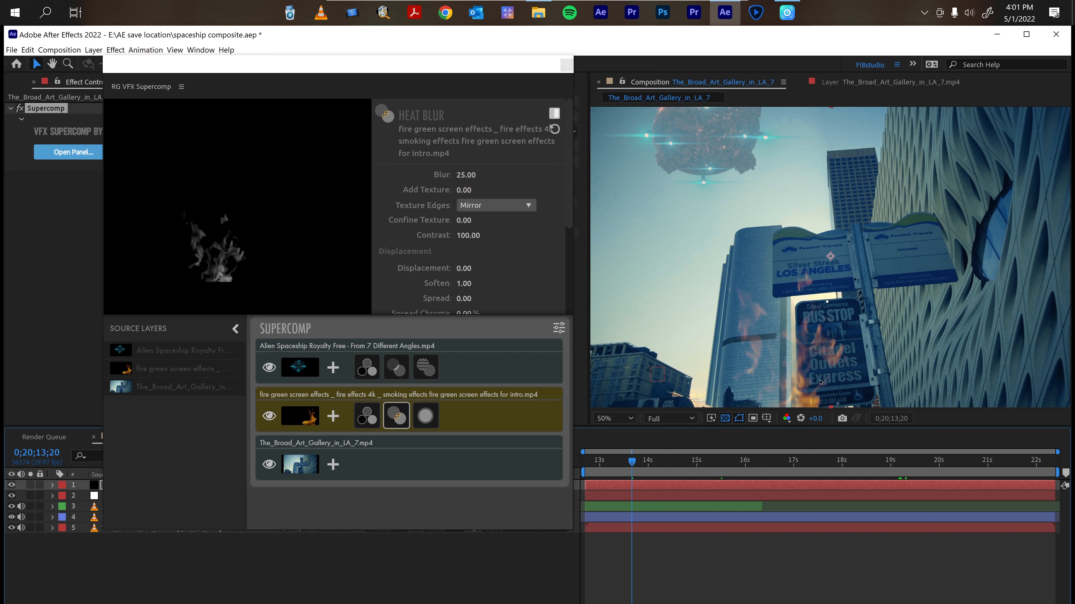
drag(633, 462, 713, 461)
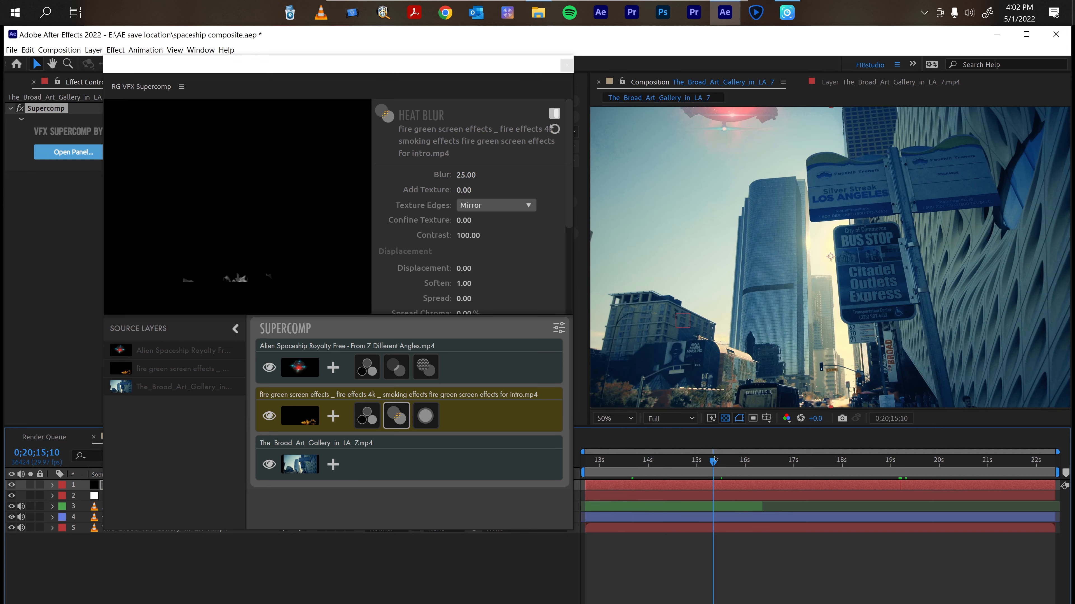
drag(720, 466, 828, 477)
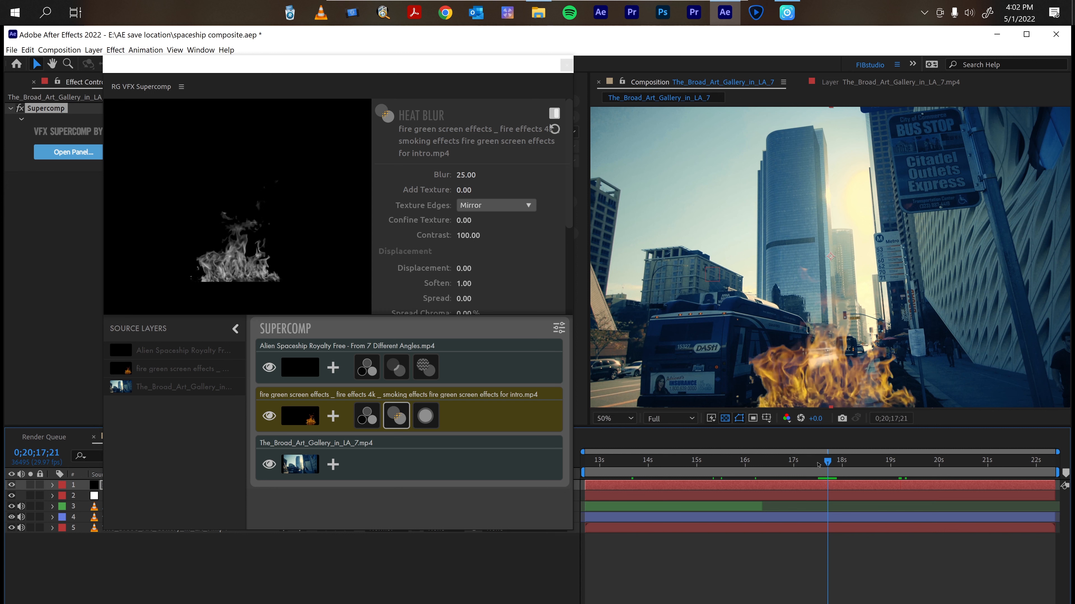
drag(905, 461, 962, 461)
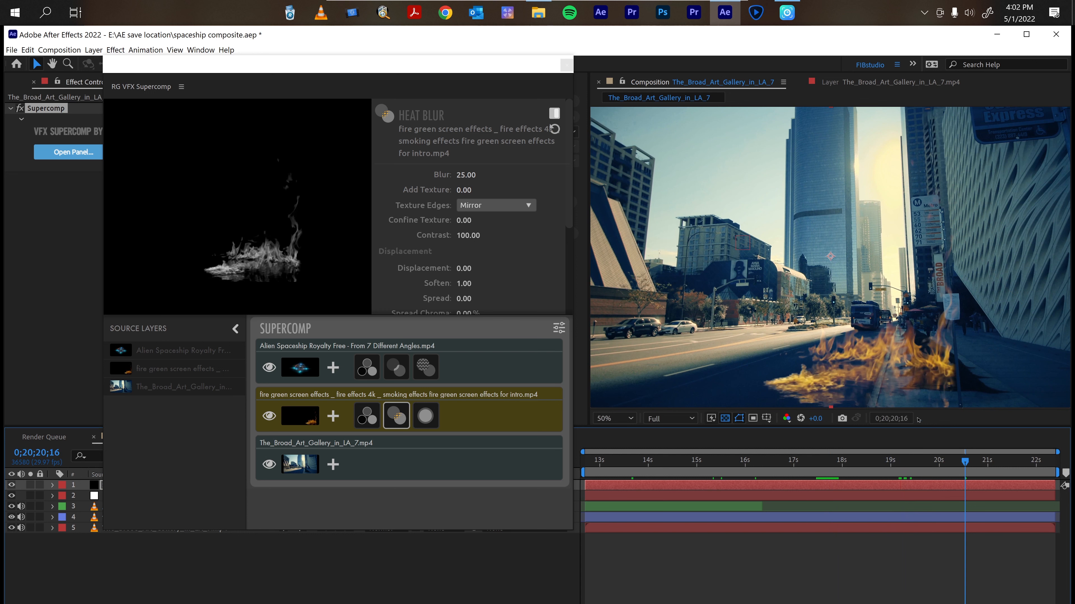
drag(966, 460, 776, 464)
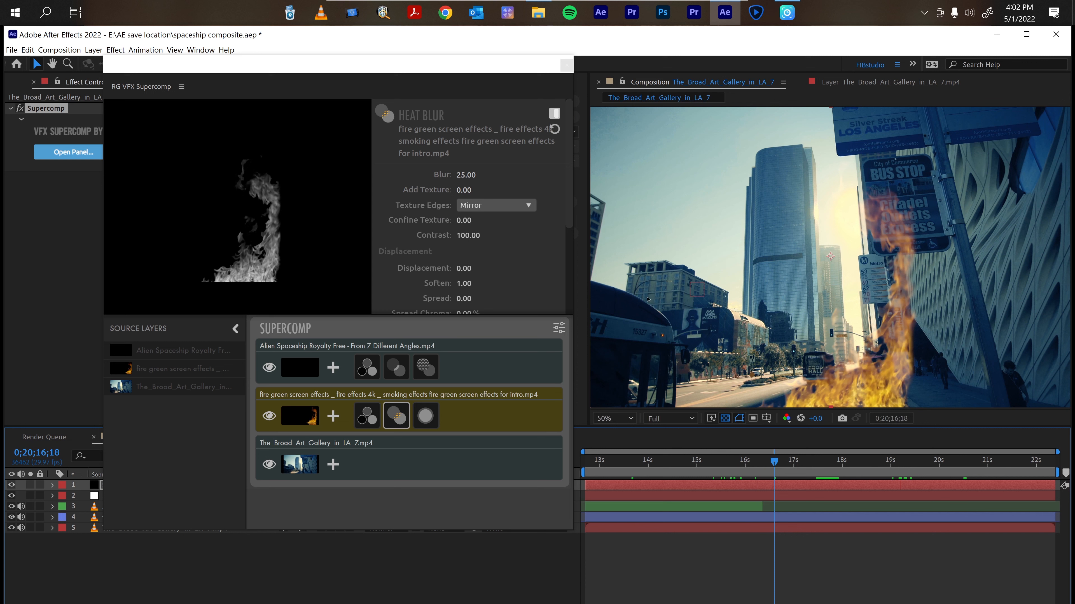
Set the Heat Blur's Add Texture to 2.10 and its Displacement to 6.90.
click(464, 191)
click(442, 191)
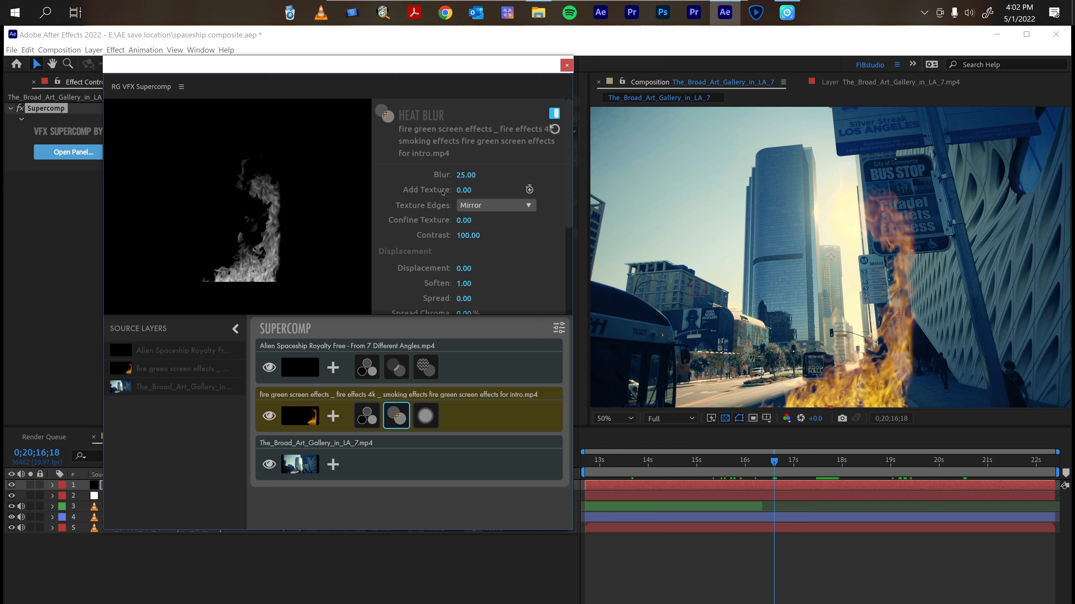
drag(461, 191, 464, 191)
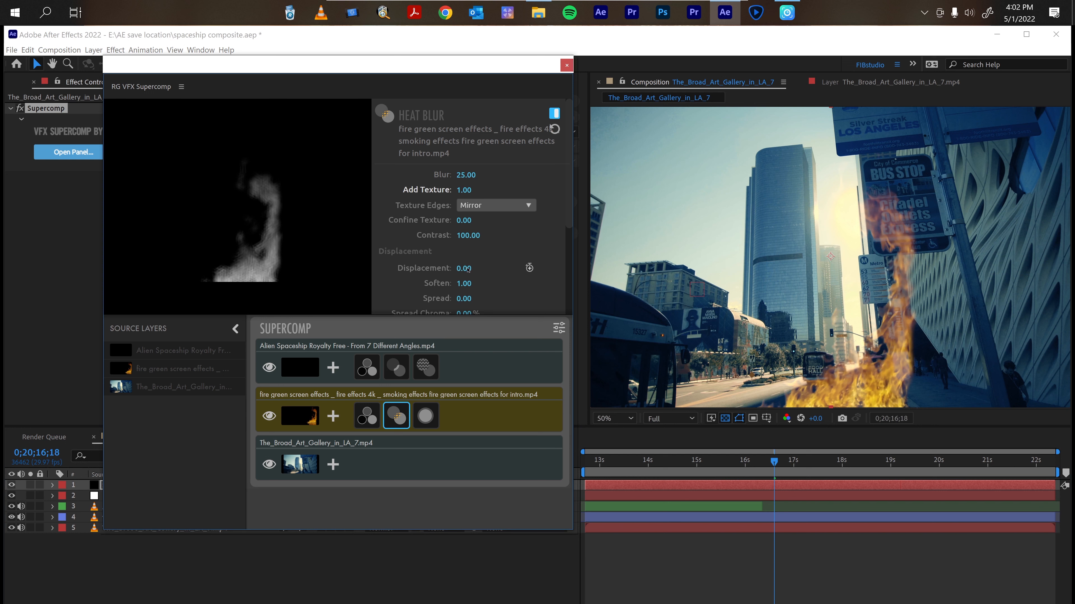
drag(465, 269, 468, 270)
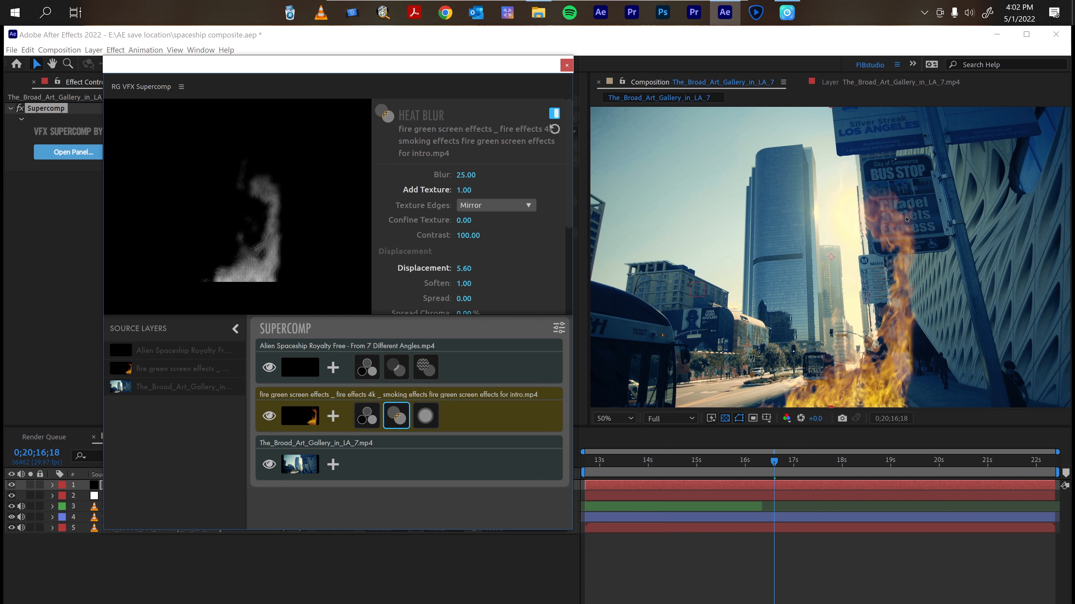
drag(462, 268, 465, 267)
drag(459, 194, 466, 192)
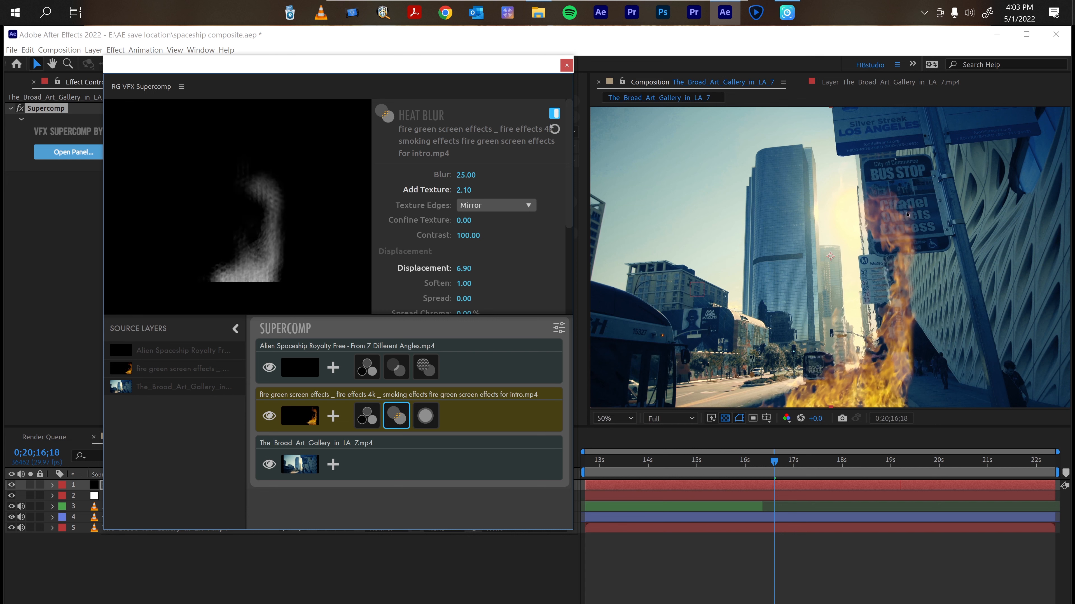
Zoom in on the fire at the bus stop sign and toggle the Heat Blur off and on to compare.
key(period)
key(period)
key(space)
drag(953, 204, 688, 354)
key(space)
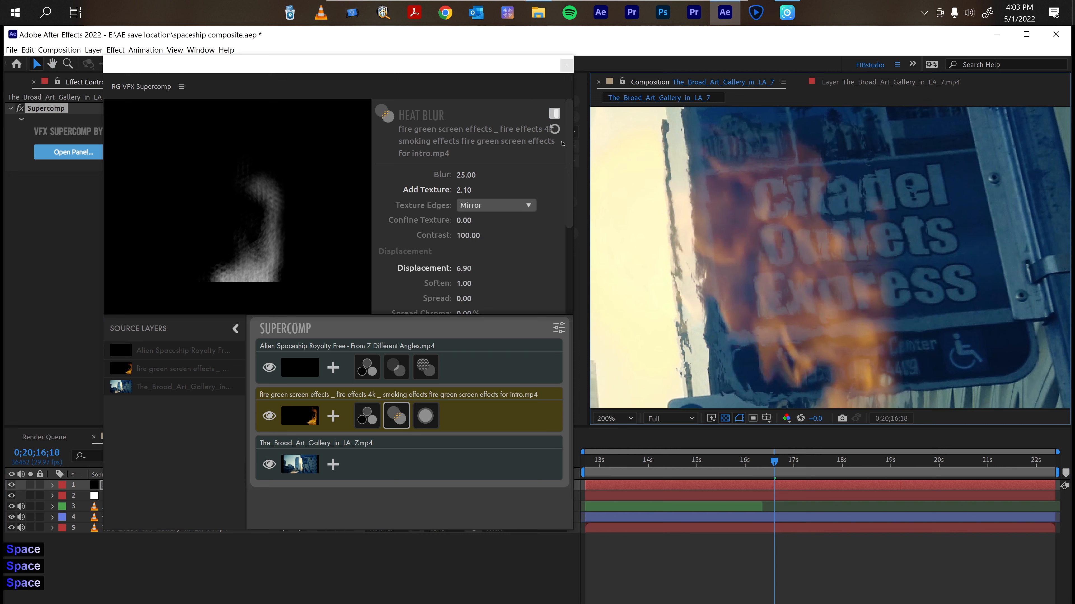
click(552, 115)
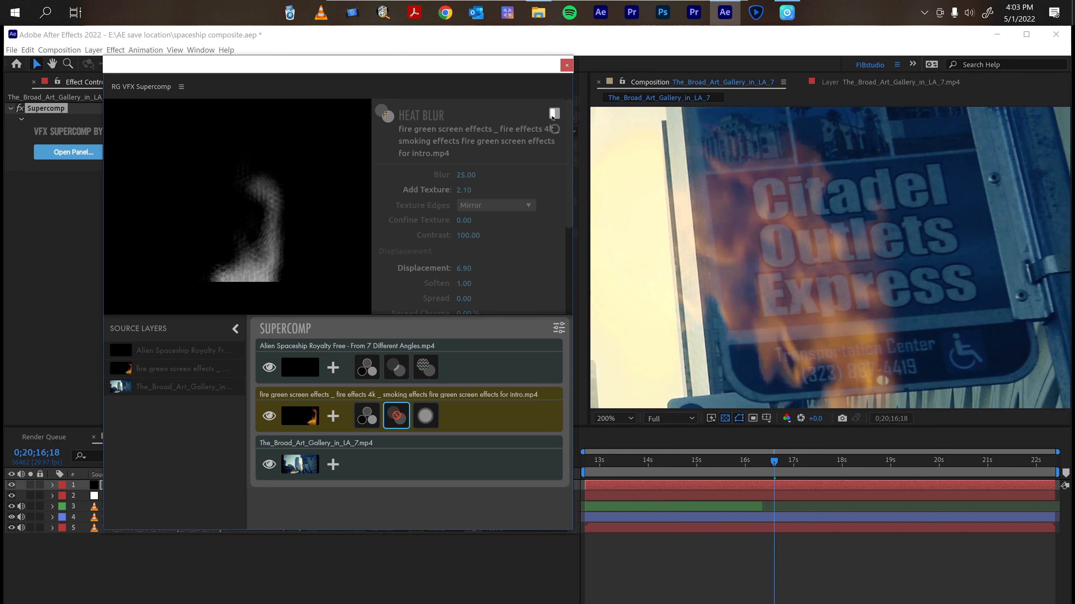
click(553, 113)
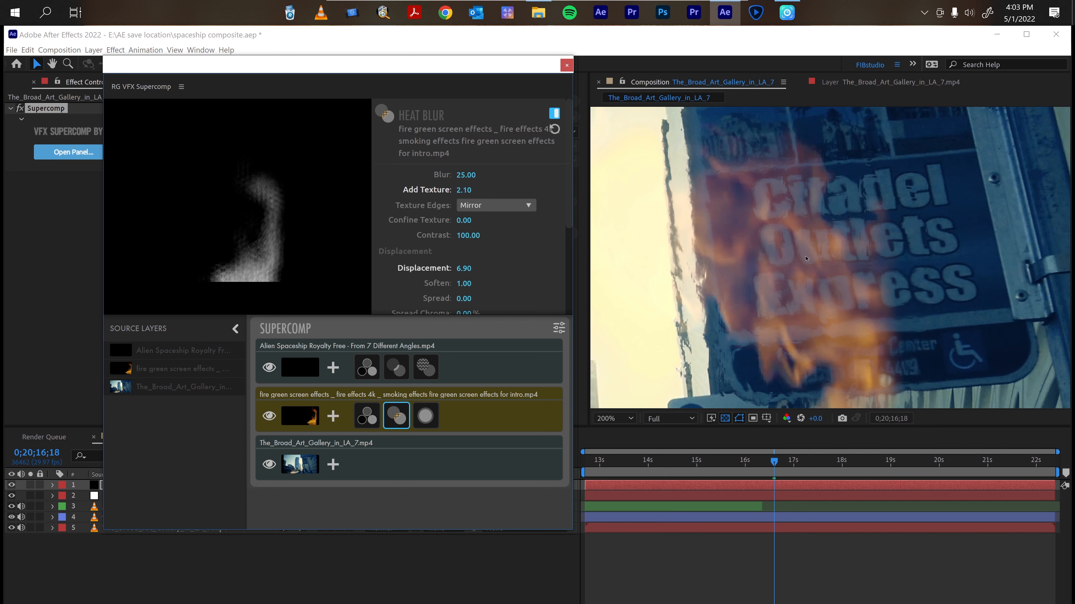
scroll(780, 350, down, 4)
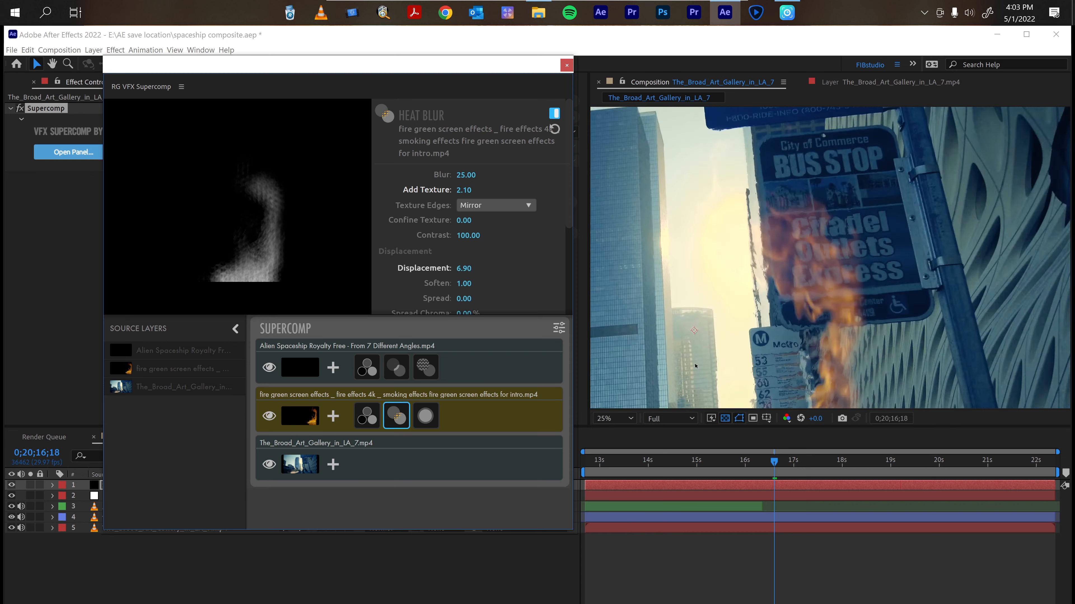
scroll(695, 367, up, 2)
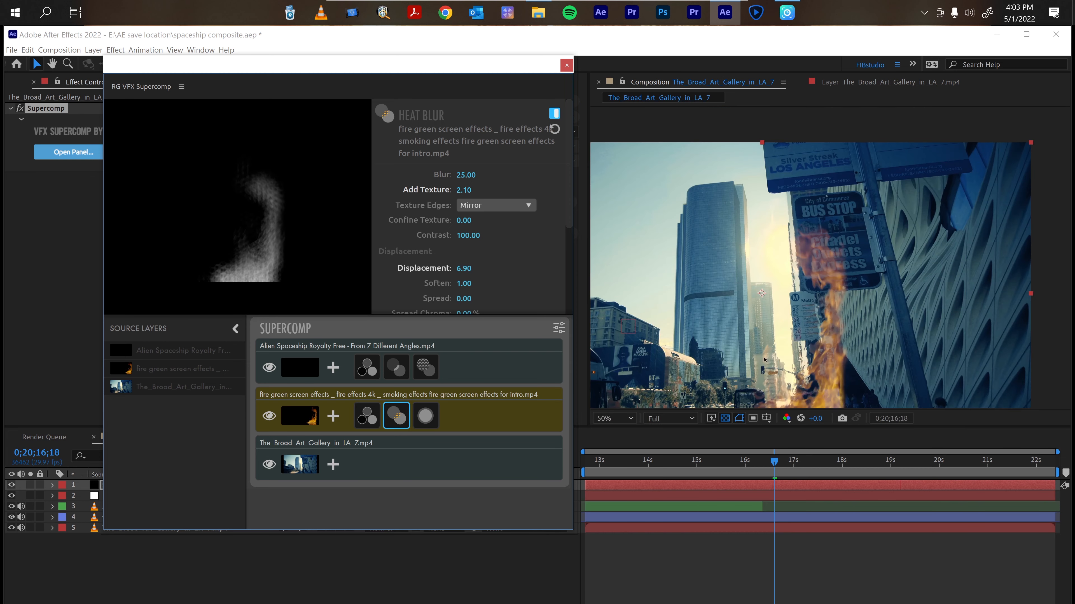
Inspect the heat-blurred fire along the bus stop pole at 100% zoom, toggling the Heat Blur to compare.
click(832, 324)
key(space)
key(space)
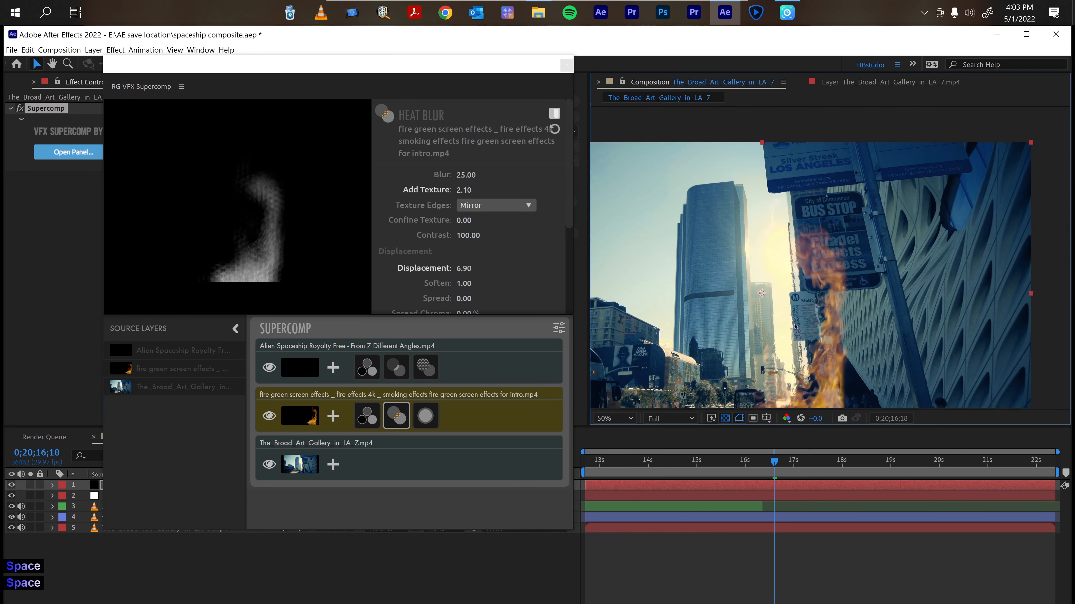
scroll(795, 327, up, 1)
scroll(794, 327, up, 1)
key(space)
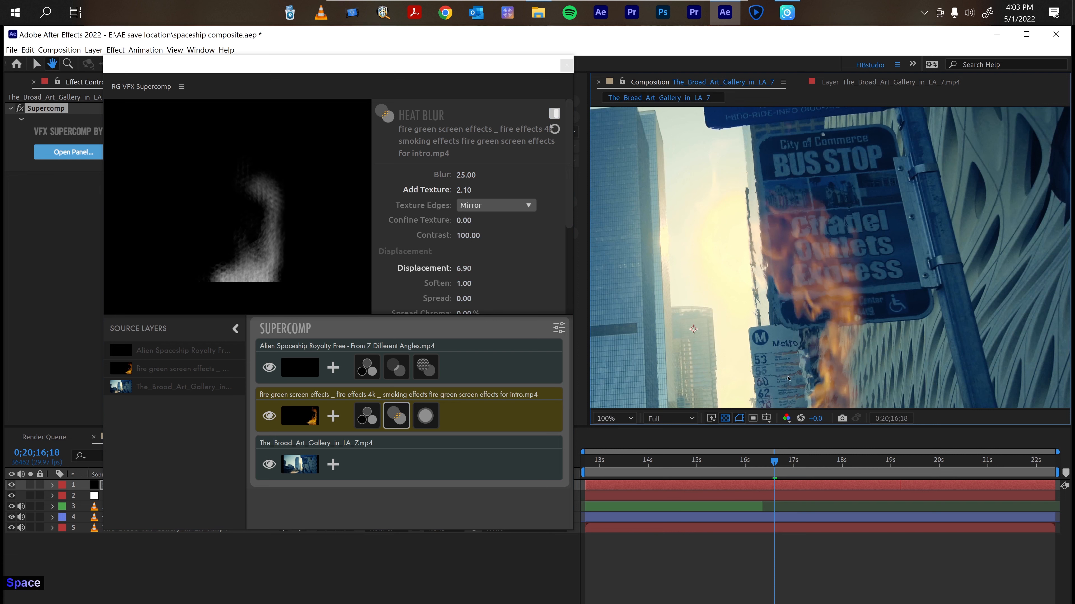
drag(788, 380, 770, 311)
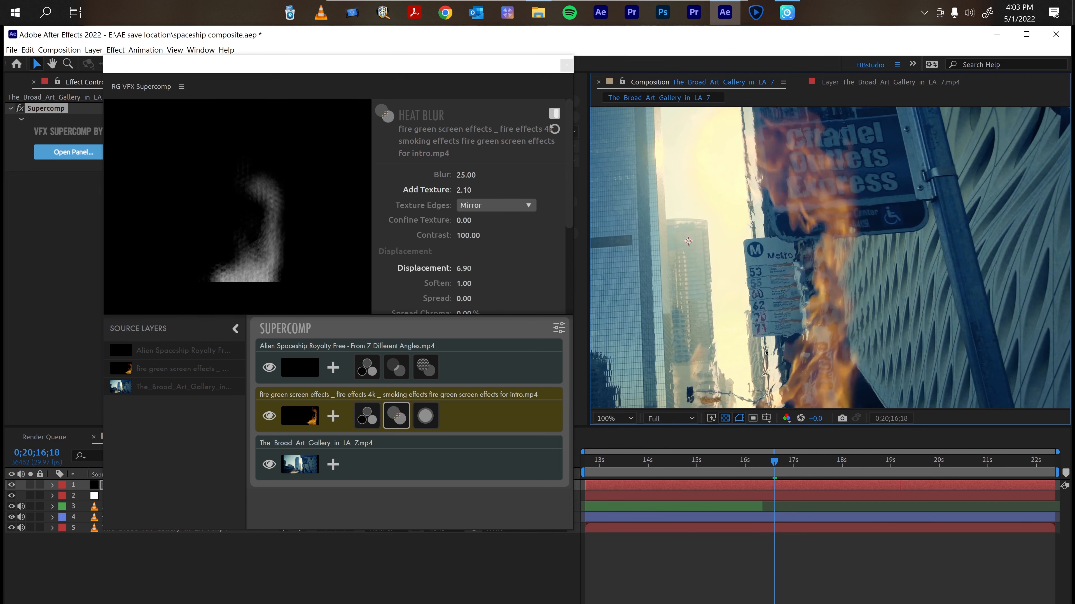
click(554, 114)
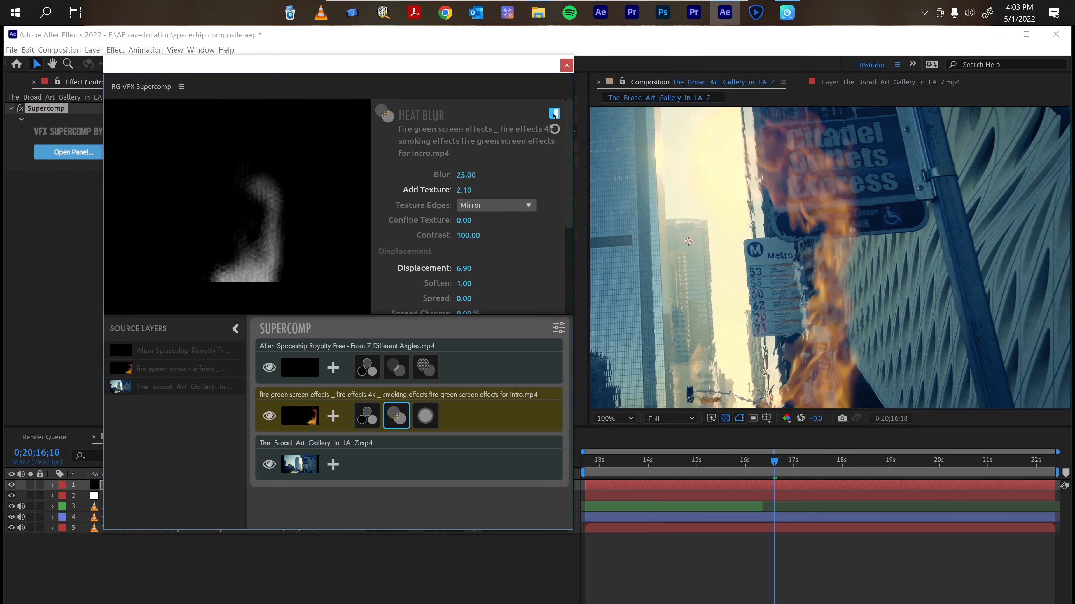
key(space)
key(space)
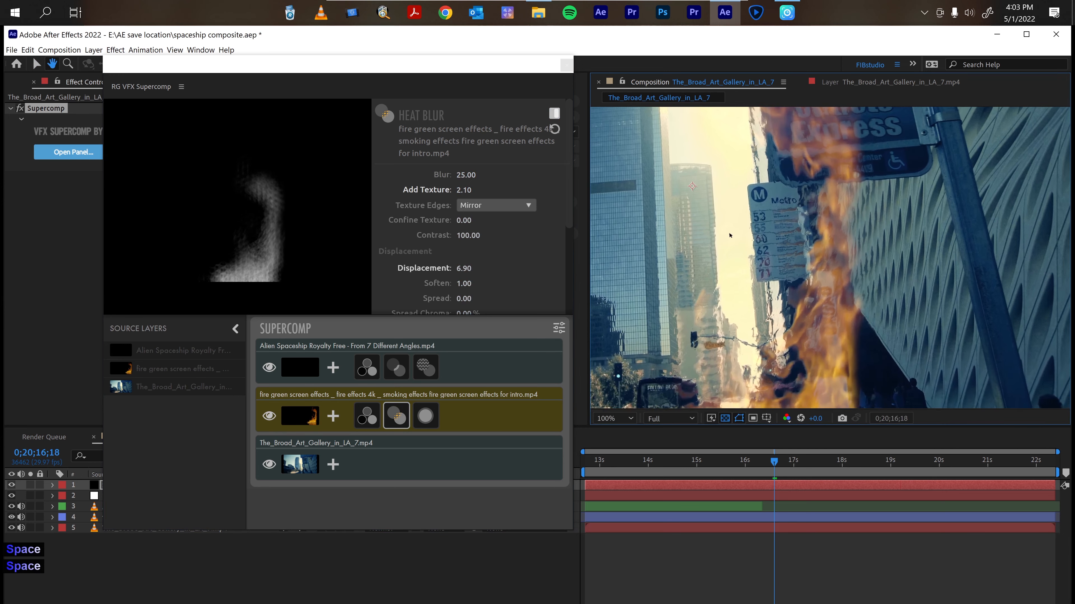
Adjust the Heat Blur on the fire layer, setting Add Texture to 2.60, Soften to 2.80 and Spread to 0.90.
key(space)
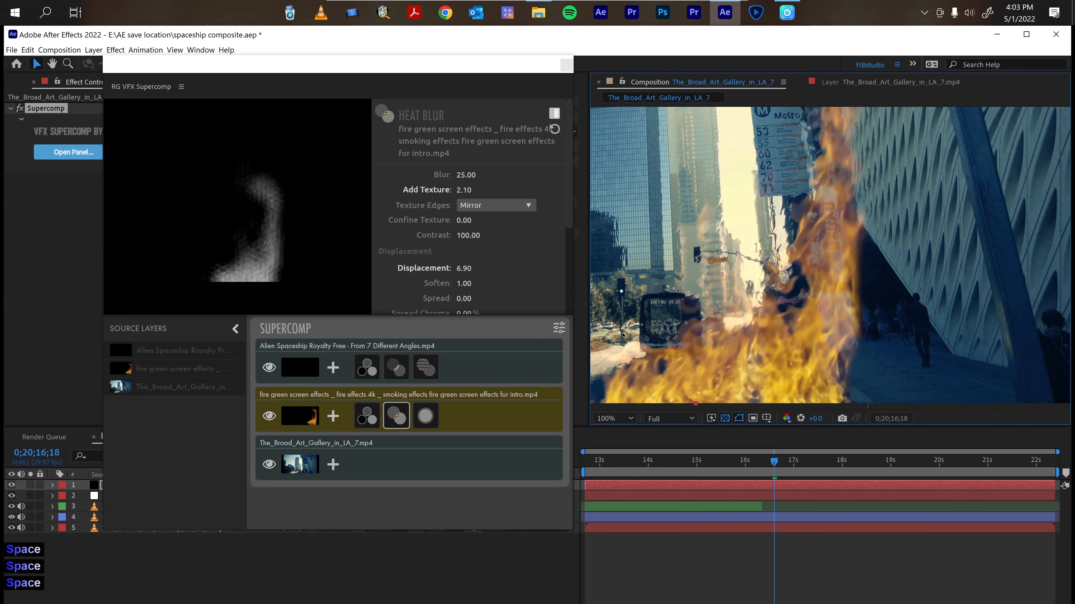
drag(462, 288, 465, 287)
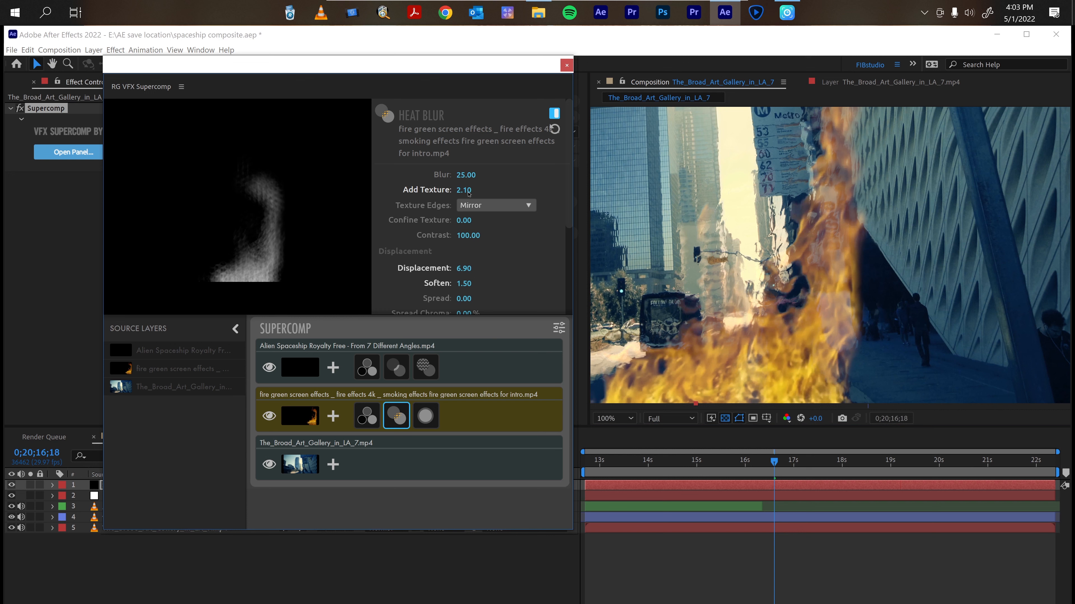
drag(465, 191, 467, 193)
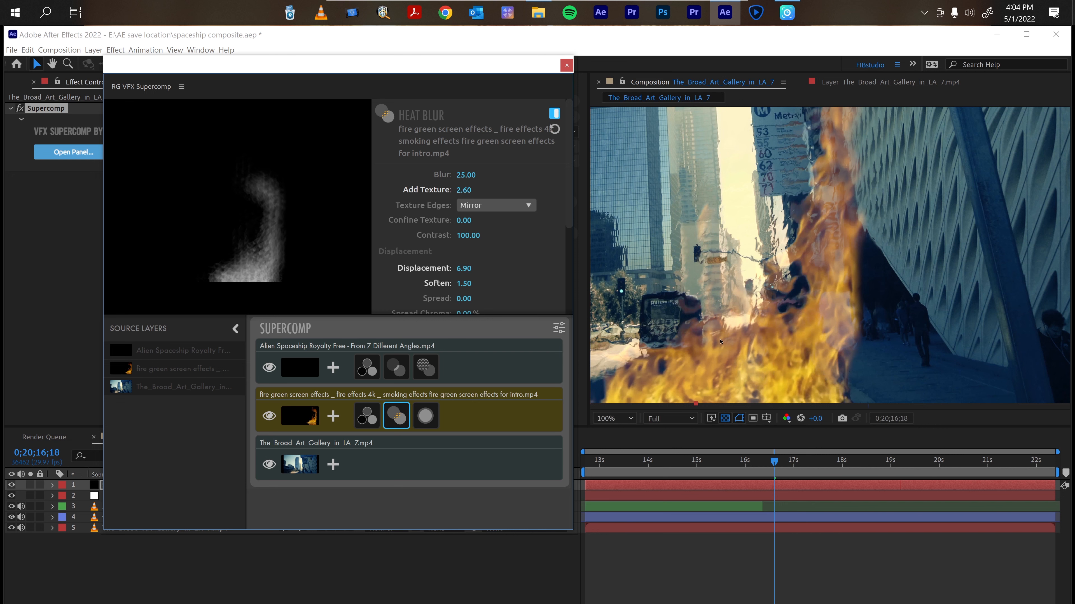
drag(721, 342, 849, 316)
drag(461, 281, 465, 285)
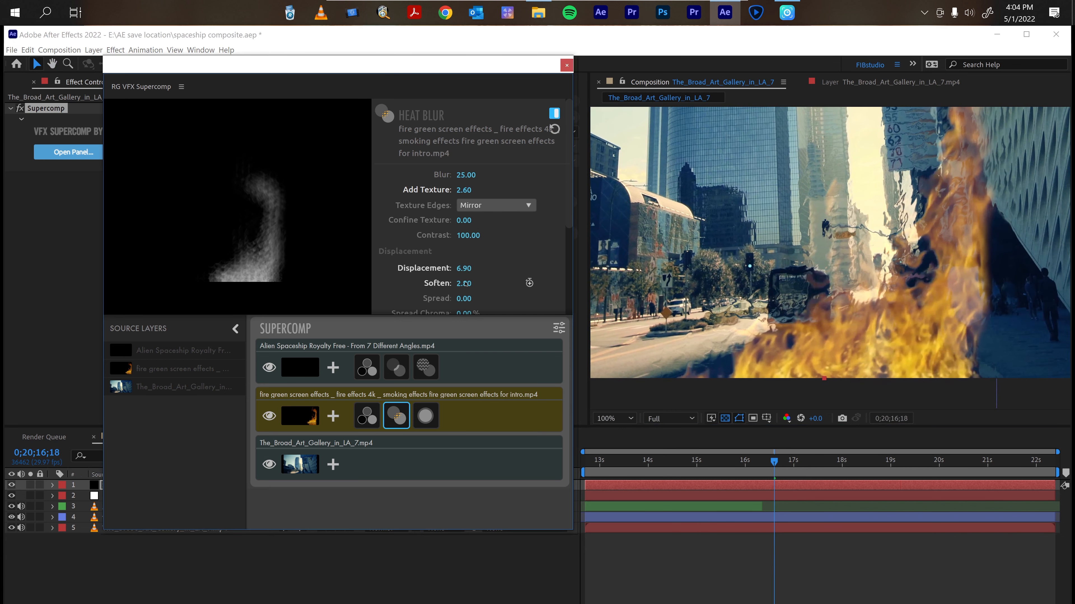
drag(464, 298, 468, 296)
click(614, 418)
click(616, 194)
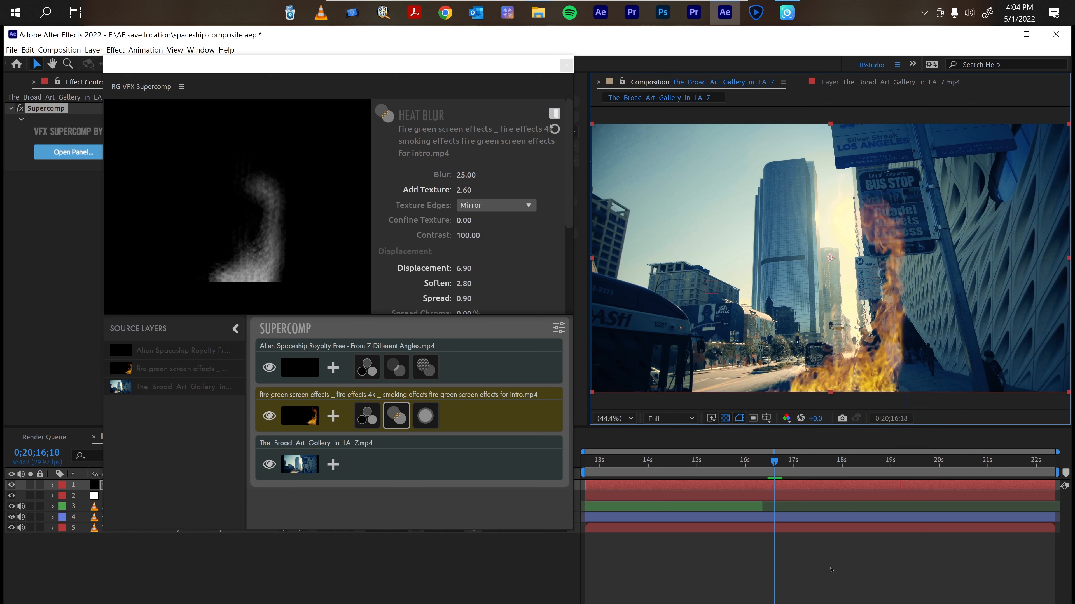
Play the composition from the start to review the heat-blurred fire over the street.
key(Home)
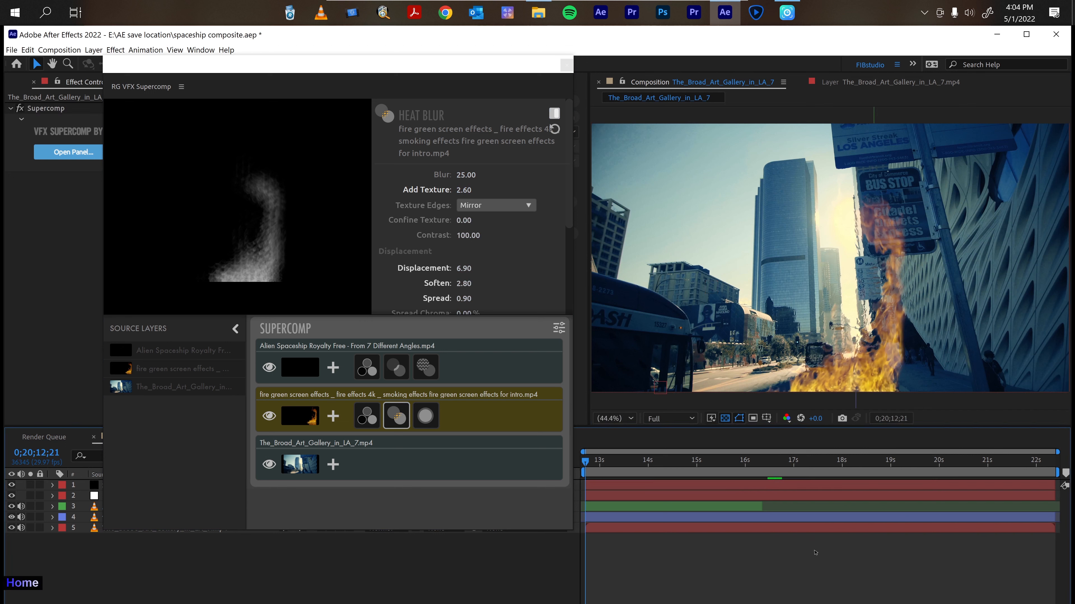
key(space)
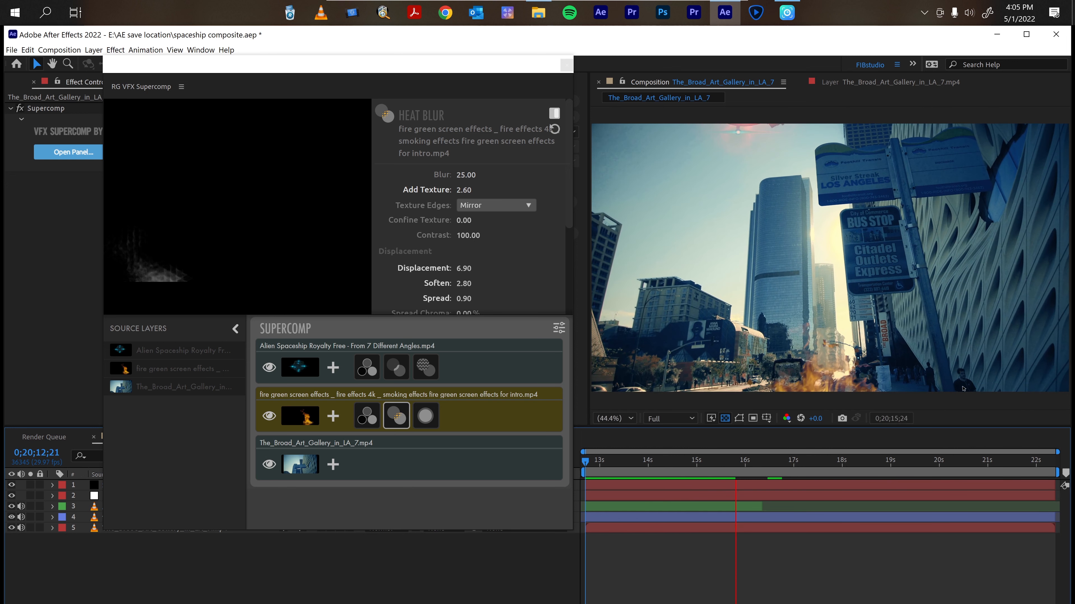
scroll(963, 388, up, 1)
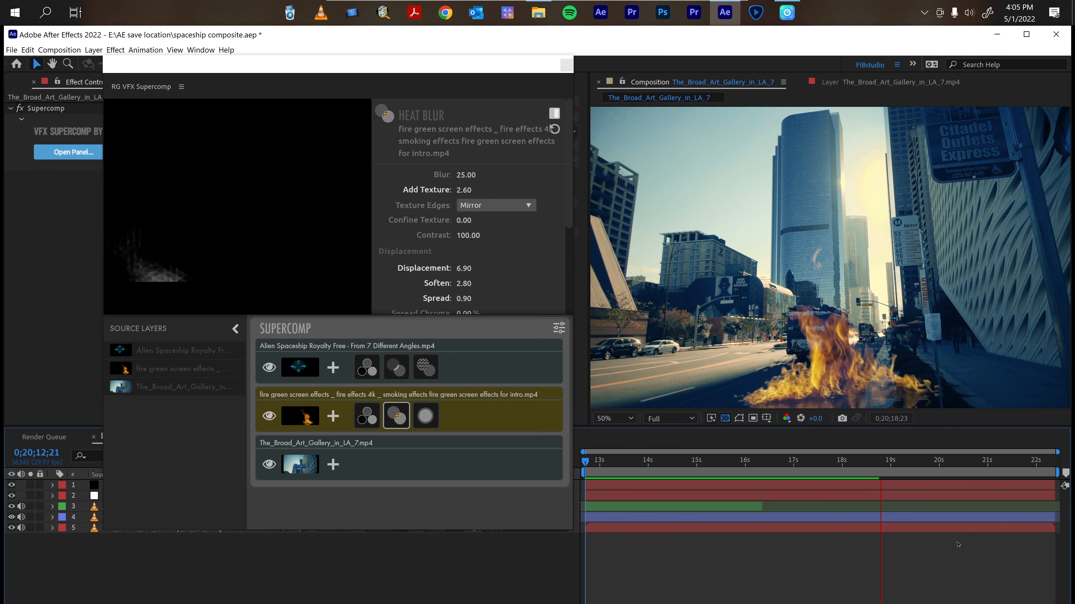
key(space)
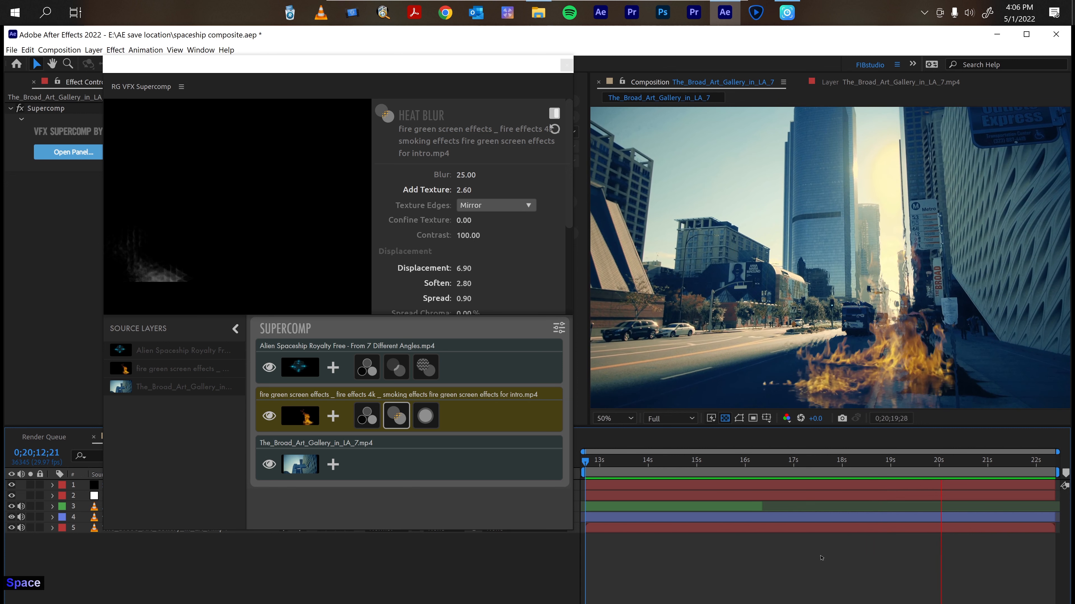
key(Home)
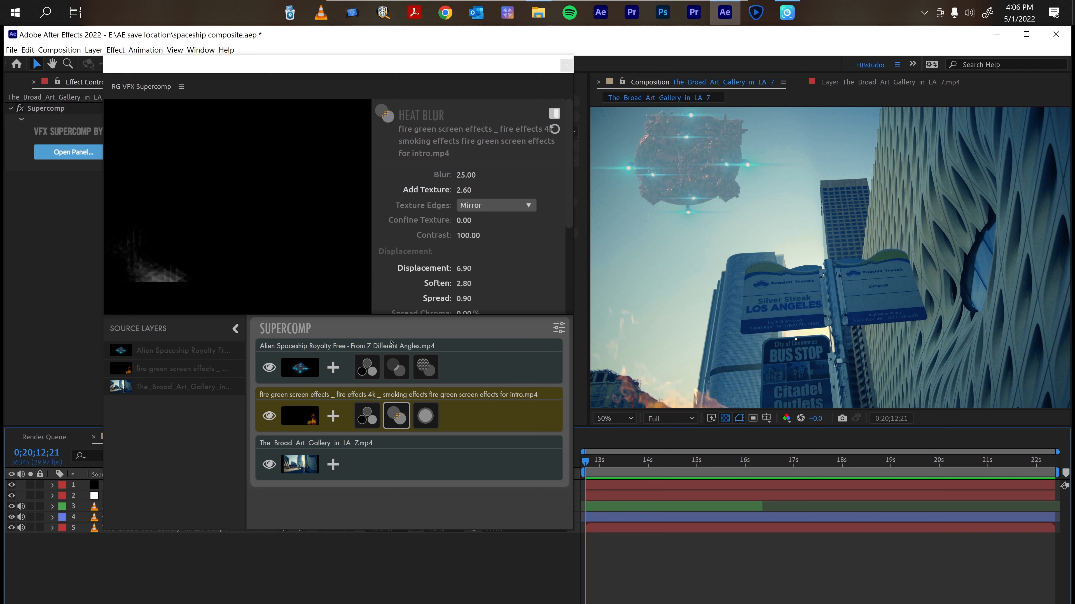
Save the fire layer's Supercomp settings as a layer preset named fibstudio.
click(333, 368)
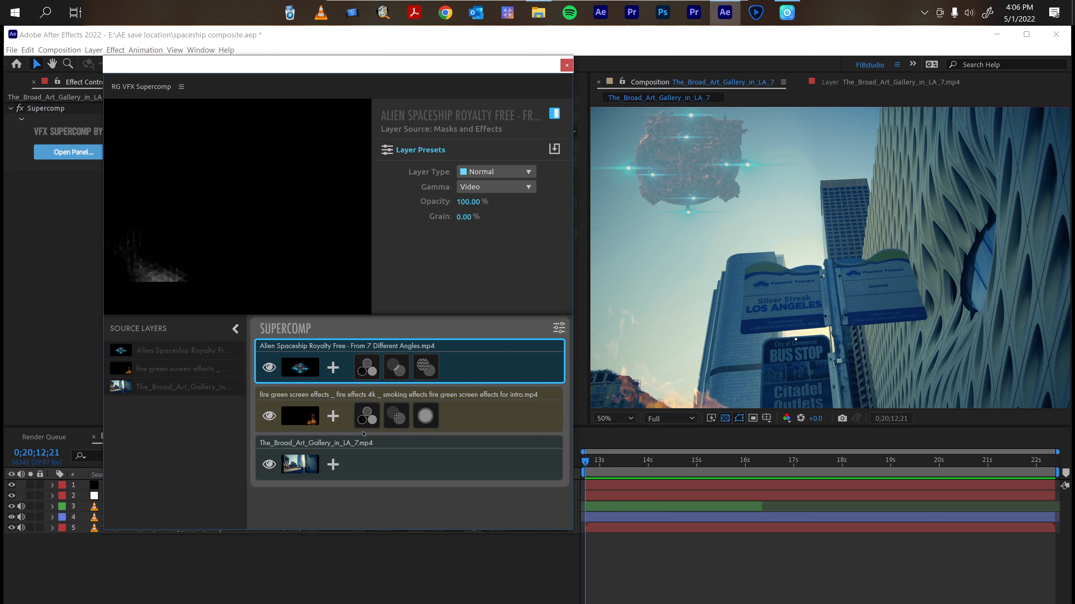
click(333, 416)
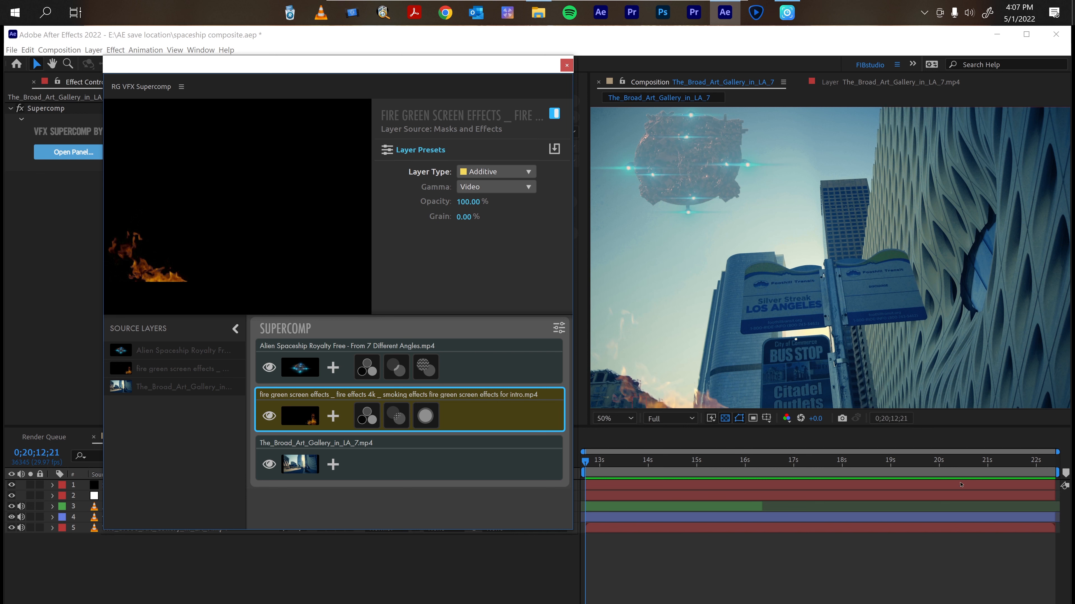
click(916, 463)
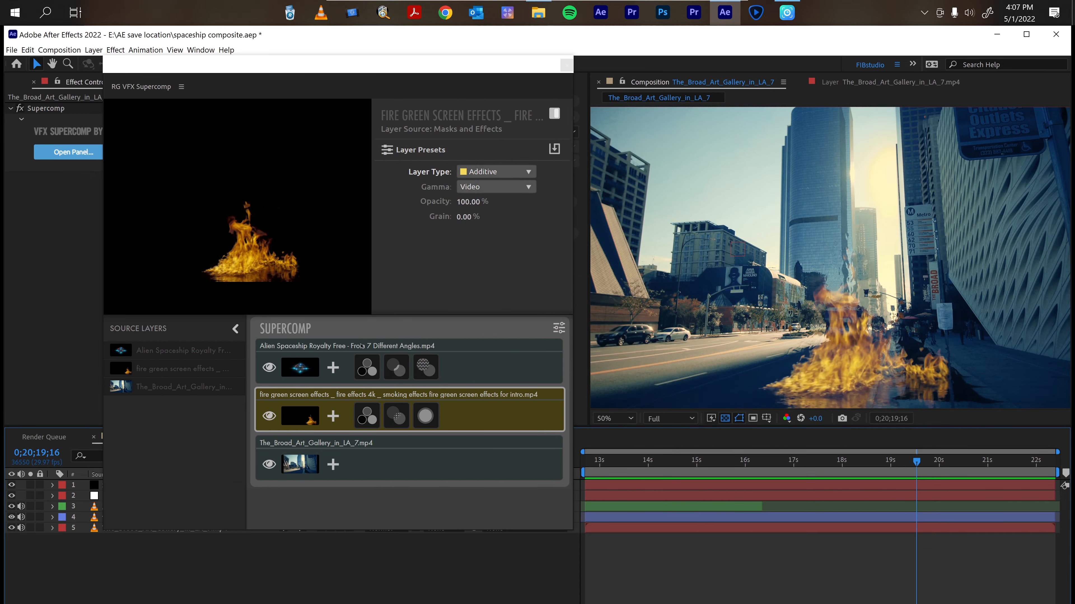
click(431, 507)
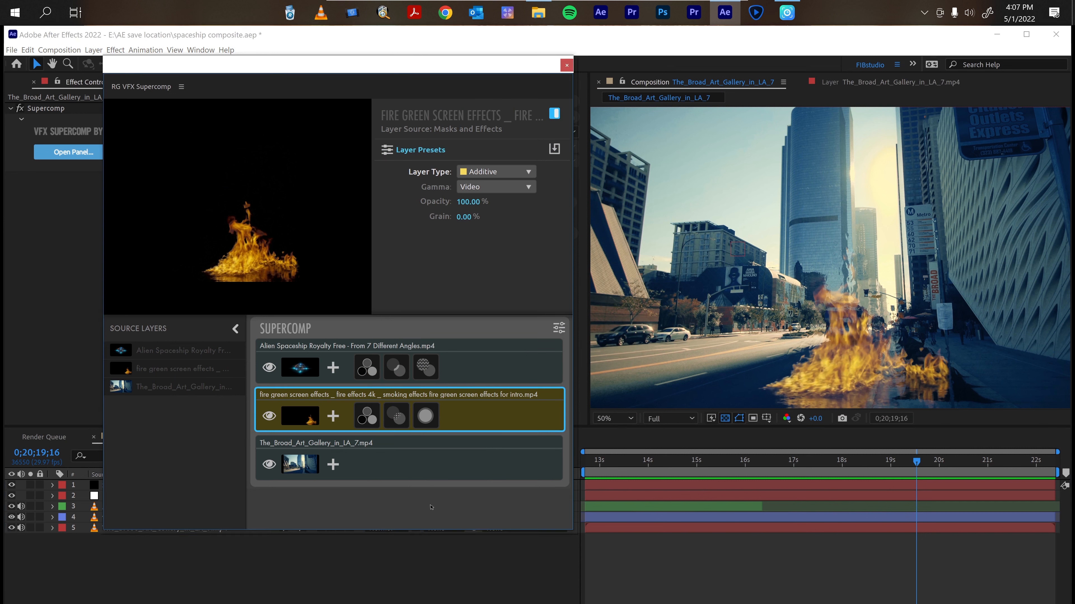
right_click(472, 421)
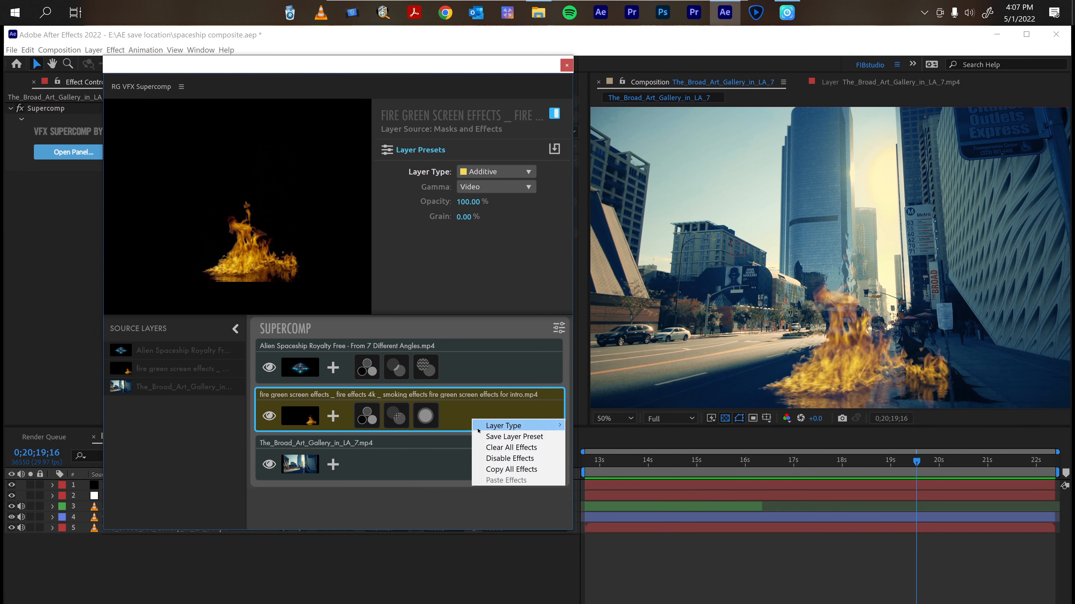
click(505, 438)
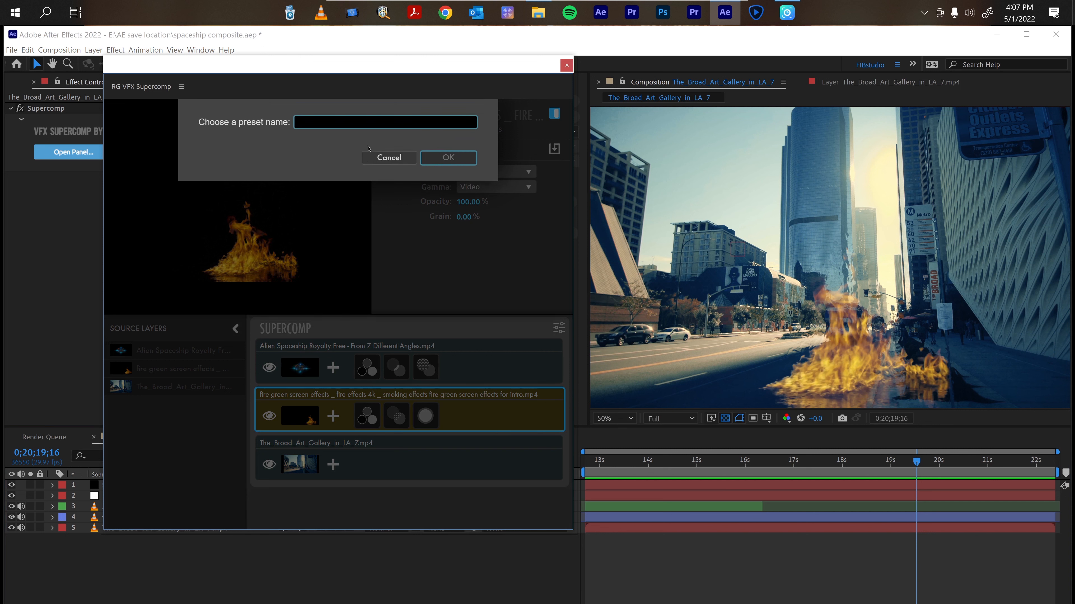
text(fibstudio)
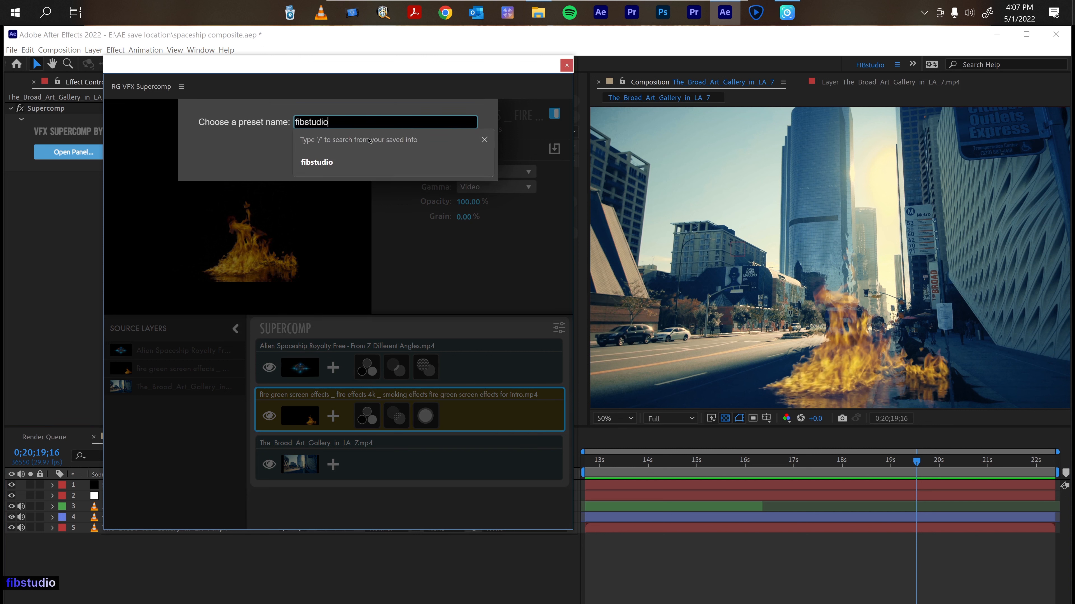
key(Return)
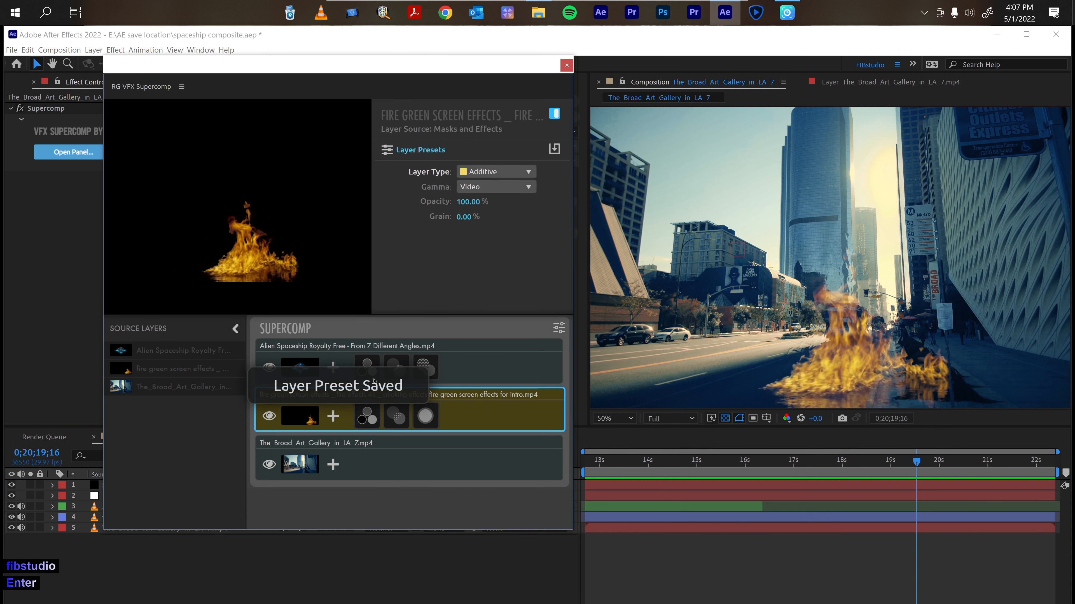
Open the fire layer's Layer Presets list, find the custom fibstudio preset and move it to the trash.
click(333, 421)
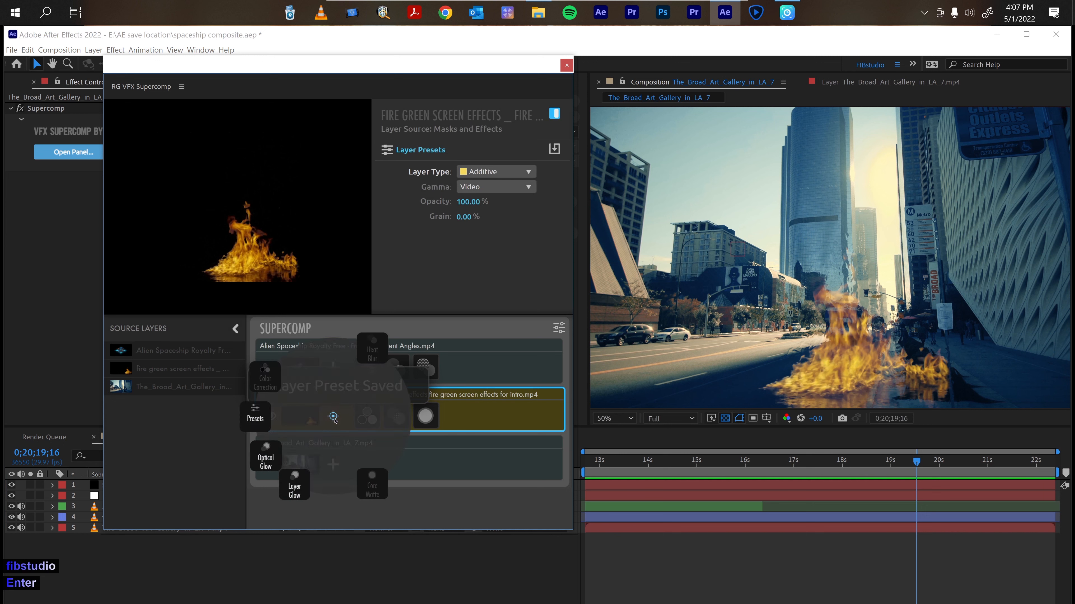
click(265, 423)
scroll(152, 486, down, 10)
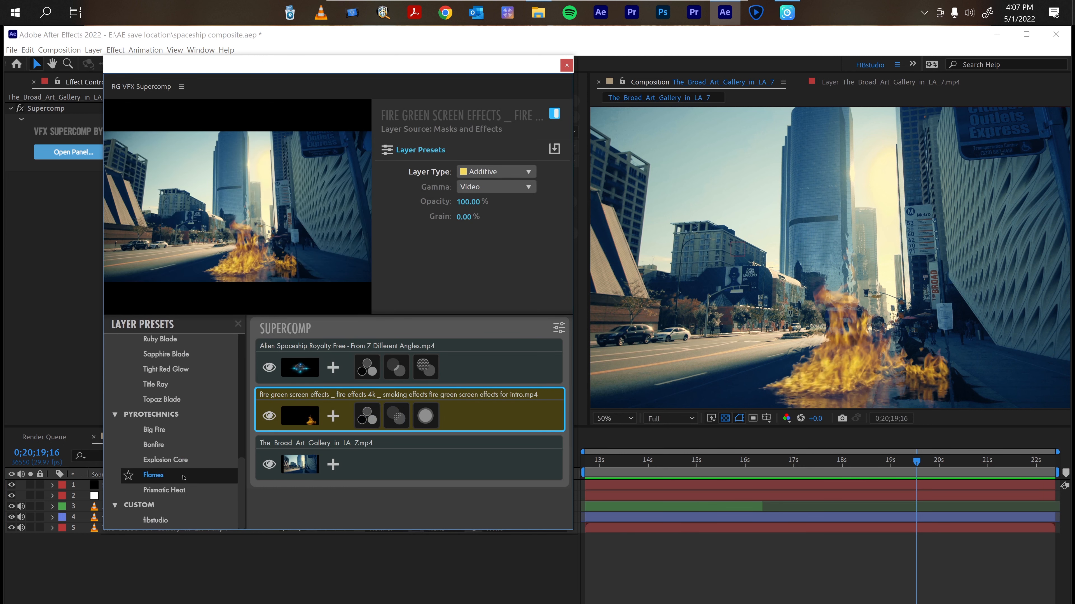
click(152, 525)
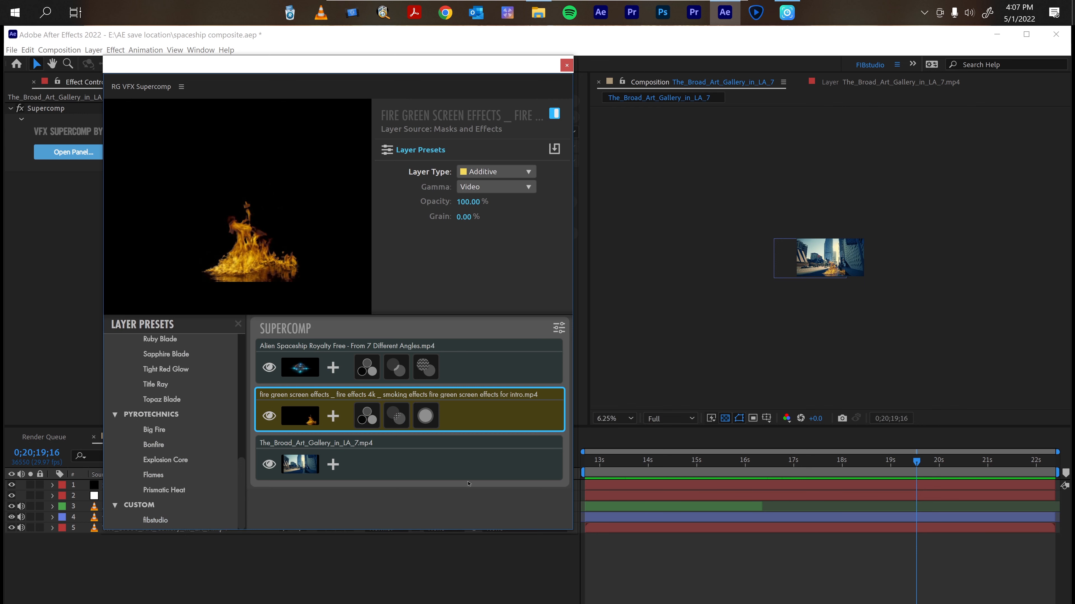
right_click(182, 521)
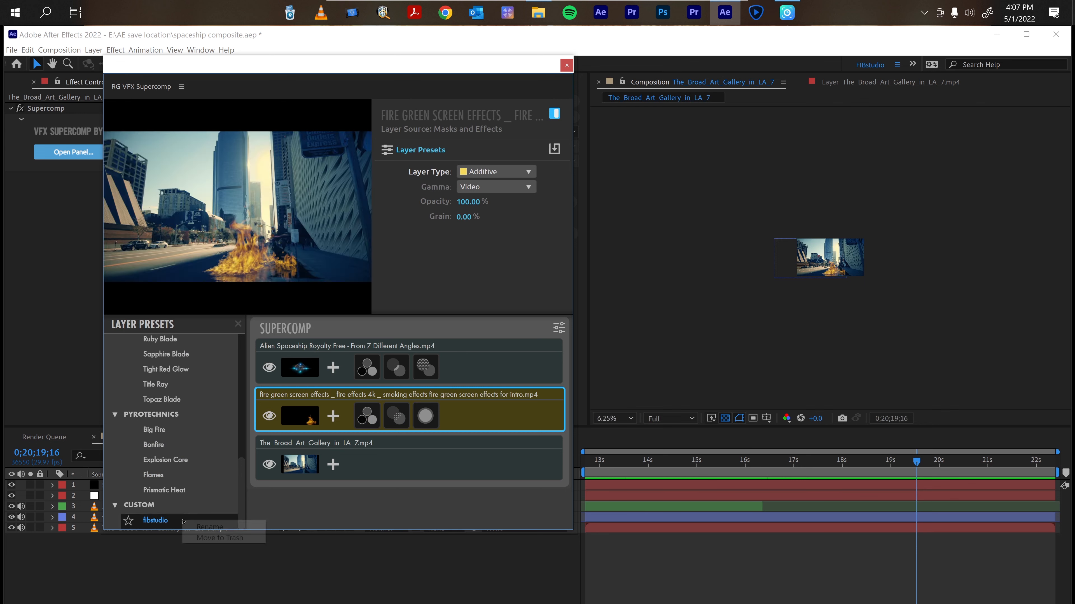
click(210, 538)
Fit the composition in the viewer and play it from the start to review the full composite.
click(436, 183)
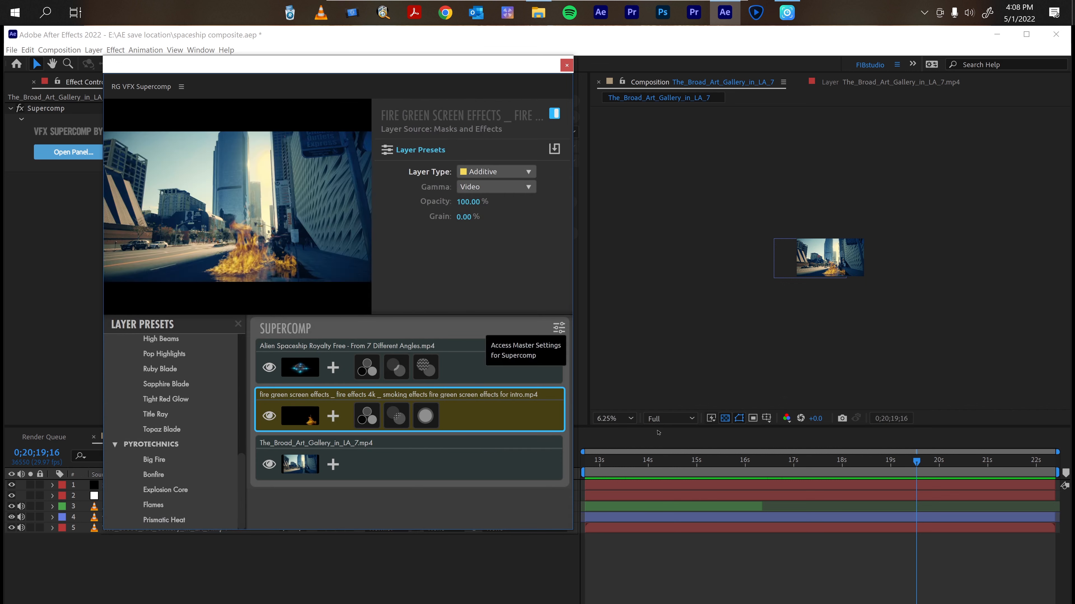
click(628, 424)
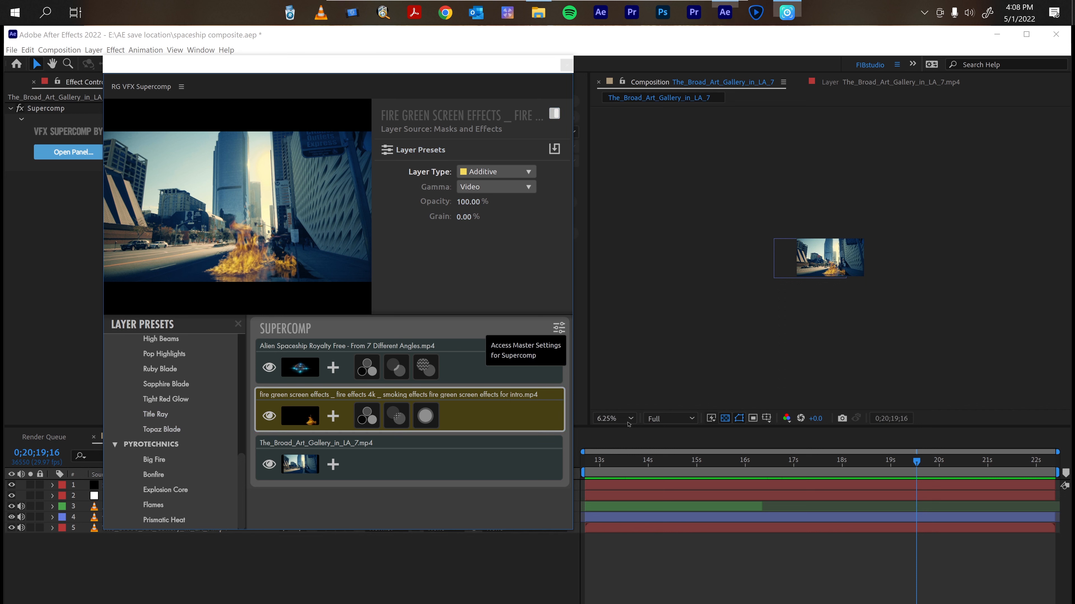
click(629, 419)
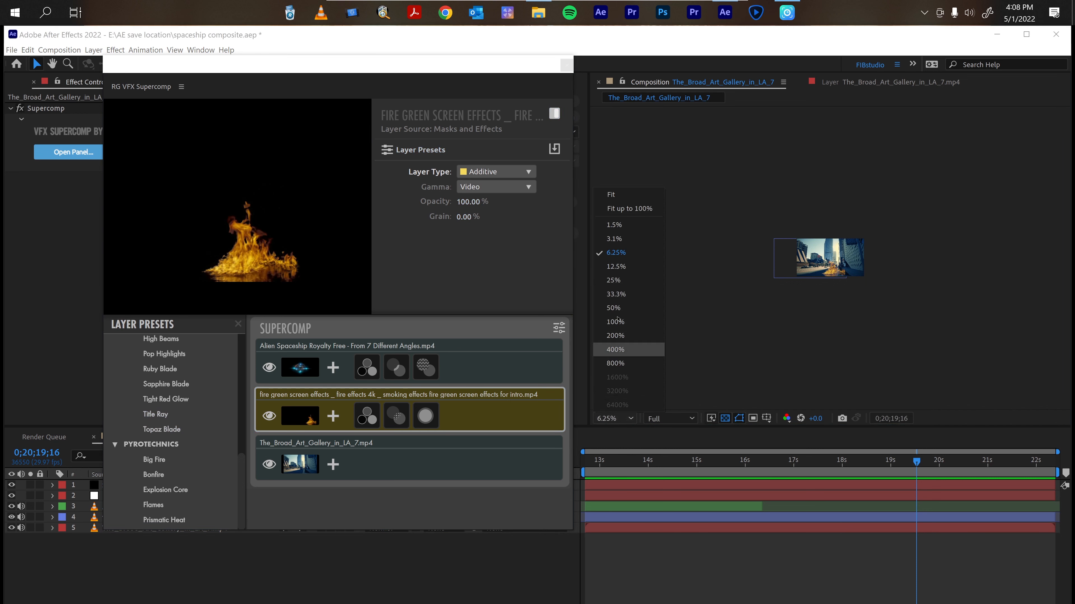
click(626, 194)
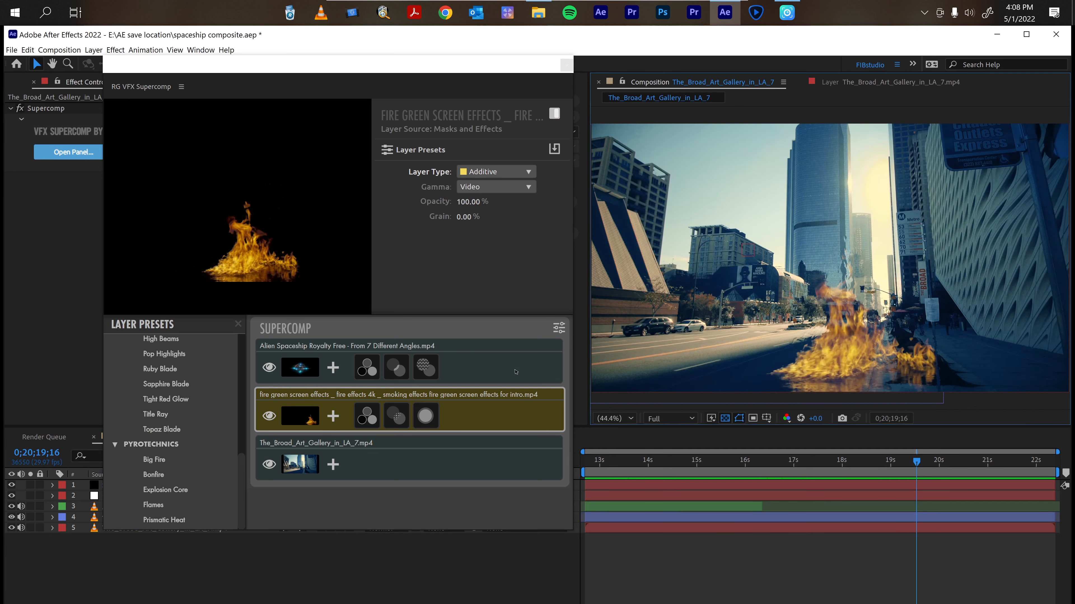
click(363, 508)
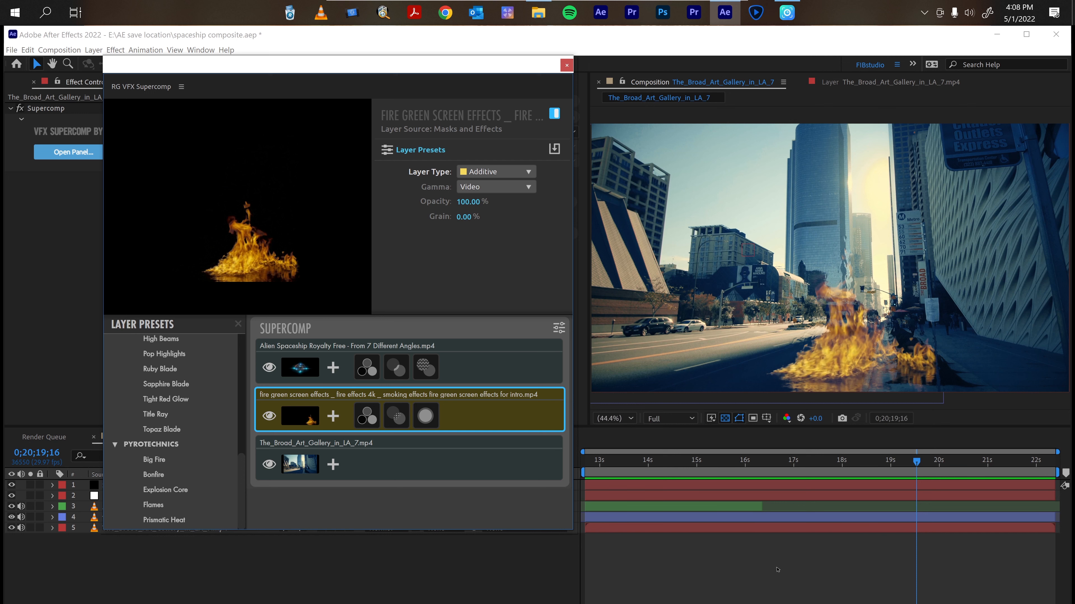
key(Home)
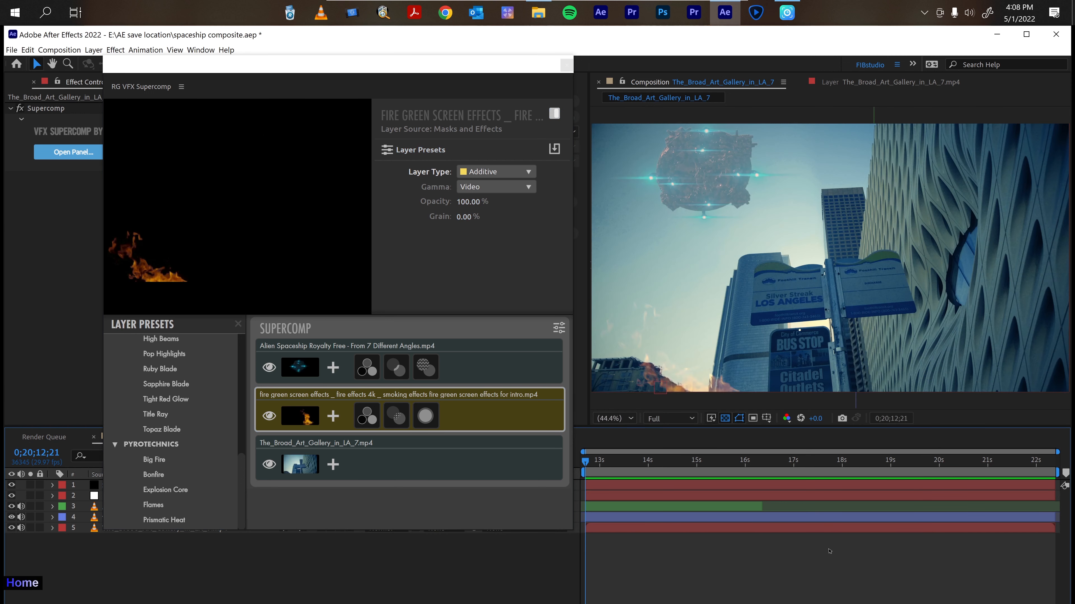
key(space)
key(Home)
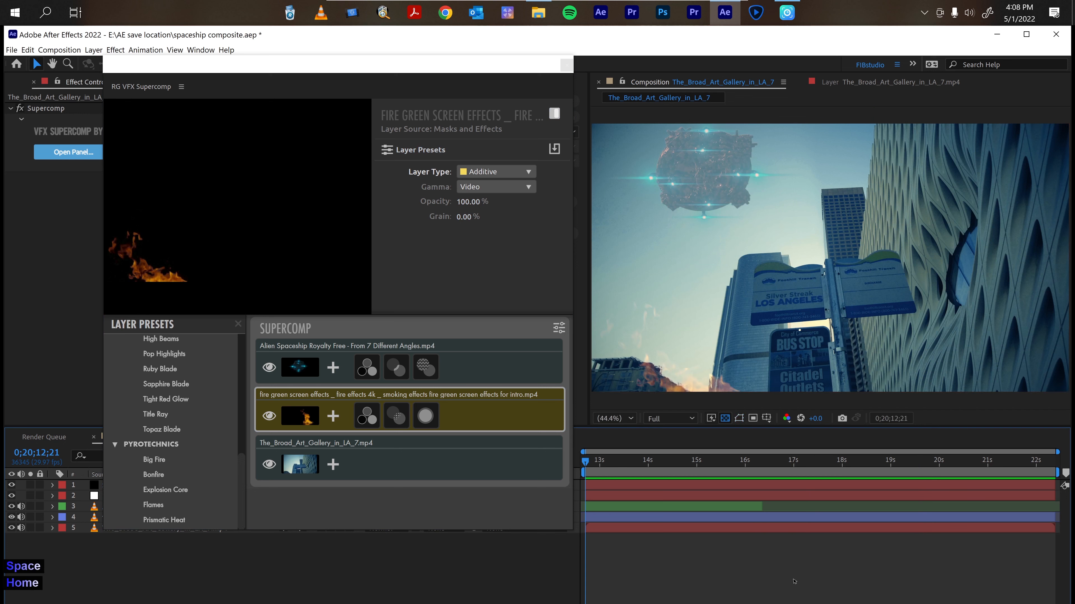